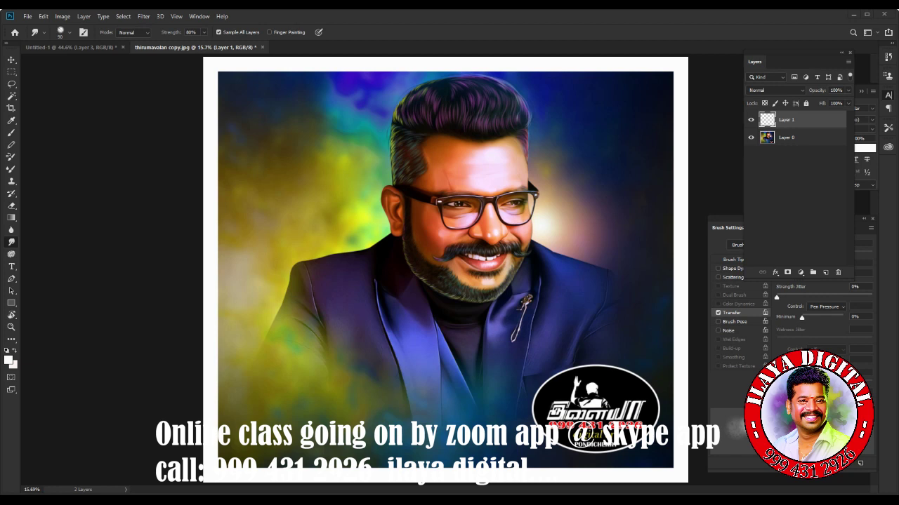
- Make Layer 0 the active layer and scroll around to review the current image
{"action": "key", "text": "alt+bracketleft"}
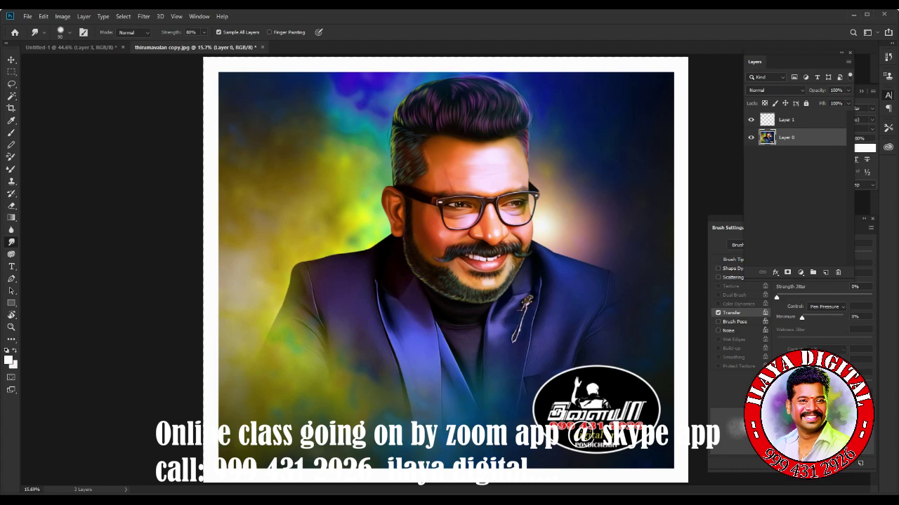
{"action": "scroll", "coordinate": [516, 231], "scroll_direction": "up", "scroll_amount": 2}
{"action": "scroll", "coordinate": [516, 231], "scroll_direction": "up", "scroll_amount": 2}
{"action": "scroll", "coordinate": [516, 231], "scroll_direction": "up", "scroll_amount": 1}
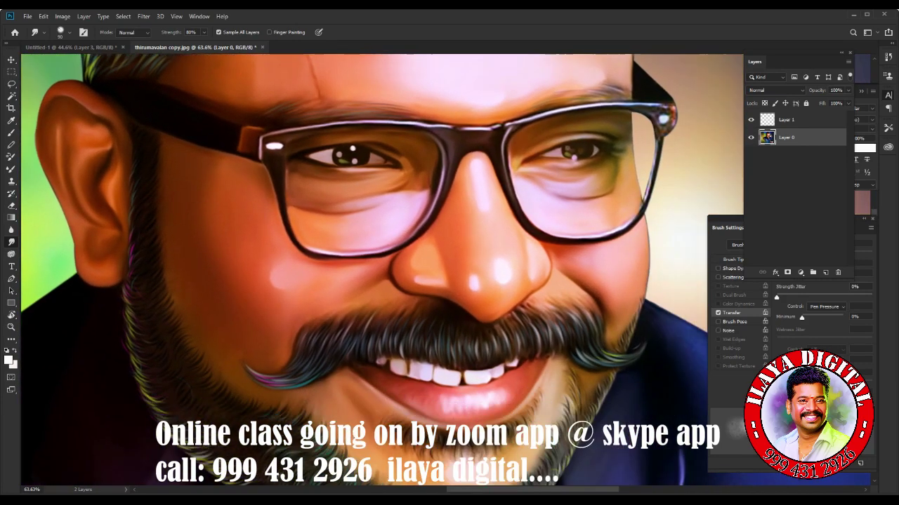
{"action": "scroll", "coordinate": [516, 231], "scroll_direction": "up", "scroll_amount": 1}
{"action": "scroll", "coordinate": [382, 270], "scroll_direction": "up", "scroll_amount": 2}
{"action": "scroll", "coordinate": [382, 270], "scroll_direction": "up", "scroll_amount": 2}
{"action": "scroll", "coordinate": [382, 270], "scroll_direction": "up", "scroll_amount": 2}
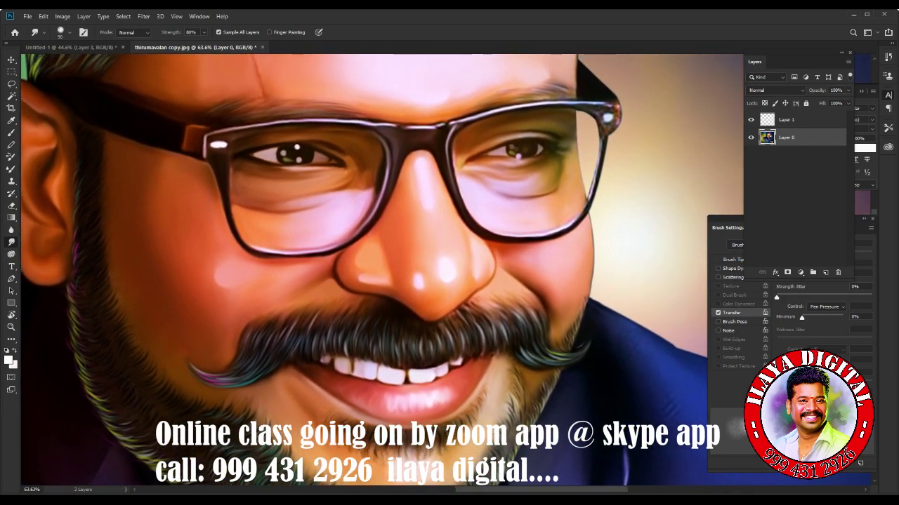
{"action": "scroll", "coordinate": [382, 269], "scroll_direction": "up", "scroll_amount": 2}
{"action": "scroll", "coordinate": [382, 270], "scroll_direction": "up", "scroll_amount": 2}
{"action": "scroll", "coordinate": [382, 270], "scroll_direction": "up", "scroll_amount": 2}
{"action": "scroll", "coordinate": [382, 269], "scroll_direction": "up", "scroll_amount": 2}
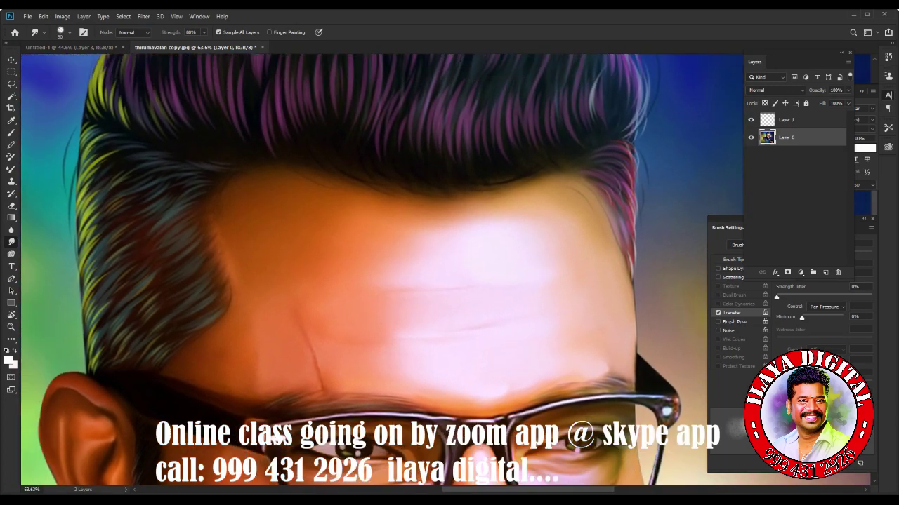
{"action": "scroll", "coordinate": [382, 270], "scroll_direction": "up", "scroll_amount": 2}
{"action": "scroll", "coordinate": [382, 270], "scroll_direction": "up", "scroll_amount": 2}
{"action": "scroll", "coordinate": [382, 269], "scroll_direction": "up", "scroll_amount": 2}
{"action": "scroll", "coordinate": [382, 269], "scroll_direction": "down", "scroll_amount": 5}
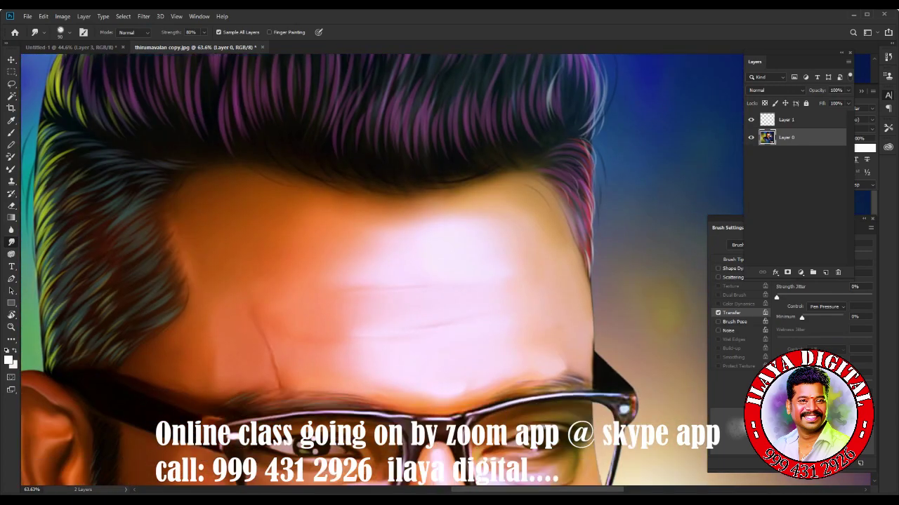
{"action": "scroll", "coordinate": [382, 269], "scroll_direction": "down", "scroll_amount": 3}
{"action": "scroll", "coordinate": [382, 269], "scroll_direction": "down", "scroll_amount": 3}
{"action": "scroll", "coordinate": [382, 270], "scroll_direction": "down", "scroll_amount": 4}
{"action": "scroll", "coordinate": [382, 269], "scroll_direction": "down", "scroll_amount": 2}
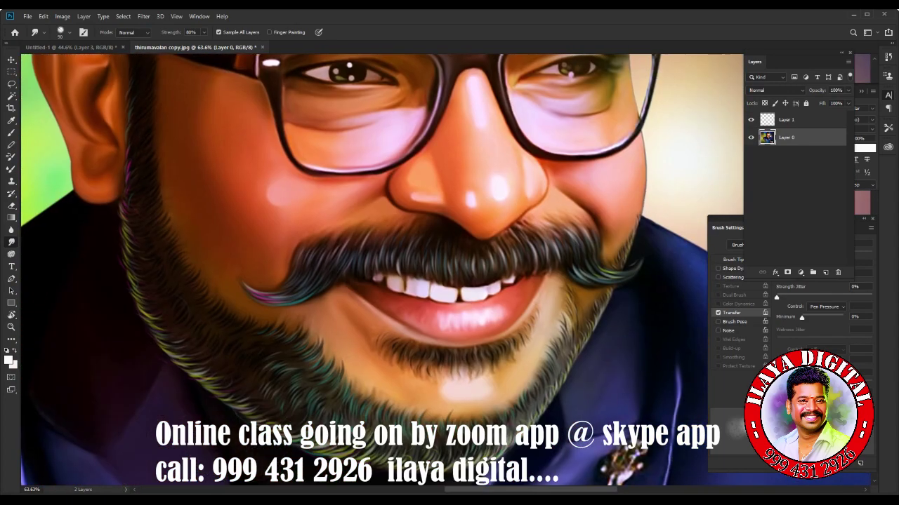
{"action": "scroll", "coordinate": [382, 270], "scroll_direction": "left", "scroll_amount": 2}
{"action": "scroll", "coordinate": [382, 269], "scroll_direction": "down", "scroll_amount": 1}
{"action": "scroll", "coordinate": [382, 269], "scroll_direction": "down", "scroll_amount": 1}
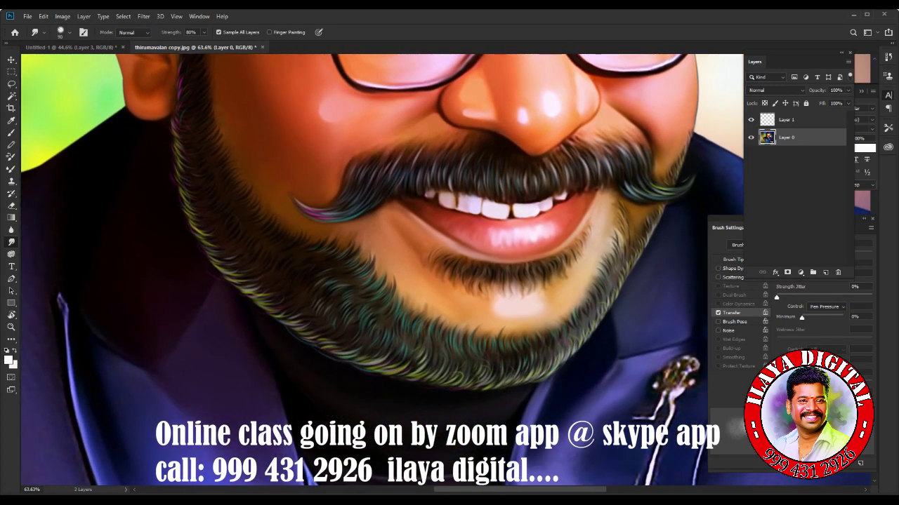
{"action": "scroll", "coordinate": [381, 270], "scroll_direction": "down", "scroll_amount": 1}
{"action": "scroll", "coordinate": [382, 269], "scroll_direction": "down", "scroll_amount": 3}
{"action": "scroll", "coordinate": [382, 270], "scroll_direction": "down", "scroll_amount": 2}
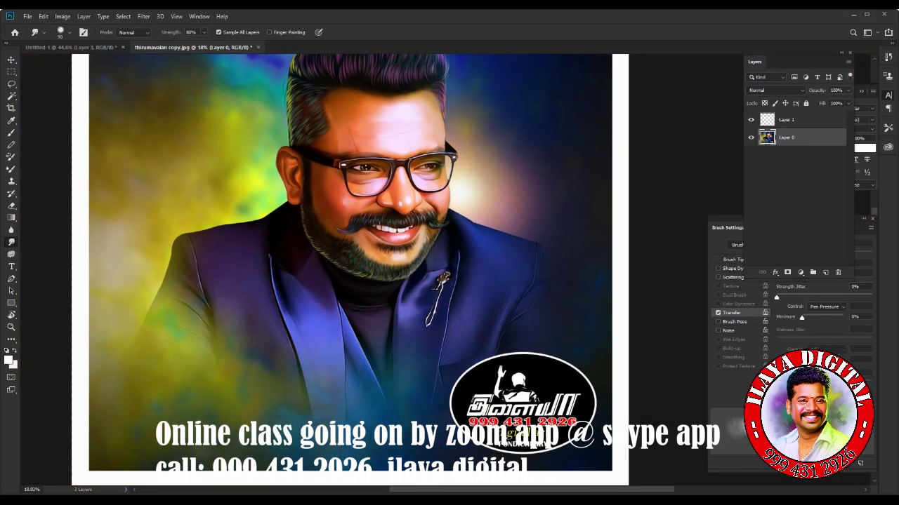
{"action": "scroll", "coordinate": [382, 269], "scroll_direction": "left", "scroll_amount": 1}
{"action": "scroll", "coordinate": [382, 270], "scroll_direction": "down", "scroll_amount": 1}
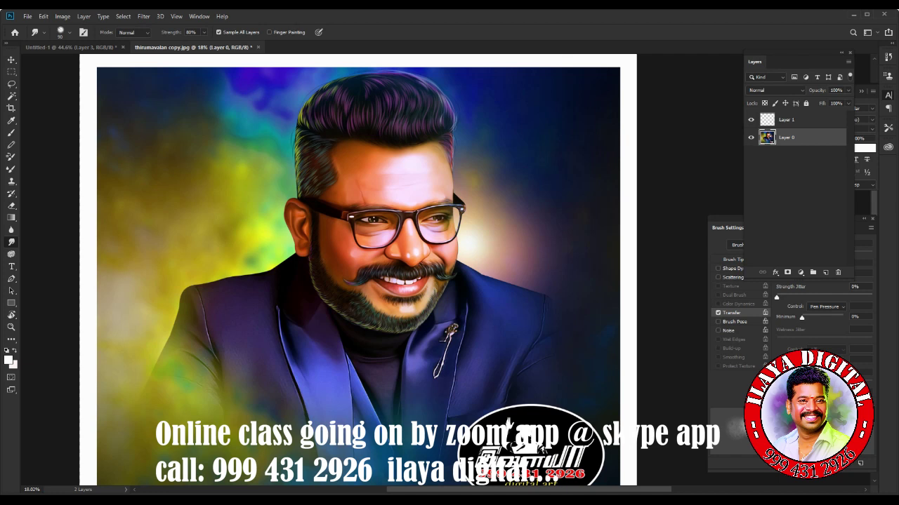
- In the Untitled 1 photo, show Layer 3 and duplicate it as Layer 3 copy
{"action": "key", "text": "ctrl+Tab"}
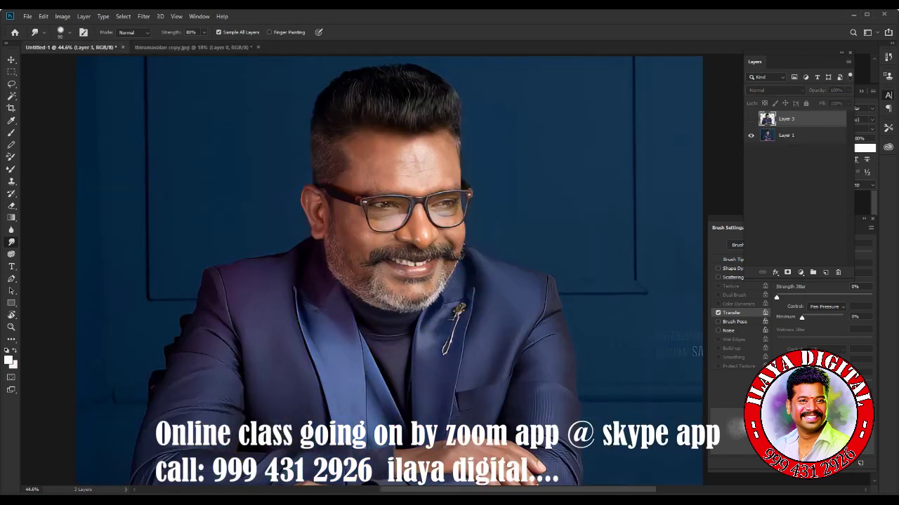
{"action": "left_click", "coordinate": [750, 119]}
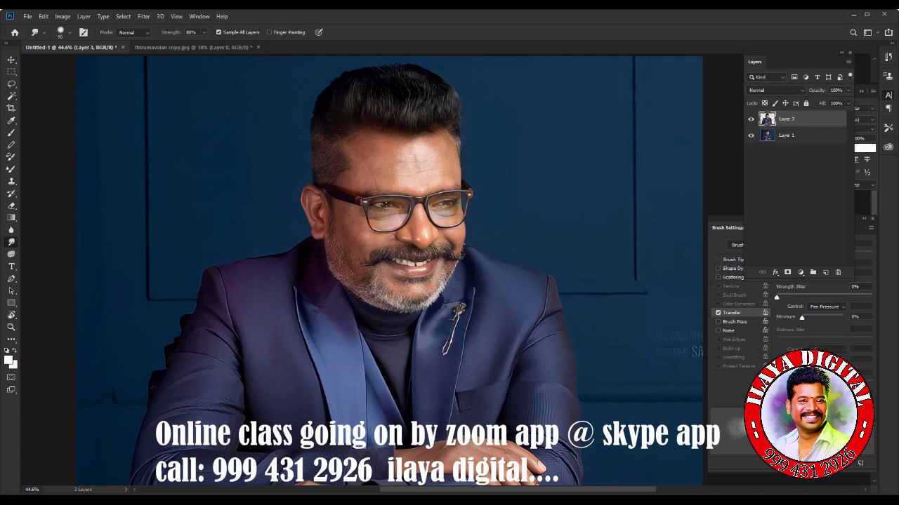
{"action": "key", "text": "ctrl+j"}
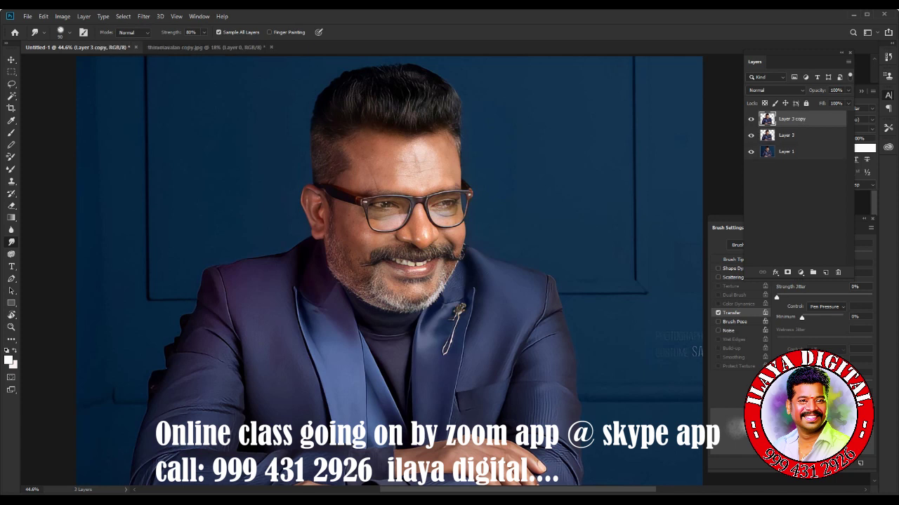
{"action": "scroll", "coordinate": [453, 225], "scroll_direction": "up", "scroll_amount": 3}
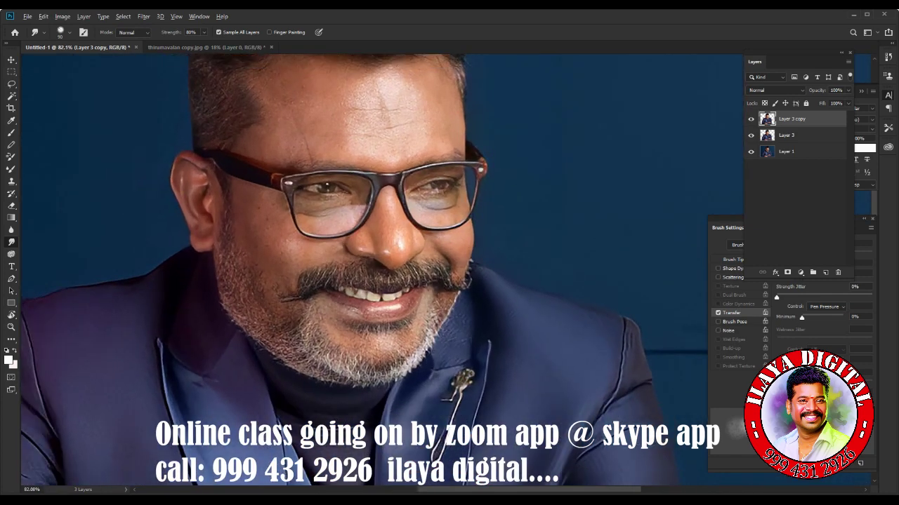
{"action": "left_click", "coordinate": [63, 15]}
- Apply Brightness/Contrast with Brightness 17 and increased contrast to the duplicated layer
{"action": "left_click", "coordinate": [183, 37]}
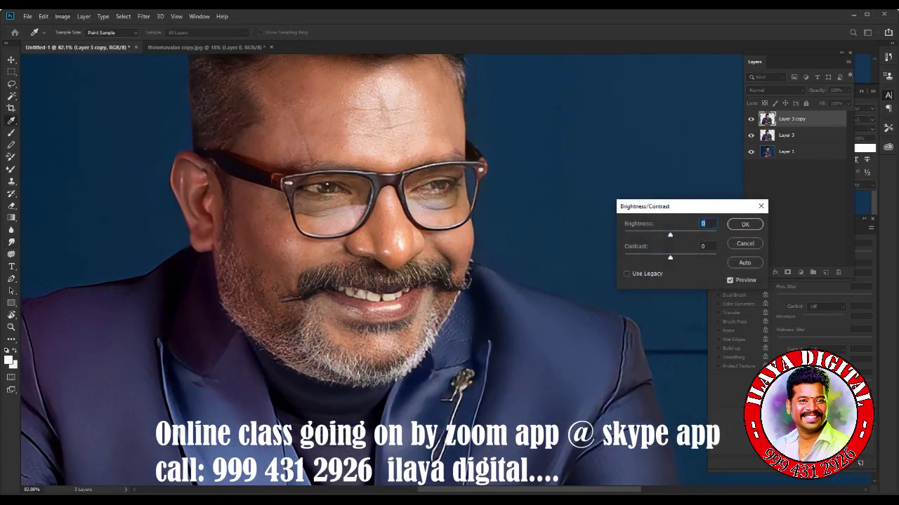
{"action": "key", "text": "Tab"}
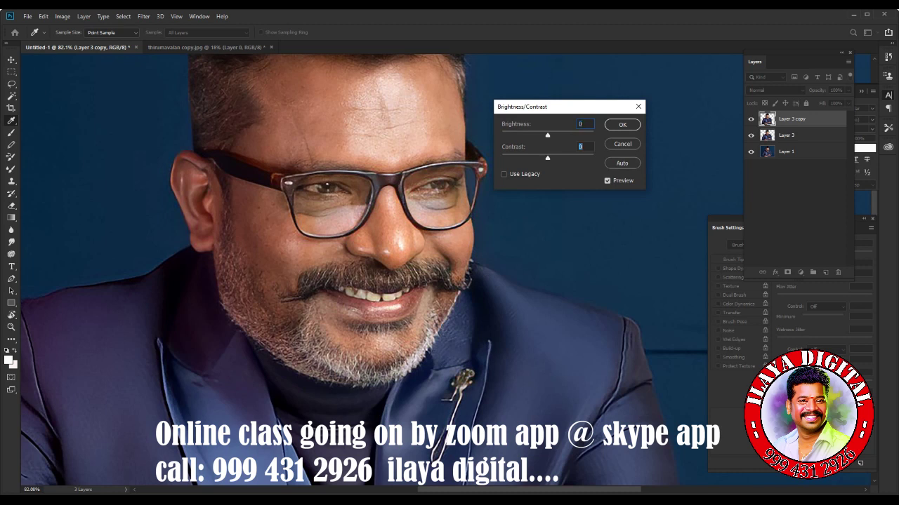
{"action": "key", "text": "shift+Tab"}
{"action": "type", "text": "17"}
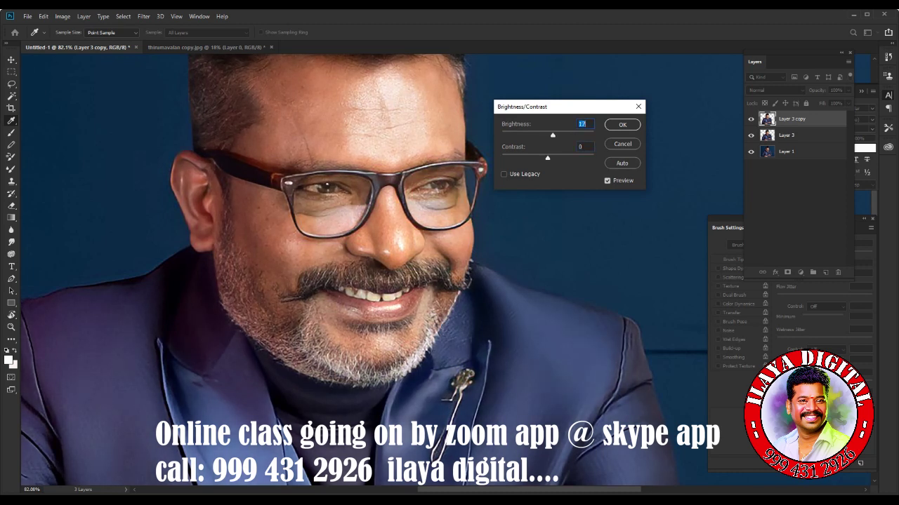
{"action": "key", "text": "Tab"}
{"action": "type", "text": "12"}
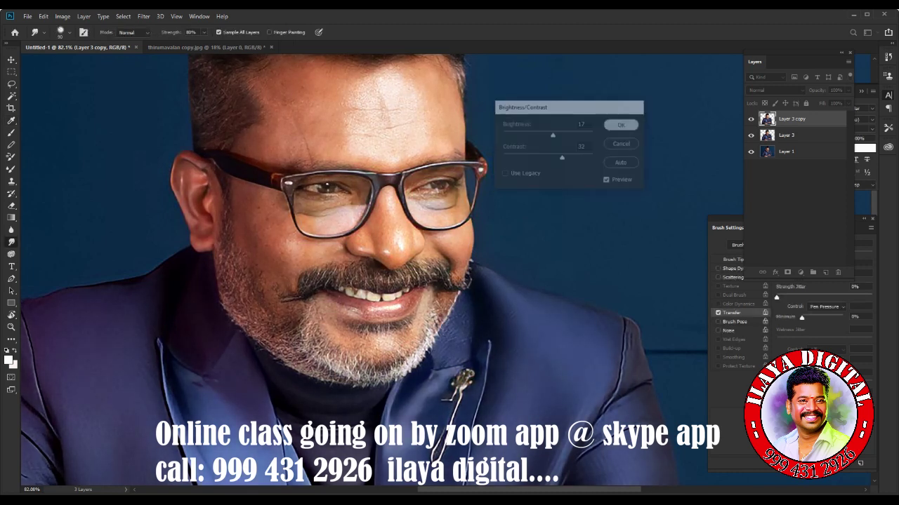
{"action": "key", "text": "Return"}
- Color Balance: shift midtones toward yellow and highlights toward blue (+35)
{"action": "key", "text": "ctrl+b"}
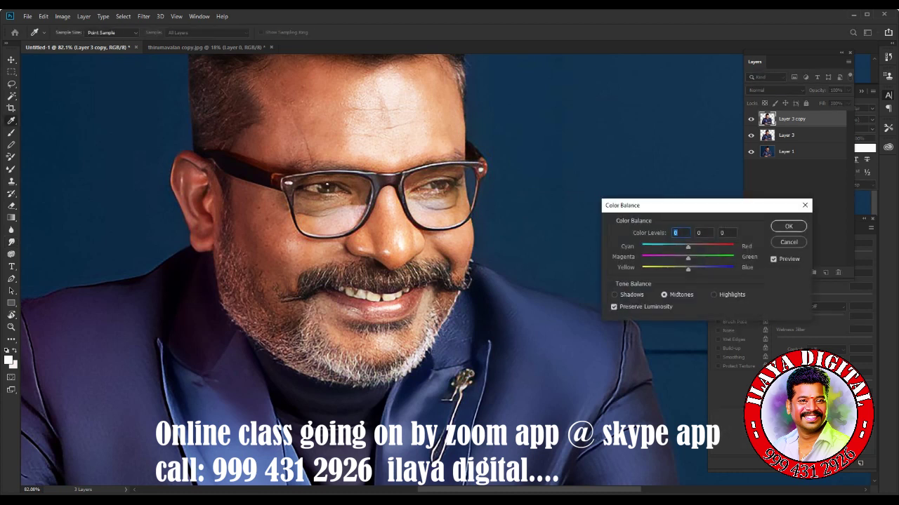
{"action": "left_click_drag", "start_coordinate": [687, 269], "coordinate": [679, 269]}
{"action": "key", "text": "alt+3"}
{"action": "left_click_drag", "start_coordinate": [687, 269], "coordinate": [704, 269]}
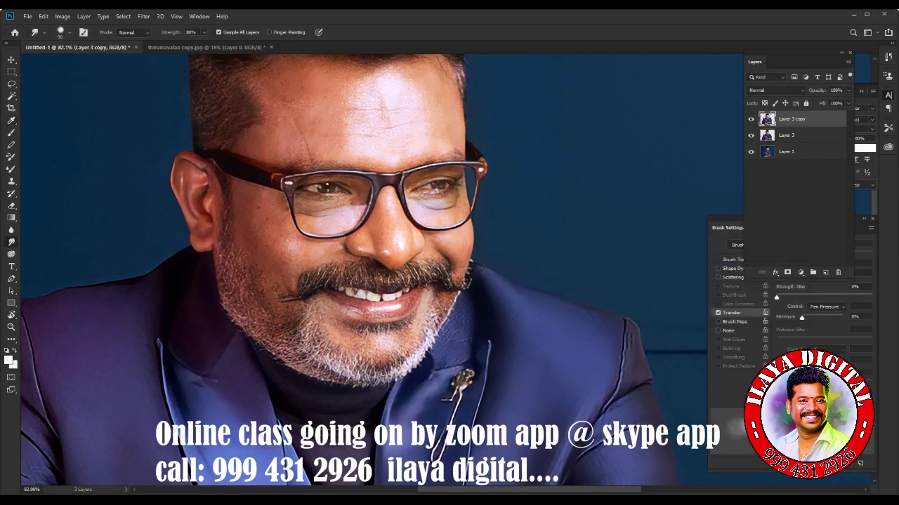
- Add a new empty Layer 4 on top of the layer stack
{"action": "scroll", "coordinate": [365, 218], "scroll_direction": "up", "scroll_amount": 2}
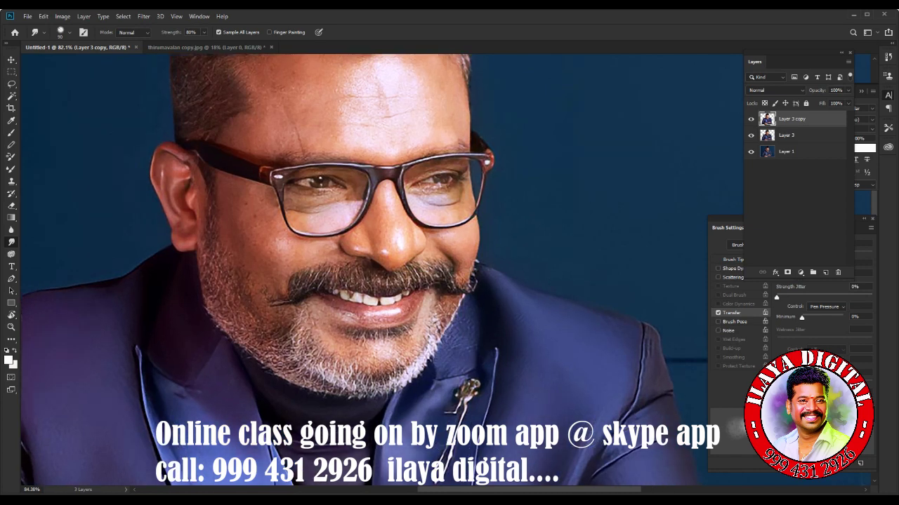
{"action": "scroll", "coordinate": [365, 218], "scroll_direction": "up", "scroll_amount": 2}
{"action": "scroll", "coordinate": [365, 217], "scroll_direction": "up", "scroll_amount": 2}
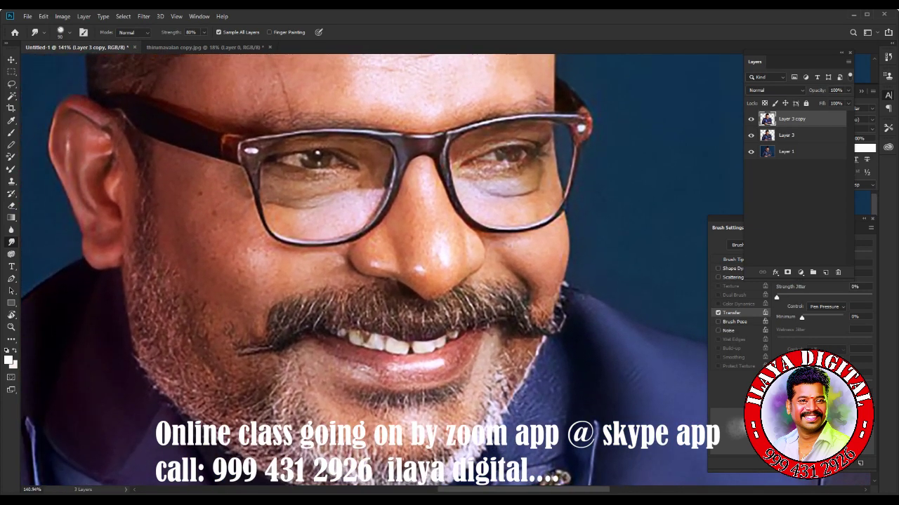
{"action": "key", "text": "ctrl+shift+alt+n"}
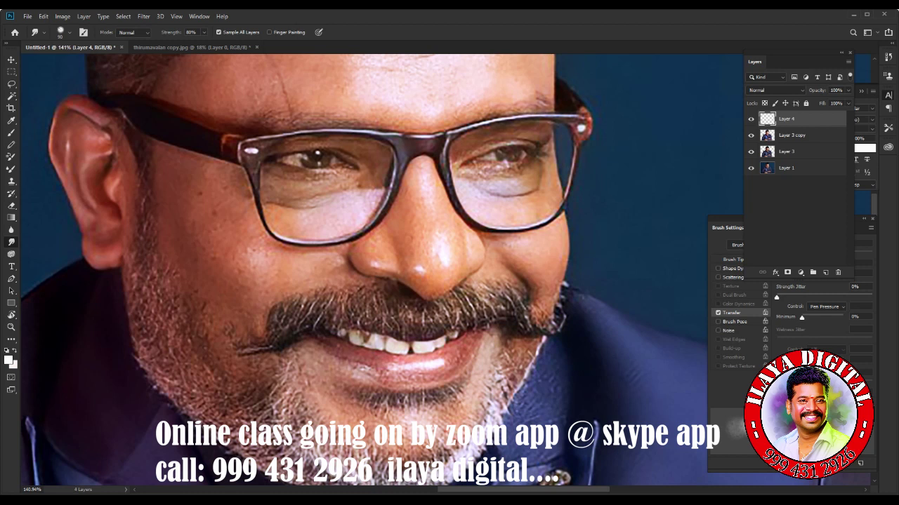
- Check the brush presets, keep Transfer strength on Pen Pressure, and show Brush Tip Shape settings
{"action": "right_click", "coordinate": [489, 230]}
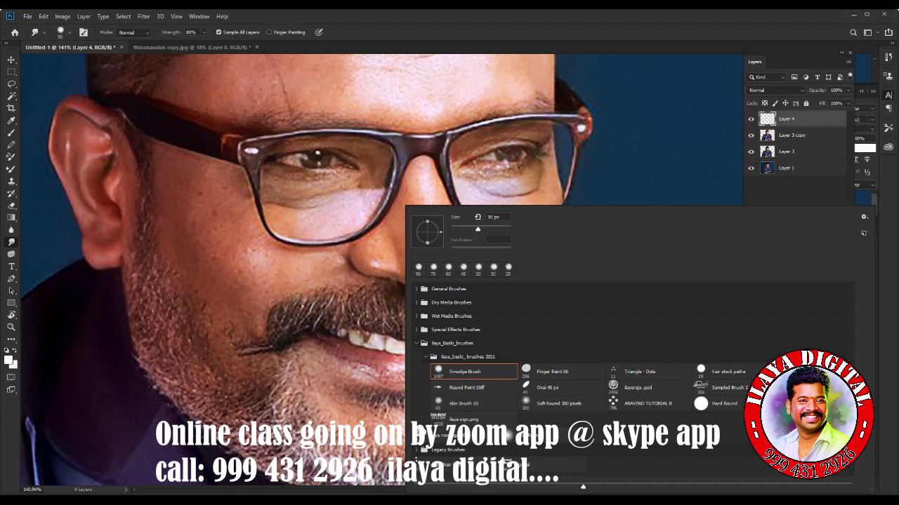
{"action": "key", "text": "Escape"}
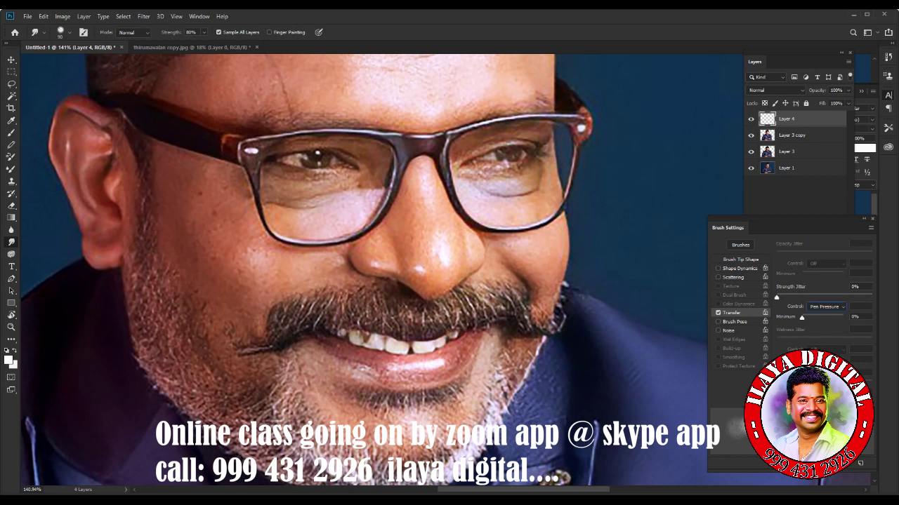
{"action": "left_click", "coordinate": [826, 307]}
{"action": "left_click", "coordinate": [826, 329]}
{"action": "left_click", "coordinate": [740, 259]}
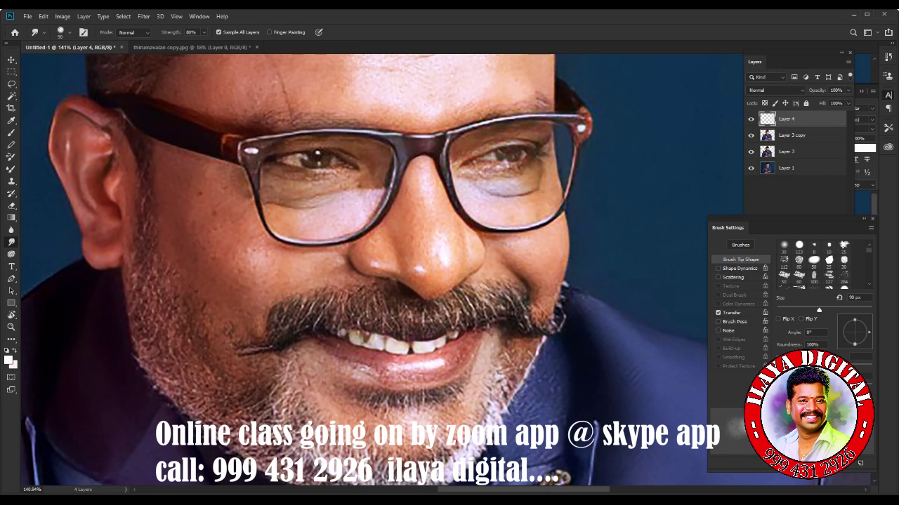
- Smudge the nose bridge smooth down its centre and soften the tip highlight (25–35 px brush)
{"action": "scroll", "coordinate": [351, 176], "scroll_direction": "up", "scroll_amount": 1}
{"action": "scroll", "coordinate": [351, 176], "scroll_direction": "up", "scroll_amount": 1}
{"action": "scroll", "coordinate": [351, 175], "scroll_direction": "up", "scroll_amount": 1}
{"action": "scroll", "coordinate": [351, 176], "scroll_direction": "up", "scroll_amount": 1}
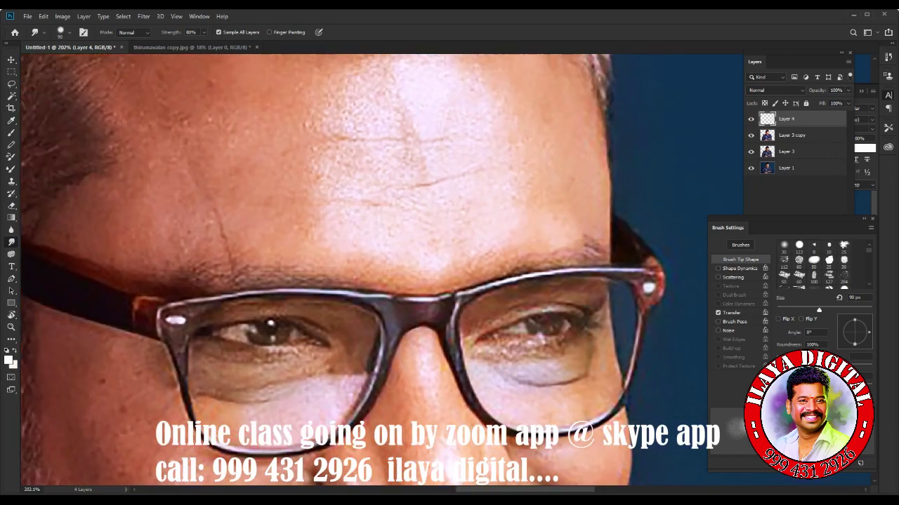
{"action": "scroll", "coordinate": [364, 269], "scroll_direction": "down", "scroll_amount": 2}
{"action": "scroll", "coordinate": [365, 270], "scroll_direction": "down", "scroll_amount": 3}
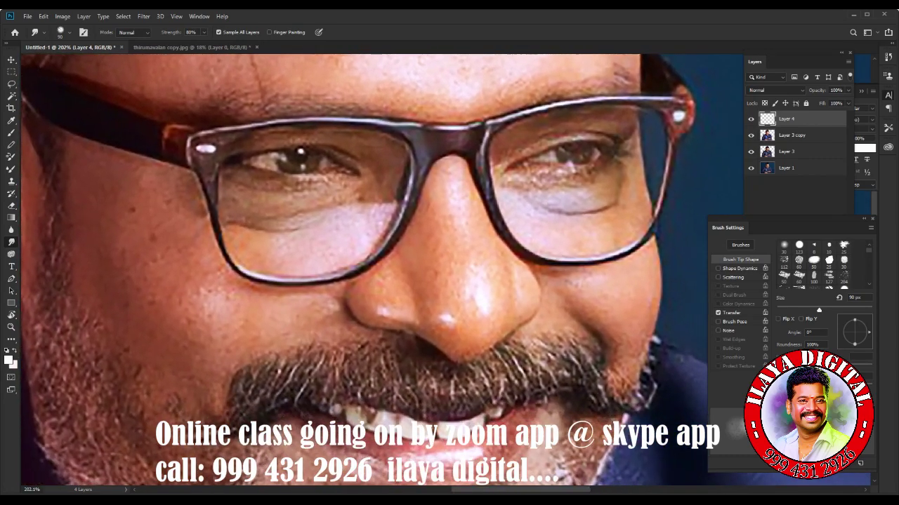
{"action": "scroll", "coordinate": [526, 312], "scroll_direction": "up", "scroll_amount": 1}
{"action": "scroll", "coordinate": [527, 313], "scroll_direction": "up", "scroll_amount": 1}
{"action": "scroll", "coordinate": [527, 312], "scroll_direction": "up", "scroll_amount": 1}
{"action": "scroll", "coordinate": [527, 312], "scroll_direction": "up", "scroll_amount": 1}
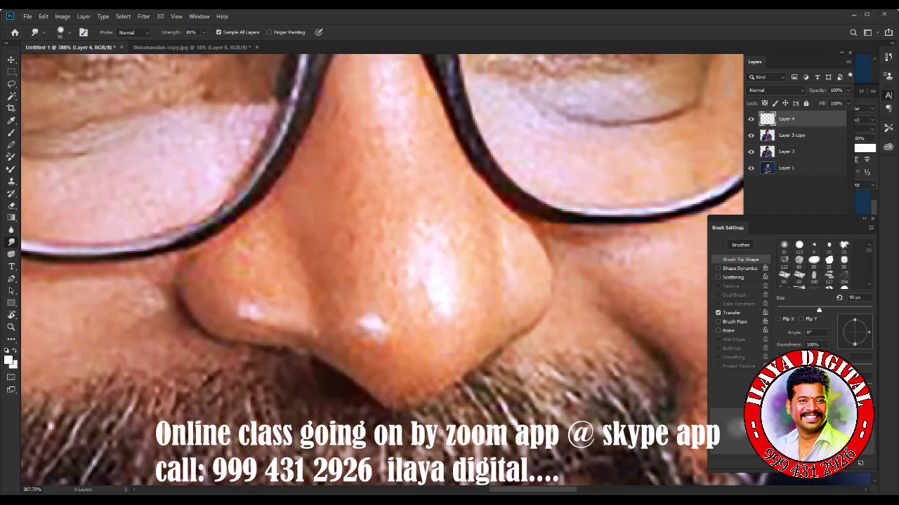
{"action": "key", "text": "bracketleft"}
{"action": "key", "text": "bracketleft"}
{"action": "key", "text": "bracketleft"}
{"action": "key", "text": "bracketleft"}
{"action": "key", "text": "bracketleft"}
{"action": "key", "text": "bracketleft"}
{"action": "key", "text": "bracketleft"}
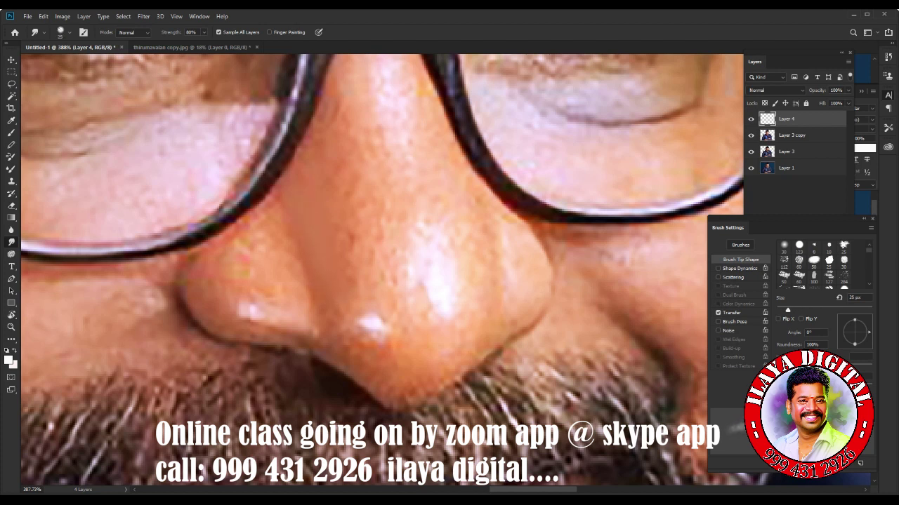
{"action": "key", "text": "bracketright"}
{"action": "key", "text": "bracketright"}
{"action": "left_click_drag", "start_coordinate": [343, 172], "coordinate": [355, 287]}
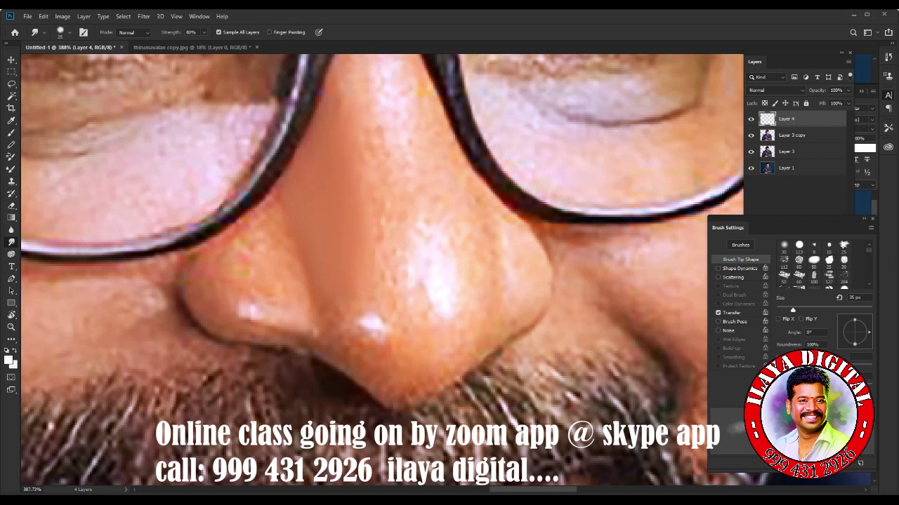
{"action": "key", "text": "bracketleft"}
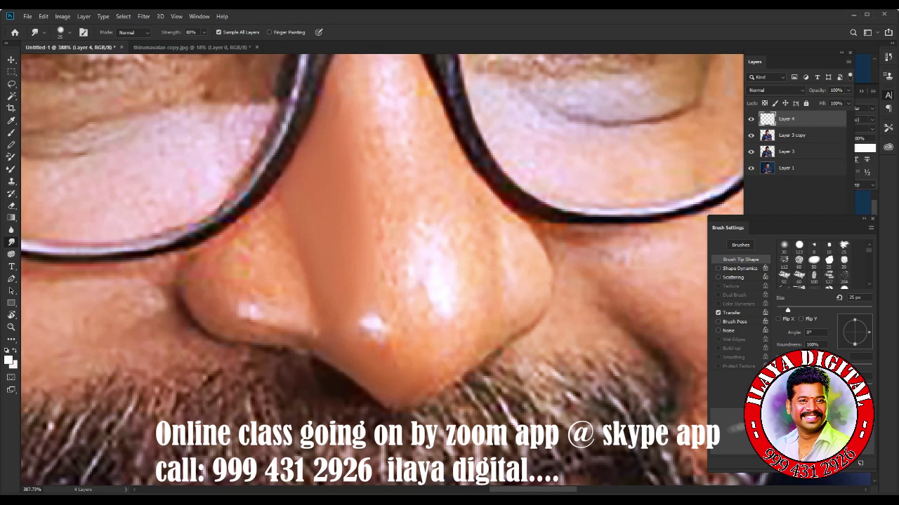
{"action": "key", "text": "bracketright"}
{"action": "left_click", "coordinate": [364, 322]}
- Extend the nose highlight's left edge and smooth pores on the right of the bridge
{"action": "key", "text": "bracketleft"}
{"action": "key", "text": "bracketleft"}
{"action": "key", "text": "bracketleft"}
{"action": "key", "text": "bracketright"}
{"action": "key", "text": "bracketright"}
{"action": "key", "text": "bracketright"}
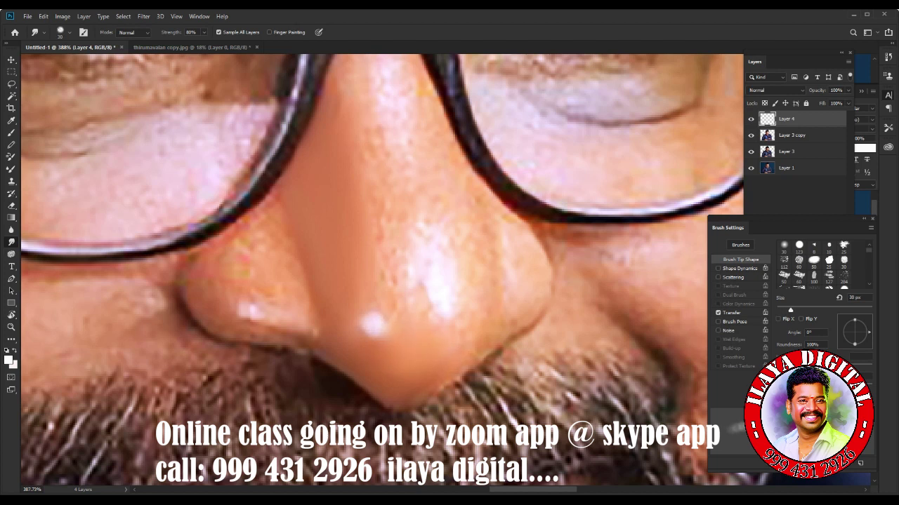
{"action": "key", "text": "bracketleft"}
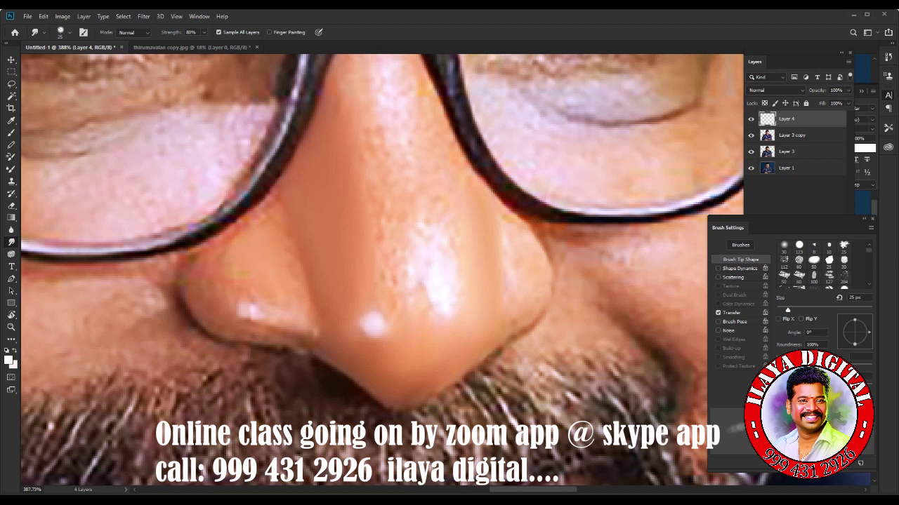
{"action": "key", "text": "bracketleft"}
{"action": "key", "text": "bracketleft"}
{"action": "key", "text": "bracketleft"}
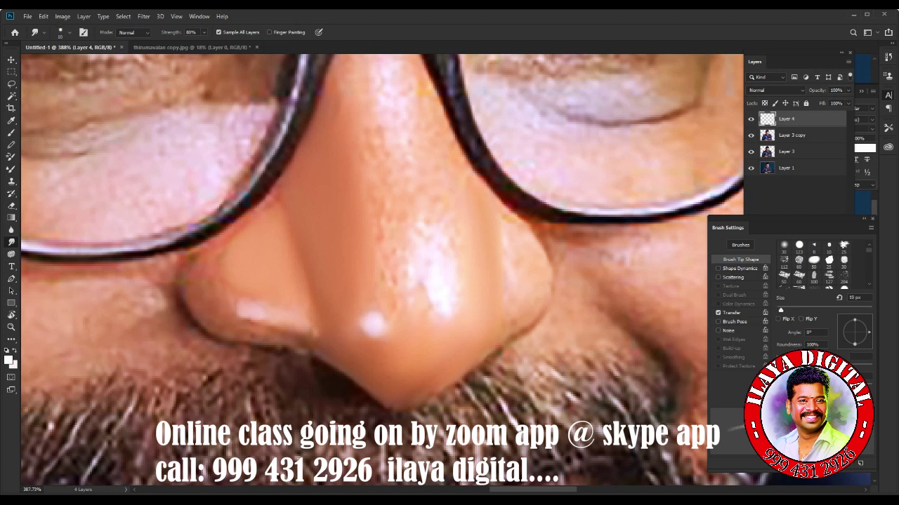
{"action": "key", "text": "bracketright"}
{"action": "key", "text": "bracketright"}
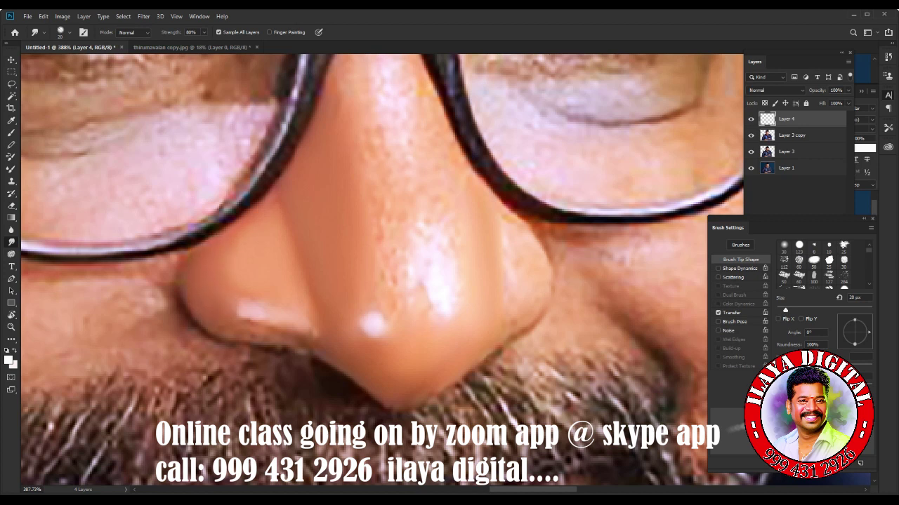
{"action": "key", "text": "bracketleft"}
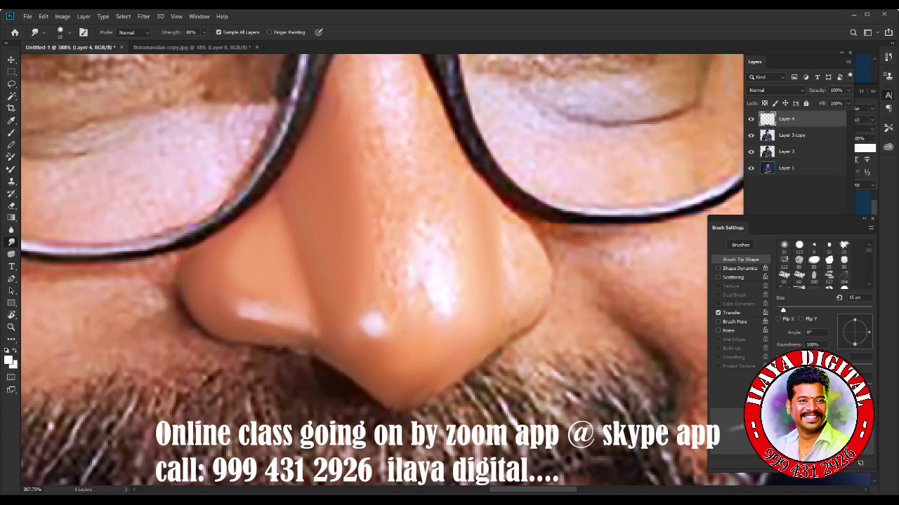
{"action": "left_click_drag", "start_coordinate": [243, 309], "coordinate": [237, 308]}
{"action": "key", "text": "bracketright"}
{"action": "key", "text": "bracketright"}
{"action": "key", "text": "bracketleft"}
{"action": "key", "text": "bracketleft"}
{"action": "key", "text": "bracketright"}
{"action": "key", "text": "bracketright"}
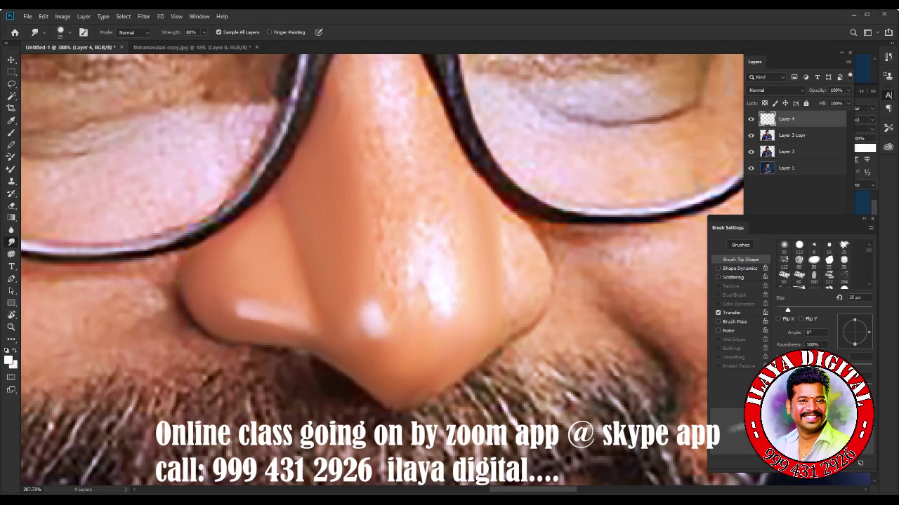
{"action": "key", "text": "bracketright"}
{"action": "key", "text": "bracketright"}
{"action": "left_click_drag", "start_coordinate": [387, 203], "coordinate": [404, 270]}
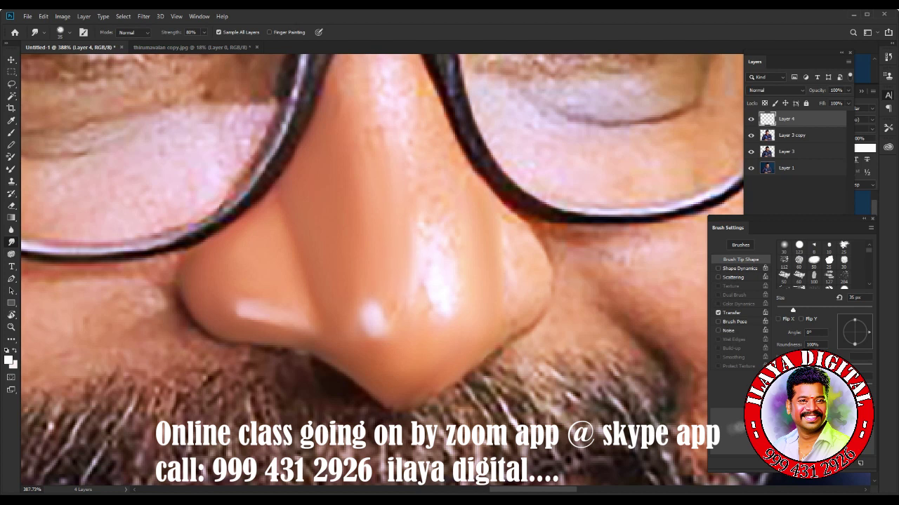
{"action": "left_click_drag", "start_coordinate": [420, 221], "coordinate": [414, 292]}
- Resize the smudge brush between 10 and 30 px for finer nose detail
{"action": "key", "text": "bracketleft"}
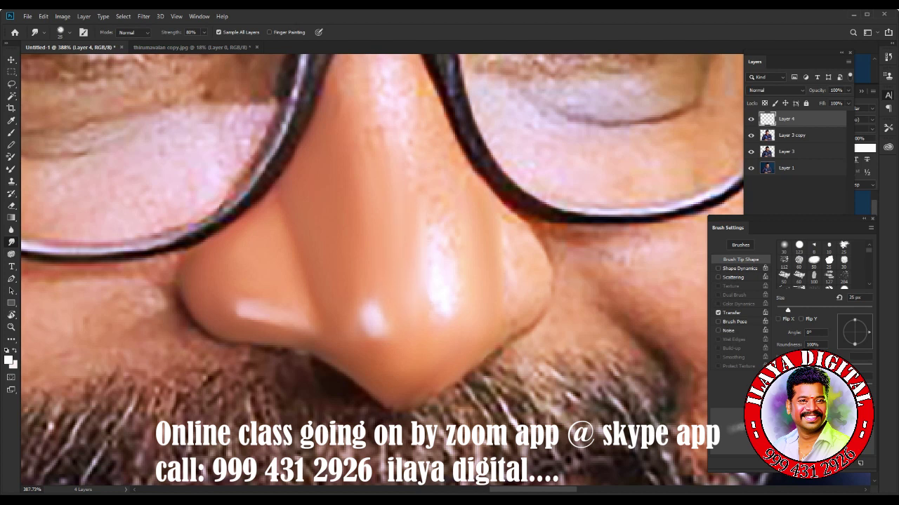
{"action": "key", "text": "bracketleft"}
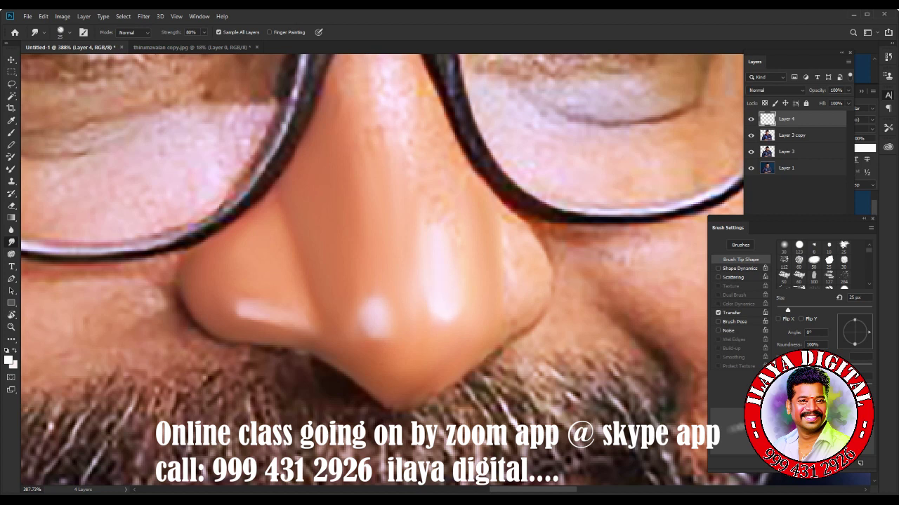
{"action": "key", "text": "bracketright"}
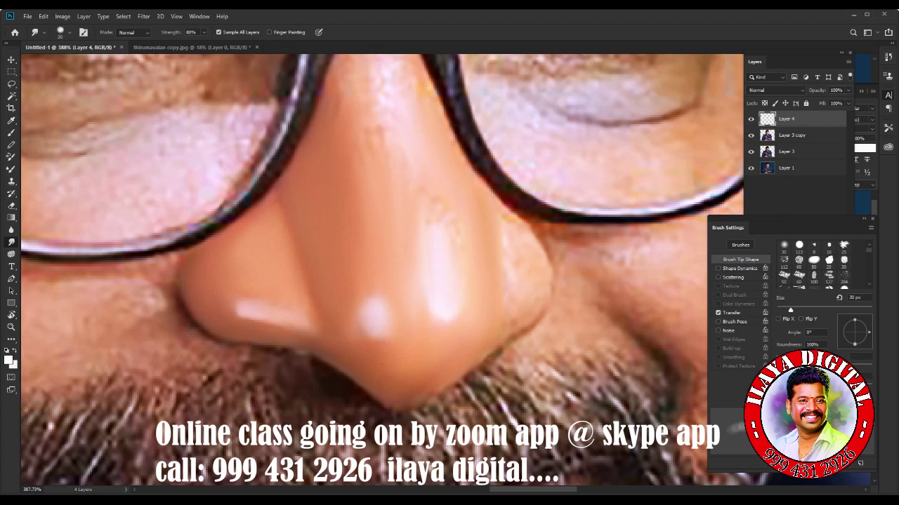
{"action": "key", "text": "bracketleft"}
{"action": "key", "text": "bracketleft"}
{"action": "key", "text": "bracketleft"}
{"action": "key", "text": "bracketleft"}
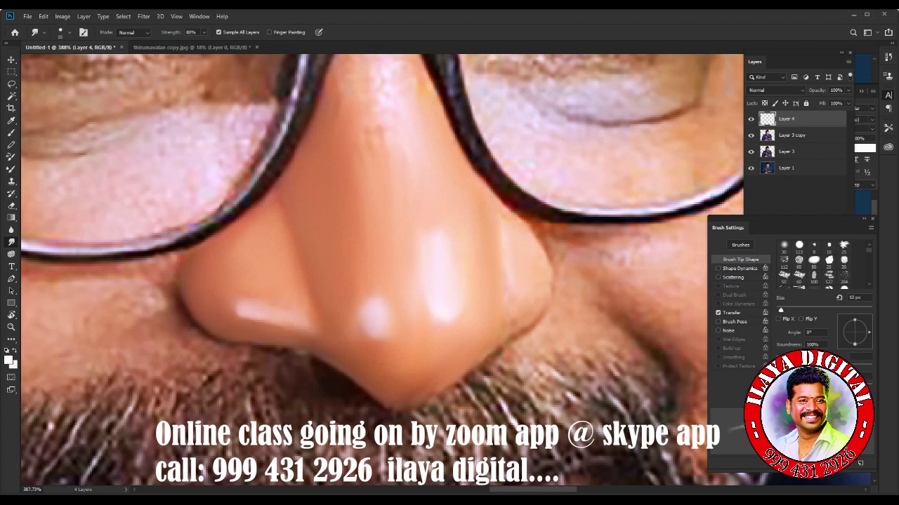
{"action": "key", "text": "bracketright"}
{"action": "key", "text": "bracketright"}
{"action": "scroll", "coordinate": [337, 421], "scroll_direction": "down", "scroll_amount": 5}
{"action": "key", "text": "bracketright"}
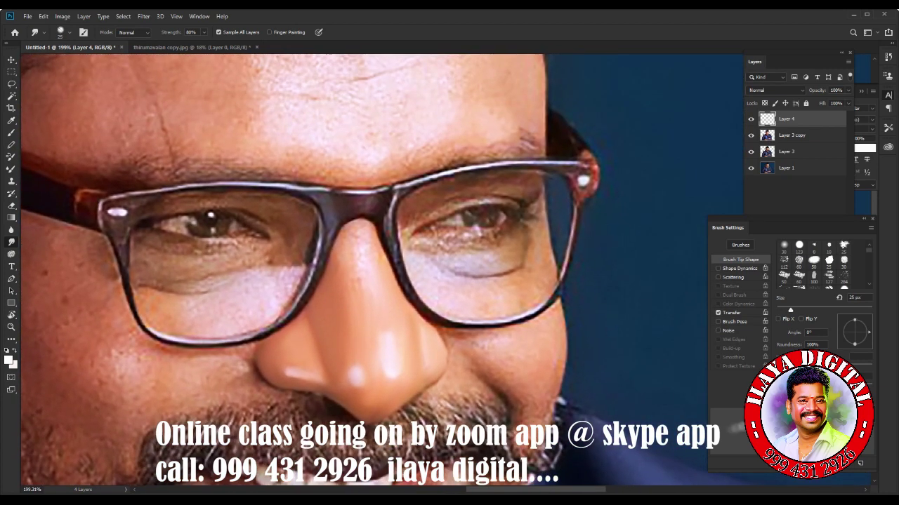
{"action": "key", "text": "bracketright"}
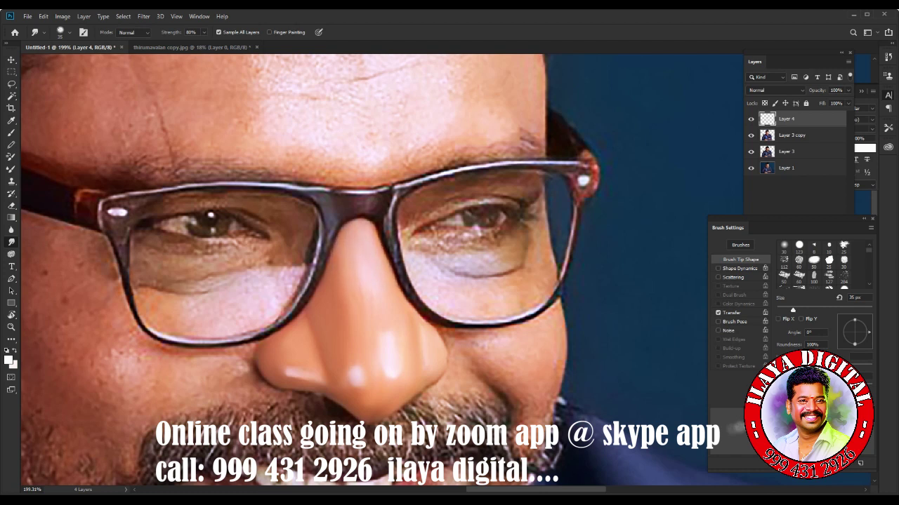
{"action": "key", "text": "bracketright"}
{"action": "scroll", "coordinate": [432, 327], "scroll_direction": "down", "scroll_amount": 5}
{"action": "scroll", "coordinate": [365, 269], "scroll_direction": "down", "scroll_amount": 3}
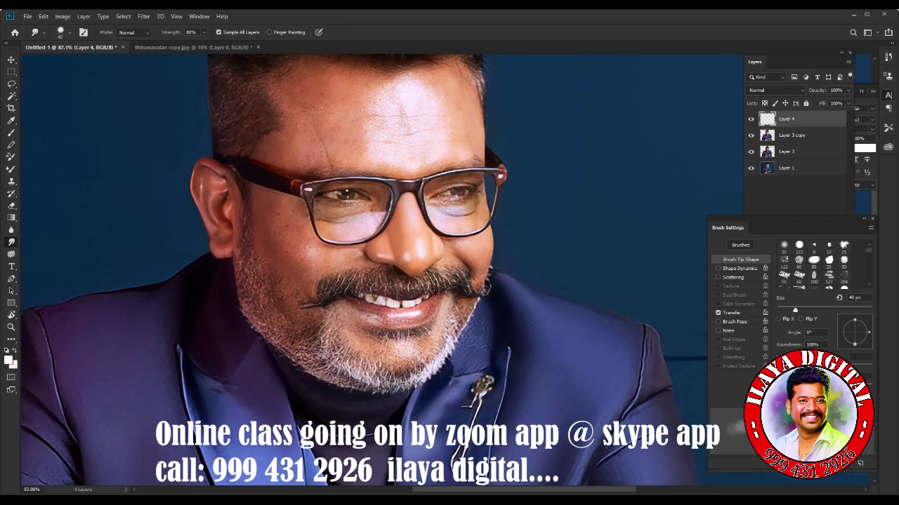
- Bring the colourful portrait from thirumavalan copy.jpg over as a small thumbnail
{"action": "left_click", "coordinate": [191, 47]}
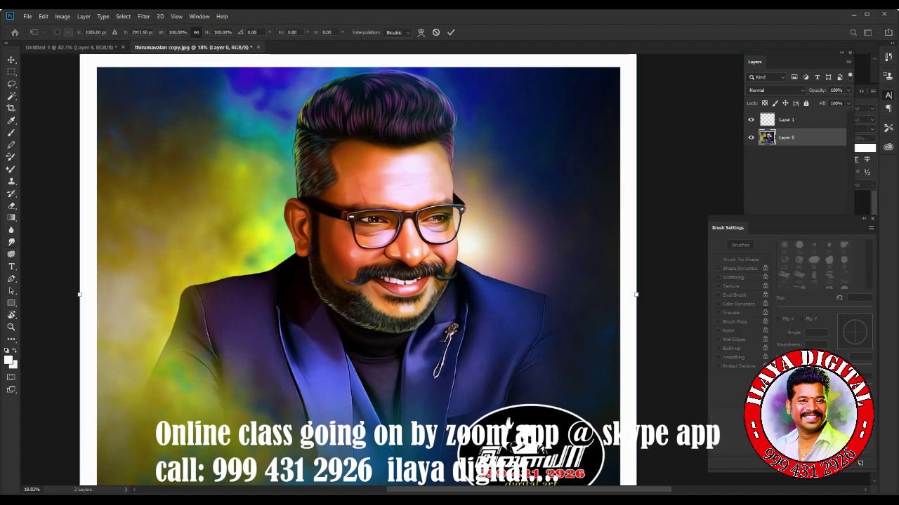
{"action": "key", "text": "ctrl+minus"}
{"action": "key", "text": "ctrl+minus"}
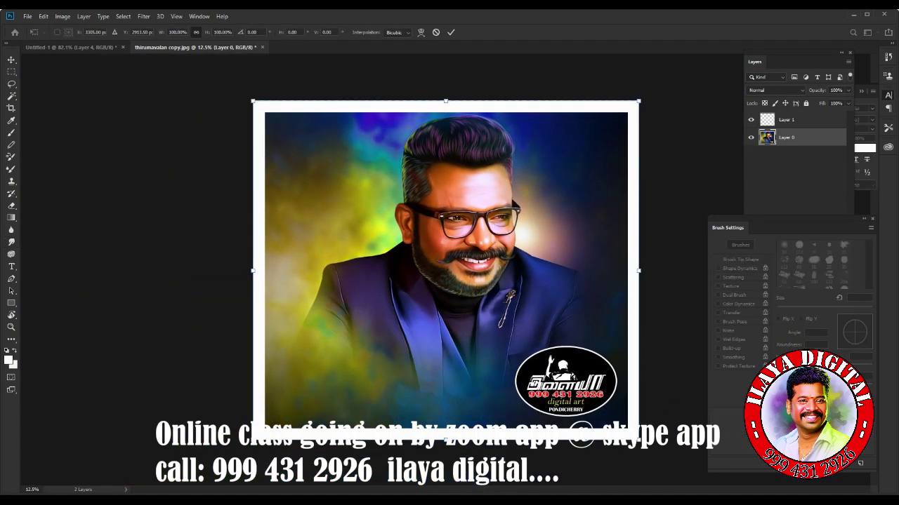
{"action": "left_click_drag", "start_coordinate": [638, 101], "coordinate": [320, 381]}
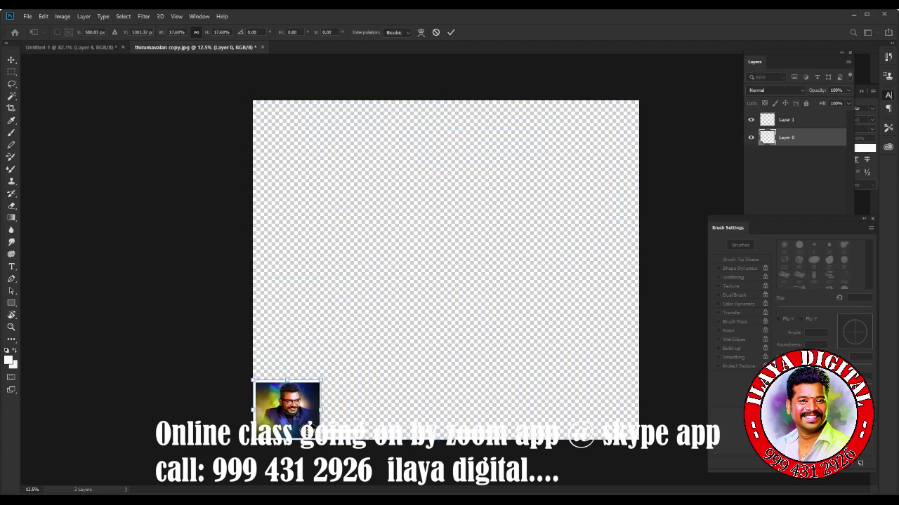
{"action": "left_click", "coordinate": [11, 242]}
{"action": "key", "text": "Escape"}
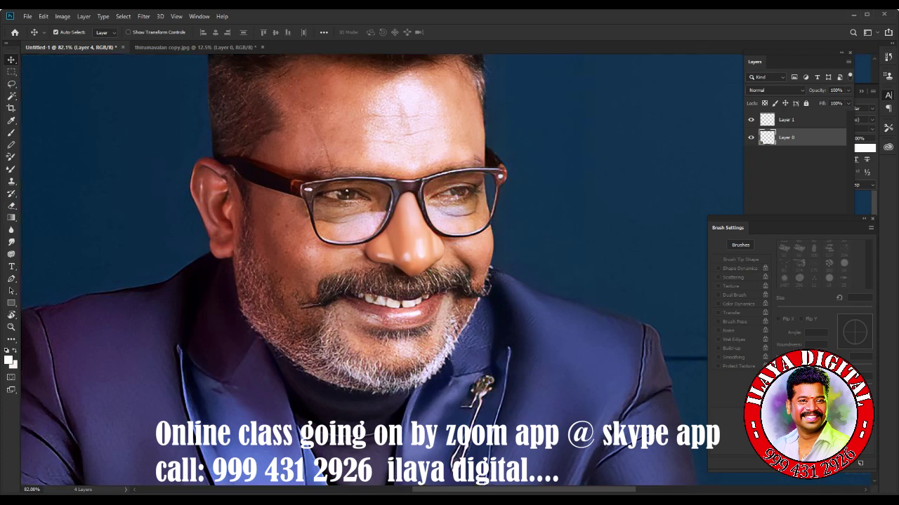
- Move the framed portrait to the top-right corner, scale it down, and reselect Layer 4
{"action": "key", "text": "ctrl+minus"}
{"action": "key", "text": "ctrl+minus"}
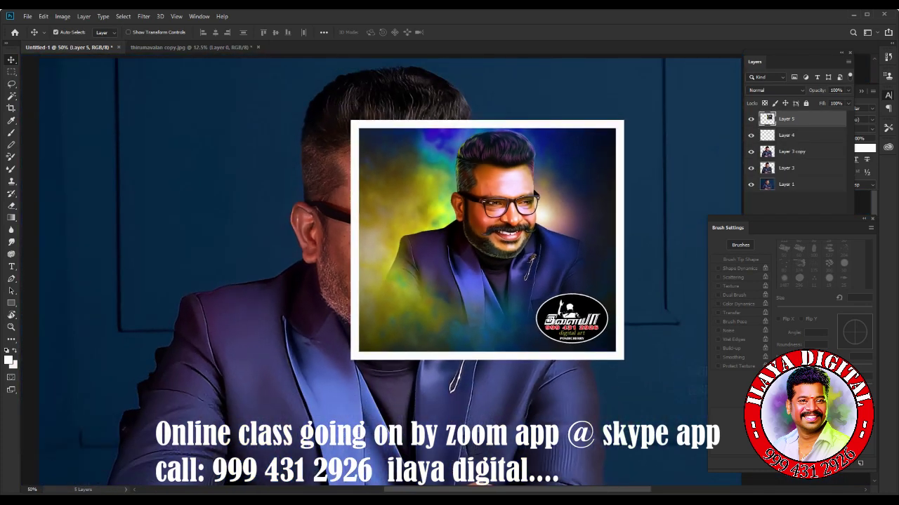
{"action": "left_click_drag", "start_coordinate": [536, 211], "coordinate": [546, 158]}
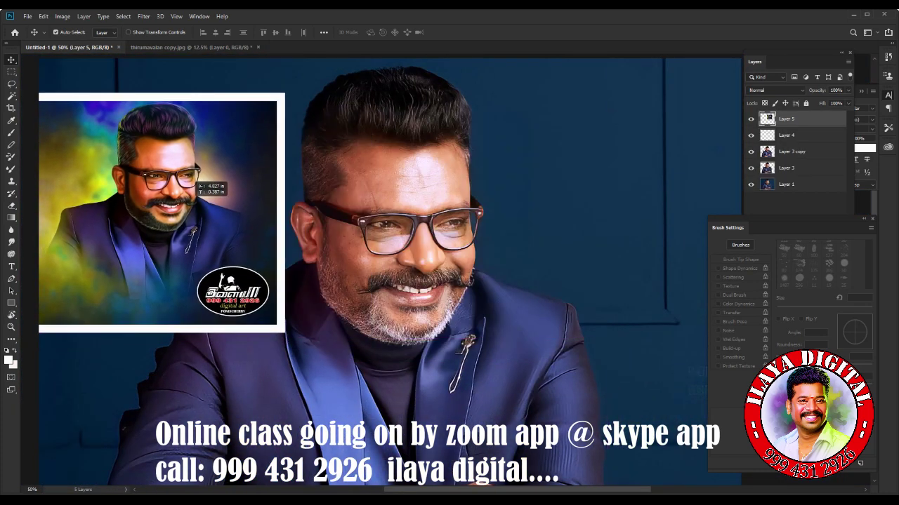
{"action": "key", "text": "ctrl+minus"}
{"action": "key", "text": "ctrl+minus"}
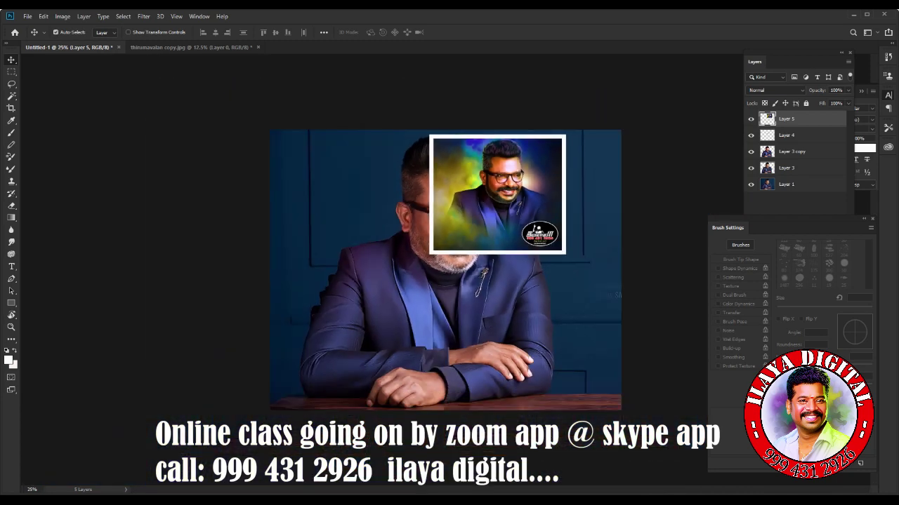
{"action": "left_click_drag", "start_coordinate": [524, 175], "coordinate": [578, 170]}
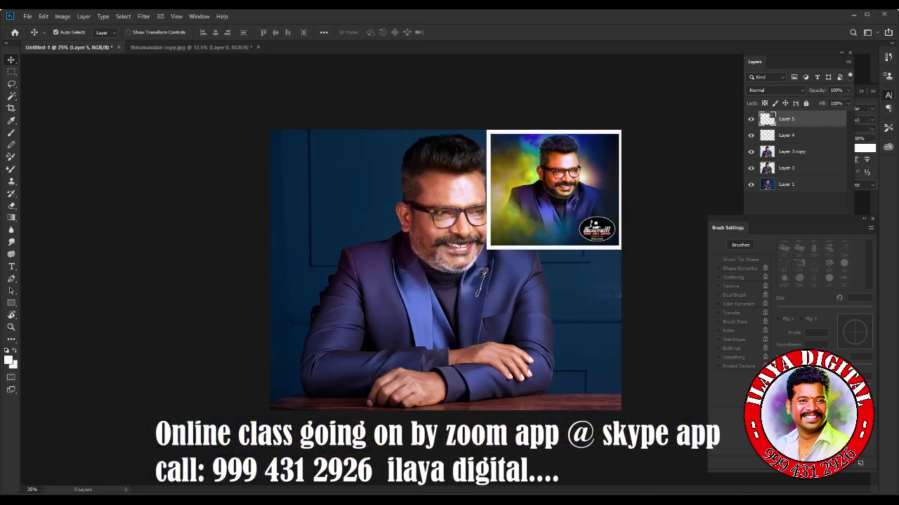
{"action": "key", "text": "ctrl+t"}
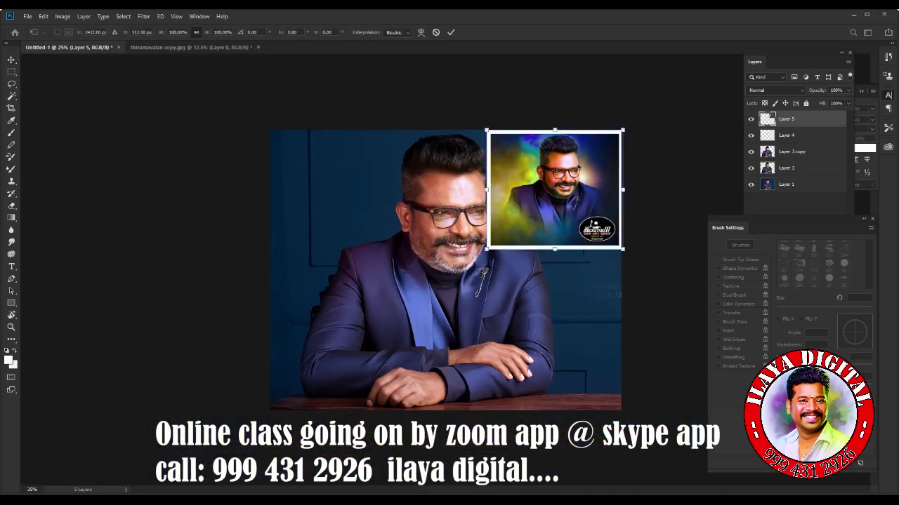
{"action": "left_click_drag", "start_coordinate": [486, 248], "coordinate": [534, 208]}
{"action": "key", "text": "Return"}
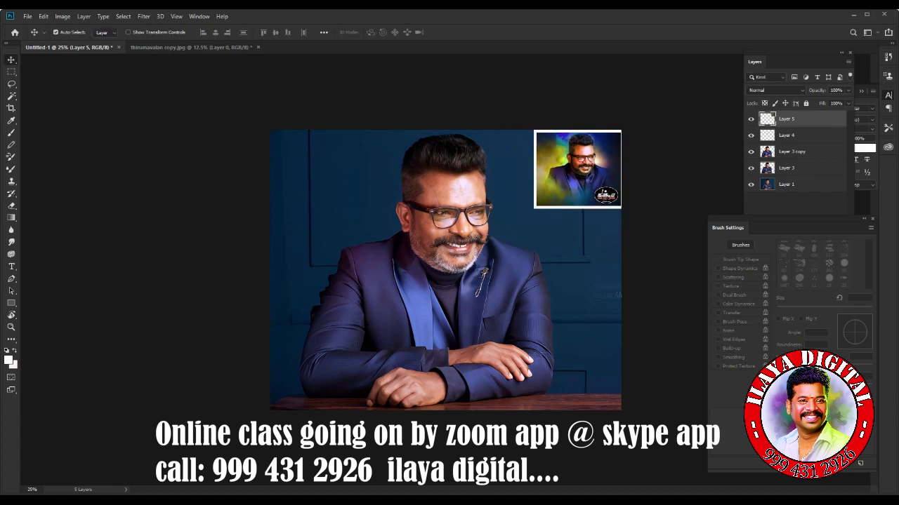
{"action": "left_click", "coordinate": [787, 135]}
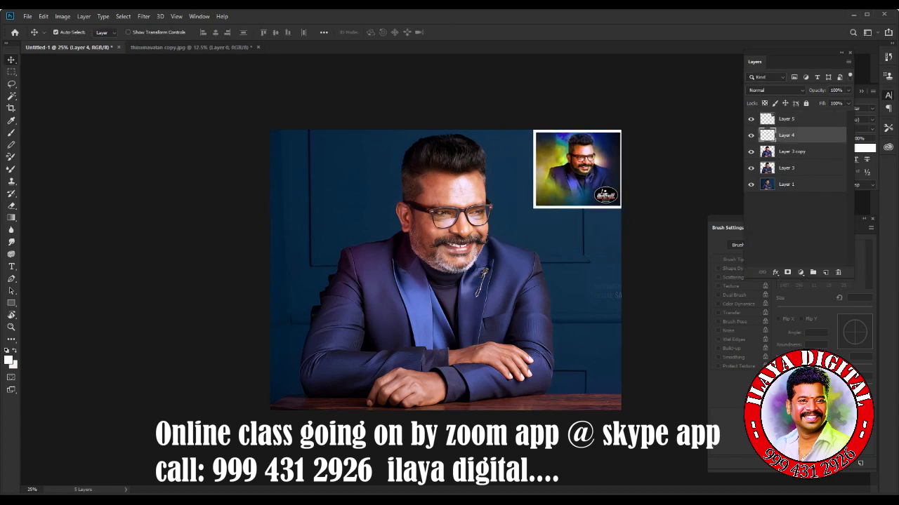
- With a 90–125 px Smudge brush, smooth the forehead across, into the left hairline and down the middle
{"action": "scroll", "coordinate": [589, 170], "scroll_direction": "up", "scroll_amount": 5}
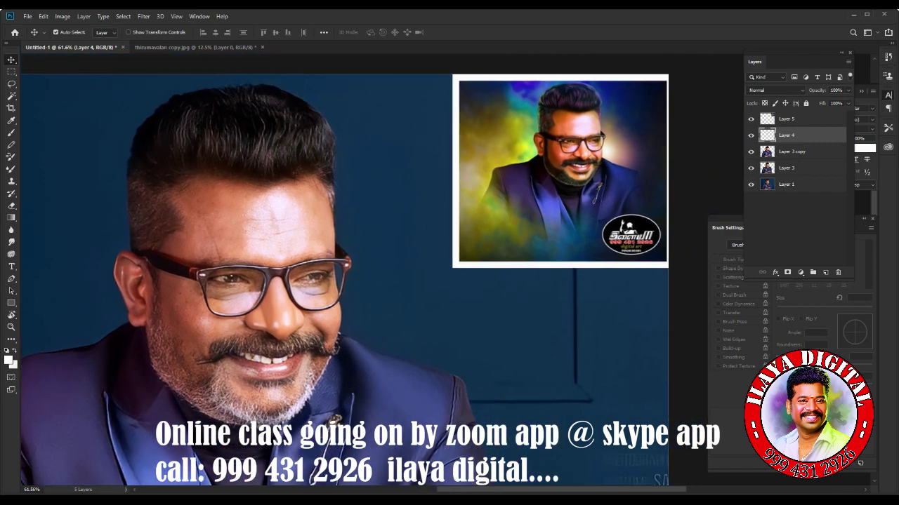
{"action": "scroll", "coordinate": [392, 293], "scroll_direction": "up", "scroll_amount": 1}
{"action": "scroll", "coordinate": [392, 293], "scroll_direction": "up", "scroll_amount": 1}
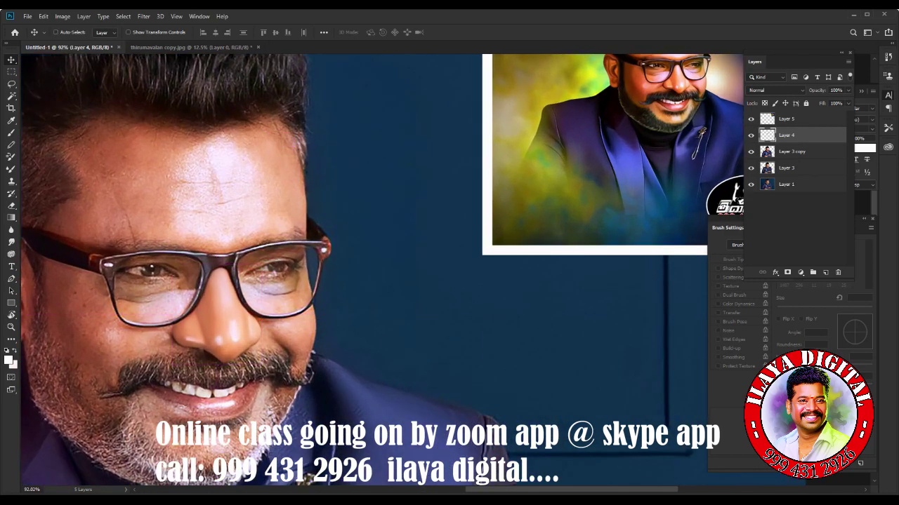
{"action": "scroll", "coordinate": [573, 485], "scroll_direction": "up", "scroll_amount": 2}
{"action": "scroll", "coordinate": [574, 484], "scroll_direction": "right", "scroll_amount": 5}
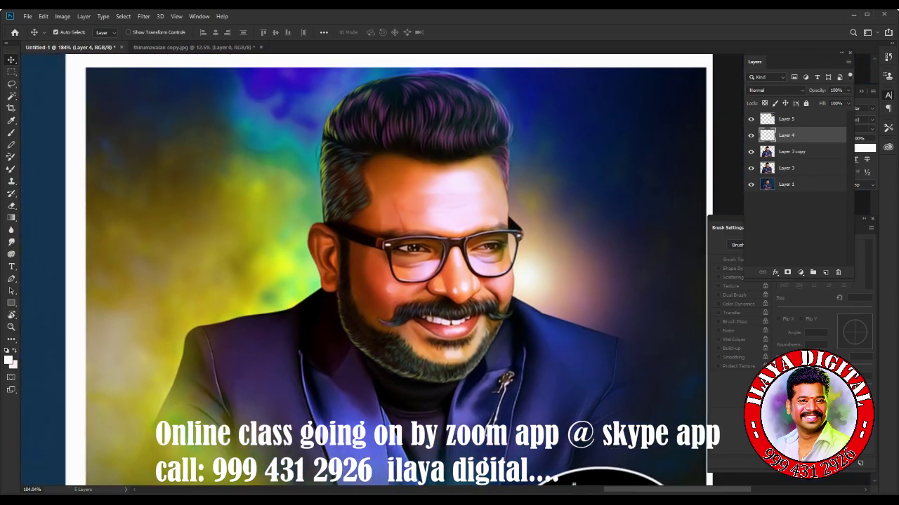
{"action": "scroll", "coordinate": [573, 485], "scroll_direction": "left", "scroll_amount": 5}
{"action": "scroll", "coordinate": [574, 484], "scroll_direction": "left", "scroll_amount": 5}
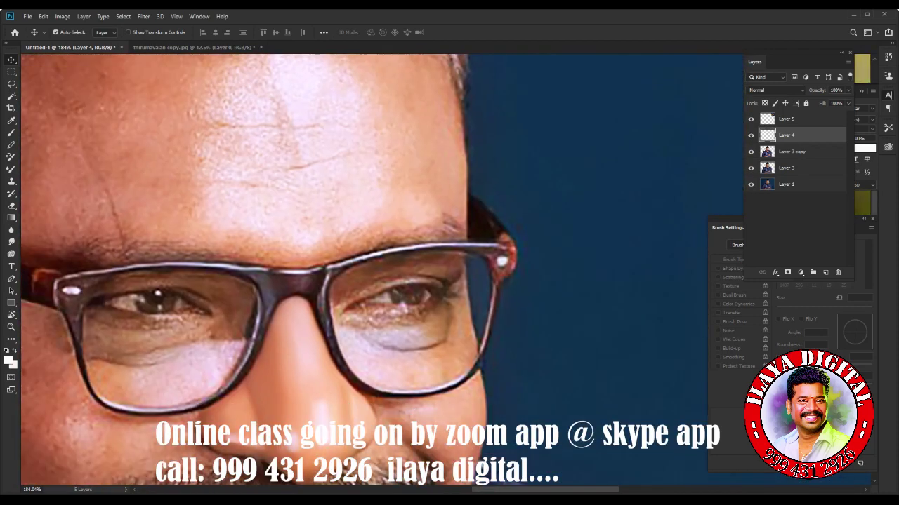
{"action": "scroll", "coordinate": [580, 476], "scroll_direction": "down", "scroll_amount": 2}
{"action": "scroll", "coordinate": [580, 476], "scroll_direction": "down", "scroll_amount": 1}
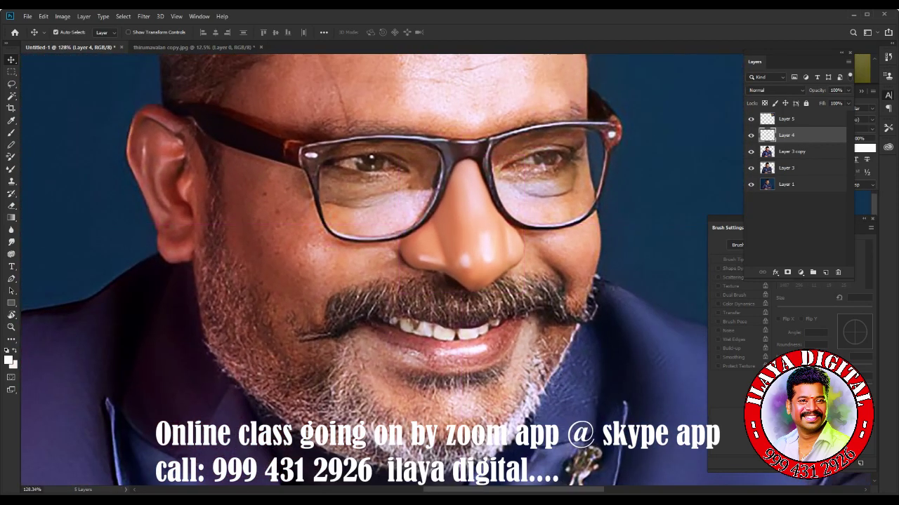
{"action": "scroll", "coordinate": [580, 476], "scroll_direction": "up", "scroll_amount": 2}
{"action": "scroll", "coordinate": [580, 476], "scroll_direction": "up", "scroll_amount": 1}
{"action": "scroll", "coordinate": [579, 476], "scroll_direction": "up", "scroll_amount": 2}
{"action": "scroll", "coordinate": [580, 476], "scroll_direction": "up", "scroll_amount": 1}
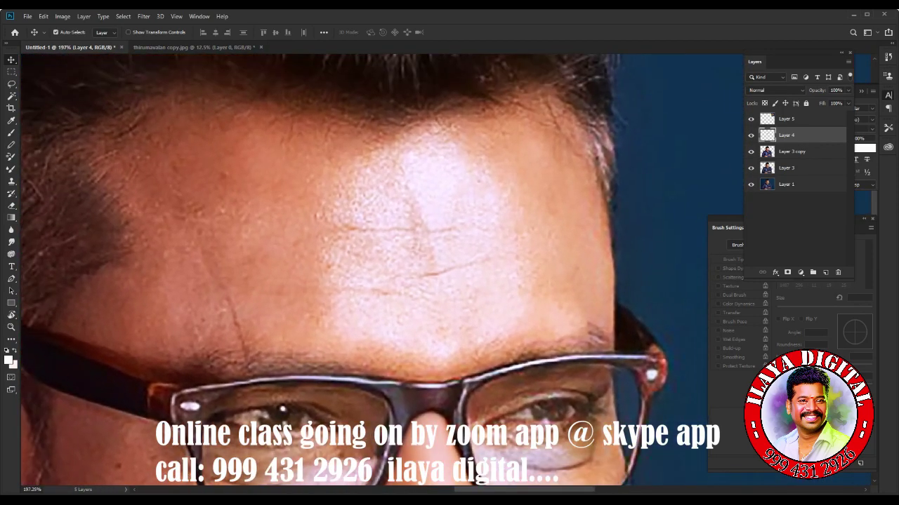
{"action": "left_click", "coordinate": [11, 241]}
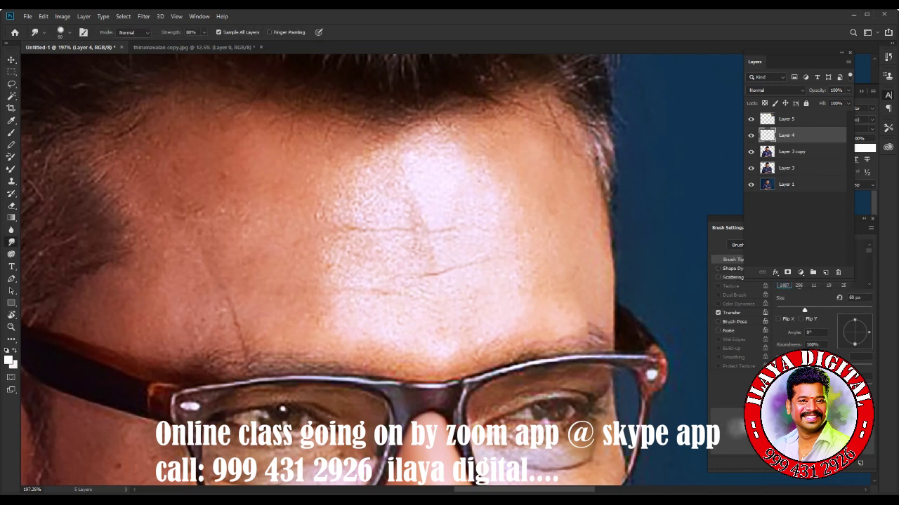
{"action": "key", "text": "bracketright"}
{"action": "key", "text": "bracketright"}
{"action": "key", "text": "bracketright"}
{"action": "left_click_drag", "start_coordinate": [250, 149], "coordinate": [279, 149]}
{"action": "left_click_drag", "start_coordinate": [361, 144], "coordinate": [385, 149]}
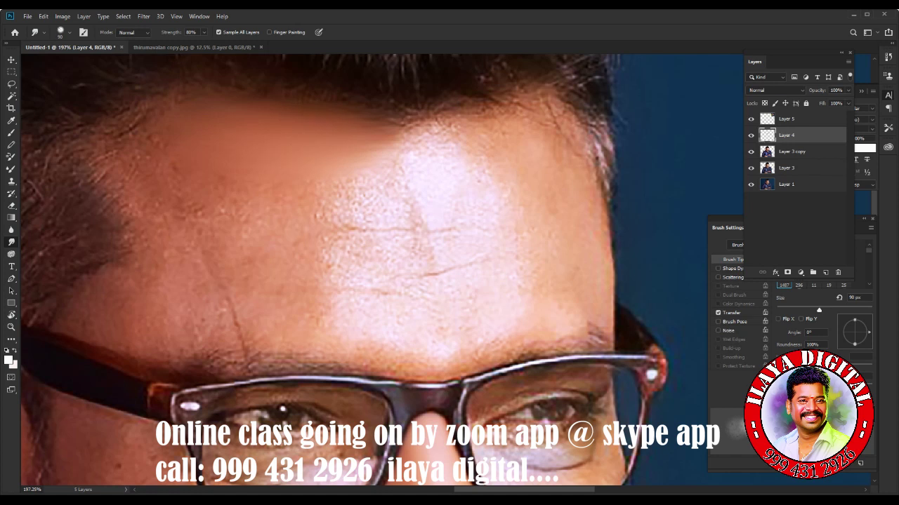
{"action": "key", "text": "bracketright"}
{"action": "key", "text": "bracketright"}
{"action": "left_click_drag", "start_coordinate": [169, 140], "coordinate": [105, 165]}
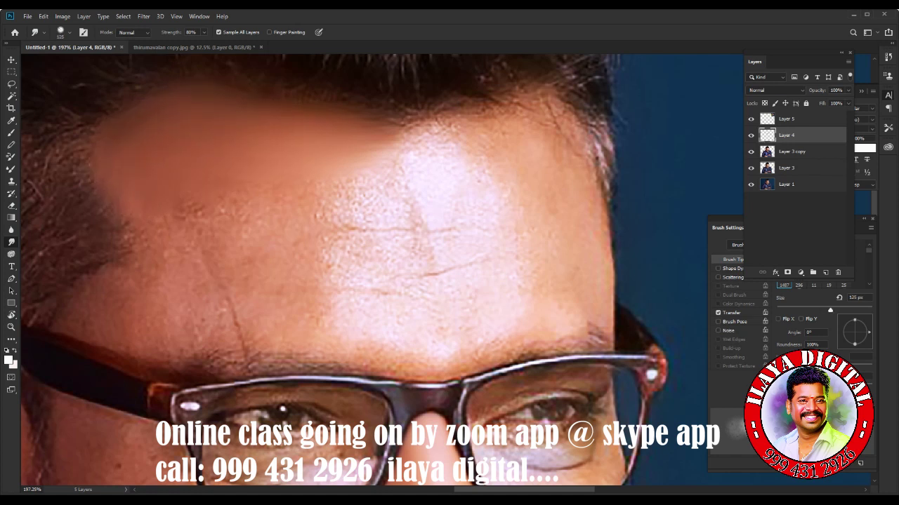
{"action": "mouse_move", "coordinate": [260, 147]}
{"action": "left_mouse_down"}
{"action": "mouse_move", "coordinate": [231, 197]}
{"action": "mouse_move", "coordinate": [179, 219]}
{"action": "left_mouse_up"}
{"action": "left_click_drag", "start_coordinate": [253, 208], "coordinate": [270, 309]}
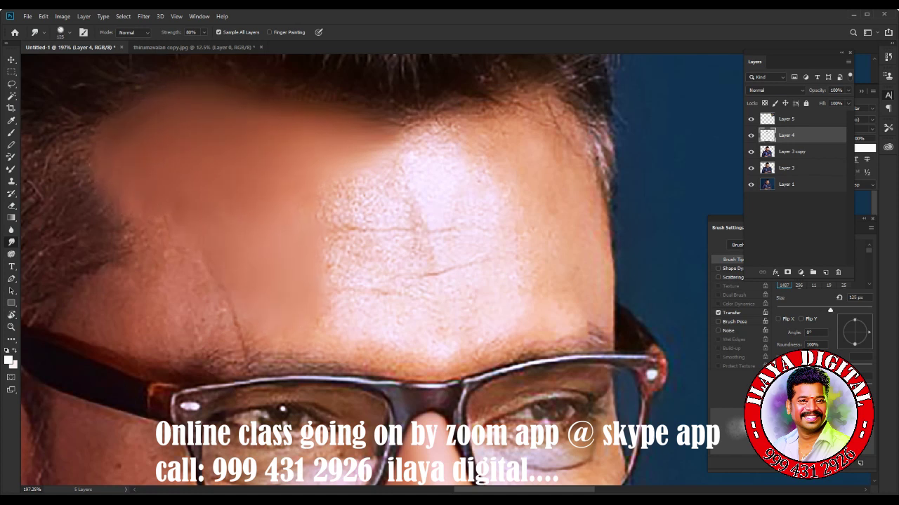
- Blend skin tone into the white forehead patches and the bright highlight at 90 px
{"action": "key", "text": "bracketleft"}
{"action": "key", "text": "bracketleft"}
{"action": "left_click_drag", "start_coordinate": [345, 190], "coordinate": [372, 204]}
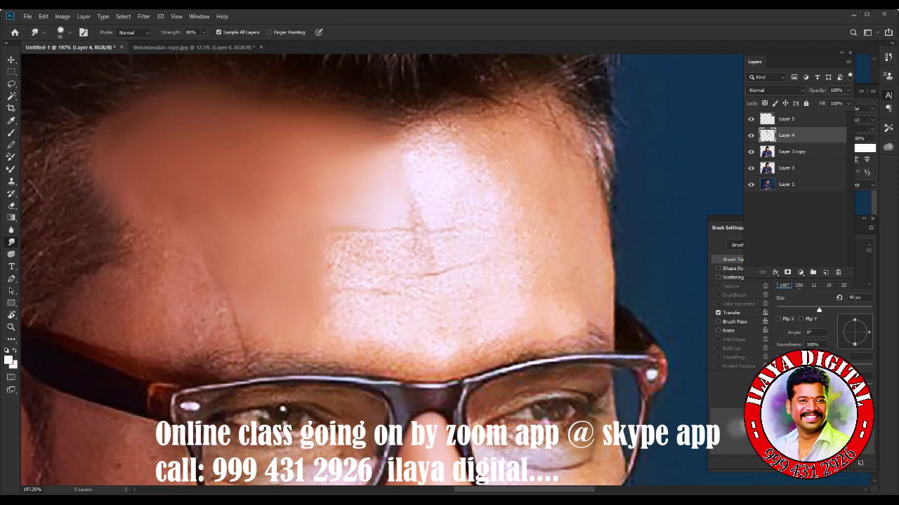
{"action": "mouse_move", "coordinate": [347, 169]}
{"action": "left_mouse_down"}
{"action": "mouse_move", "coordinate": [393, 137]}
{"action": "mouse_move", "coordinate": [477, 151]}
{"action": "mouse_move", "coordinate": [430, 168]}
{"action": "left_mouse_up"}
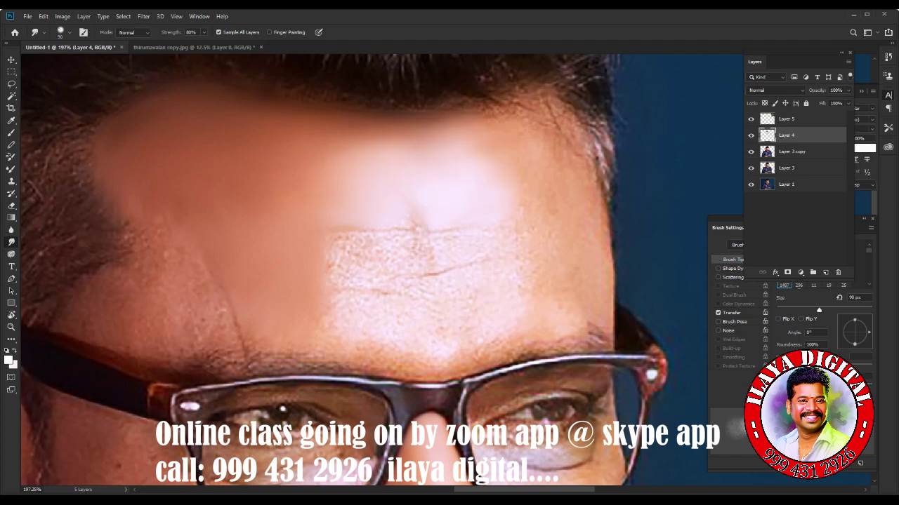
{"action": "left_click_drag", "start_coordinate": [485, 134], "coordinate": [495, 104]}
{"action": "mouse_move", "coordinate": [492, 147]}
{"action": "left_mouse_down"}
{"action": "mouse_move", "coordinate": [548, 108]}
{"action": "mouse_move", "coordinate": [541, 102]}
{"action": "mouse_move", "coordinate": [477, 174]}
{"action": "left_mouse_up"}
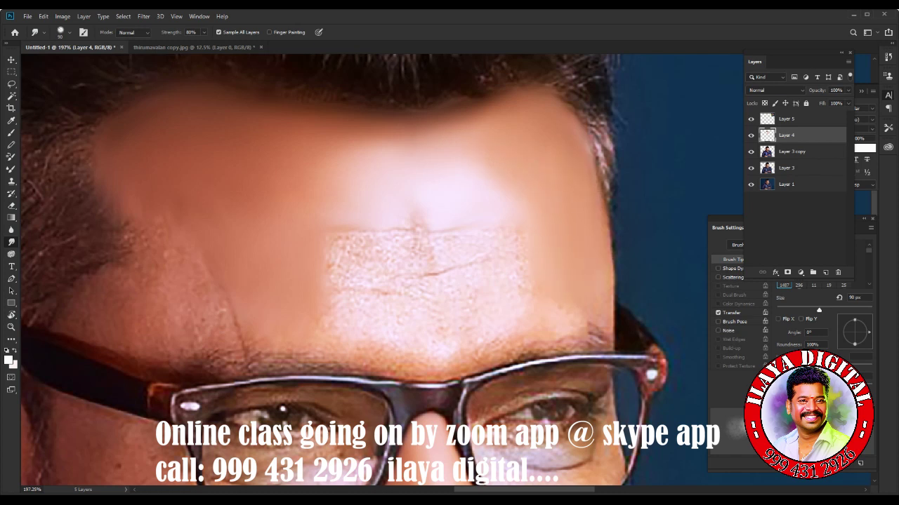
{"action": "key", "text": "bracketright"}
{"action": "key", "text": "bracketleft"}
{"action": "key", "text": "bracketleft"}
- Smooth the left brow wrinkle, hairline skin, and the speckled lower forehead with its dark mark
{"action": "left_click_drag", "start_coordinate": [144, 284], "coordinate": [116, 316]}
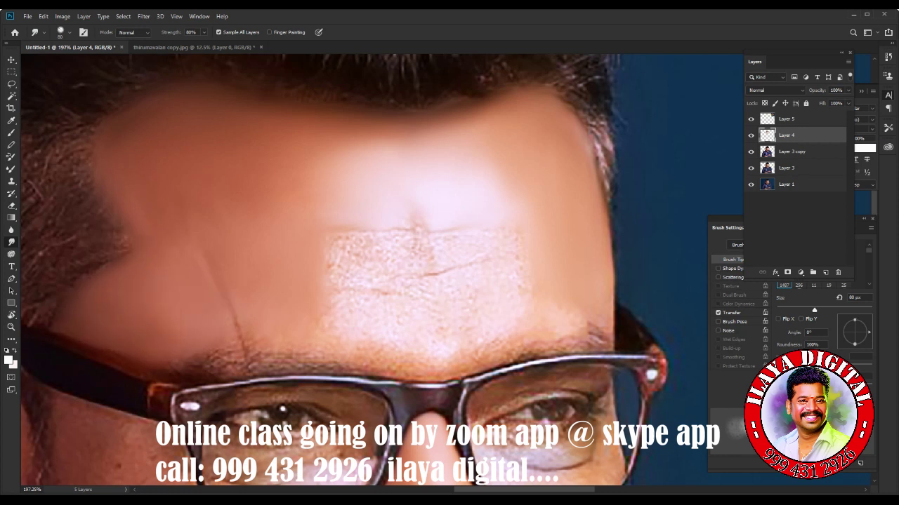
{"action": "left_click_drag", "start_coordinate": [130, 254], "coordinate": [98, 272]}
{"action": "key", "text": "bracketright"}
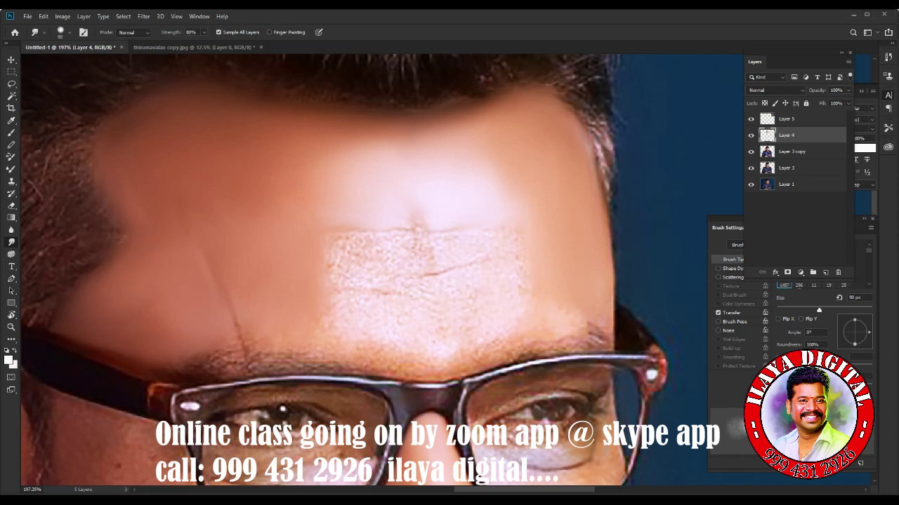
{"action": "left_click_drag", "start_coordinate": [330, 298], "coordinate": [523, 292]}
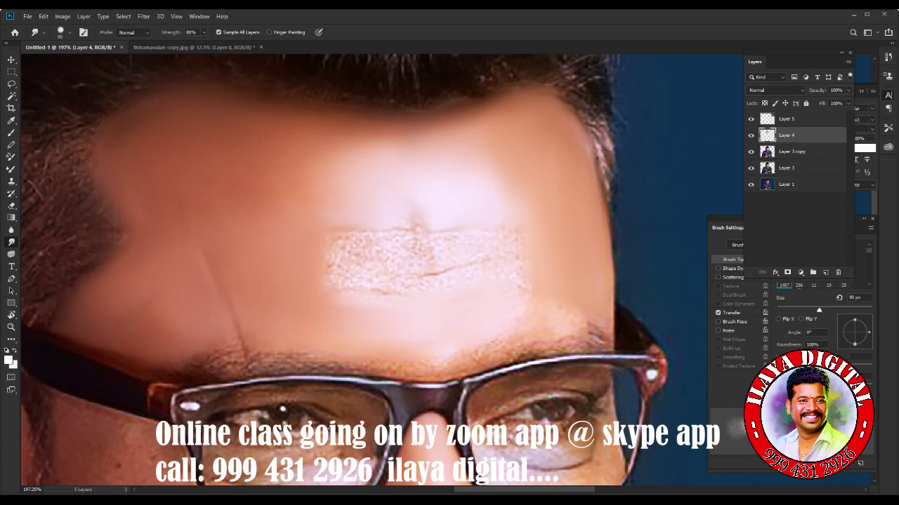
{"action": "key", "text": "bracketleft"}
{"action": "left_click_drag", "start_coordinate": [330, 246], "coordinate": [523, 249]}
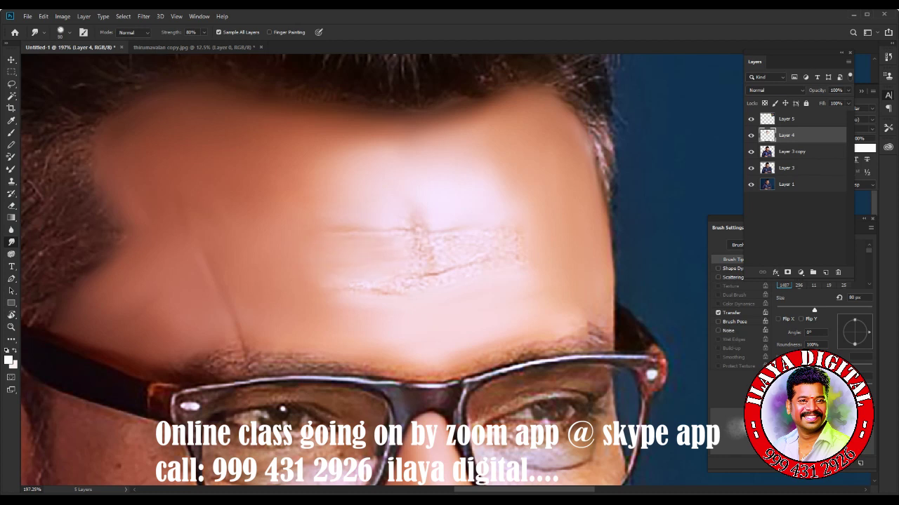
{"action": "left_click_drag", "start_coordinate": [316, 281], "coordinate": [393, 281]}
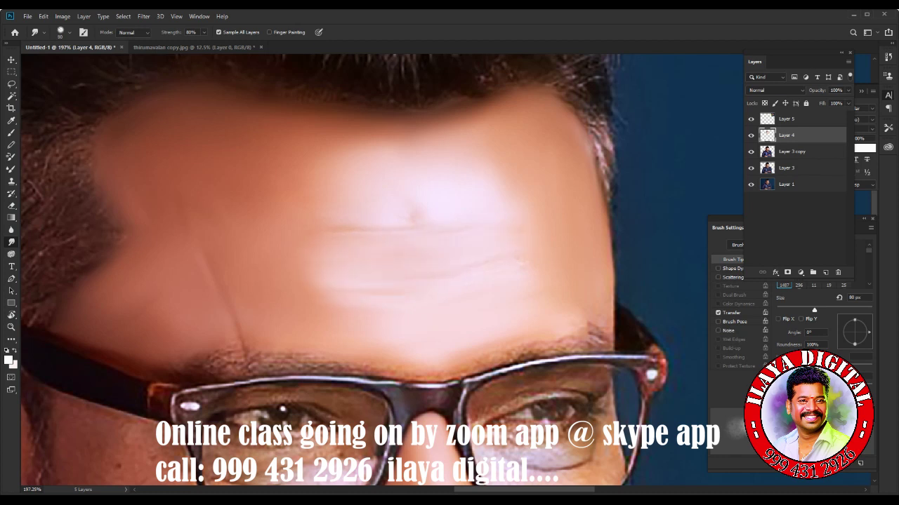
{"action": "left_click_drag", "start_coordinate": [316, 214], "coordinate": [422, 210]}
{"action": "key", "text": "bracketright"}
- Zoom in on the face and try Smudge brush sizes between 50 and 70 px
{"action": "scroll", "coordinate": [453, 183], "scroll_direction": "down", "scroll_amount": 2}
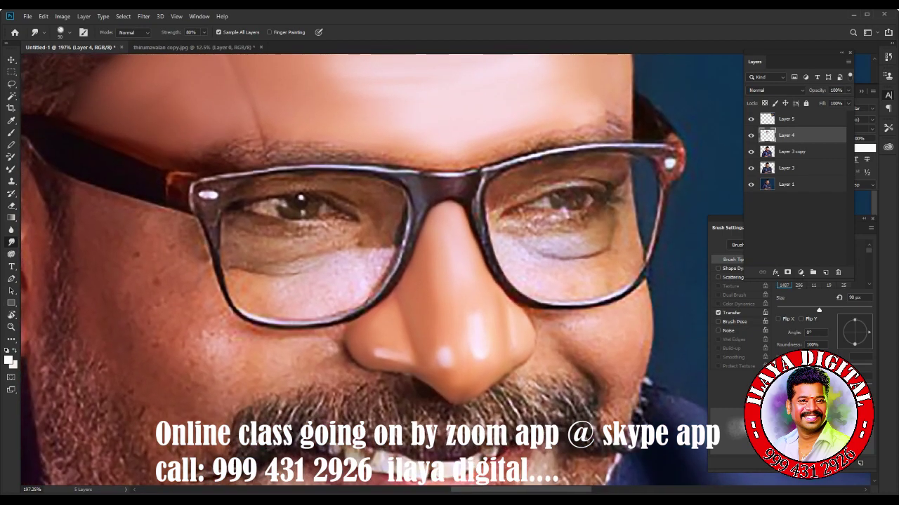
{"action": "scroll", "coordinate": [453, 183], "scroll_direction": "down", "scroll_amount": 3}
{"action": "scroll", "coordinate": [449, 280], "scroll_direction": "up", "scroll_amount": 3}
{"action": "scroll", "coordinate": [449, 281], "scroll_direction": "up", "scroll_amount": 1}
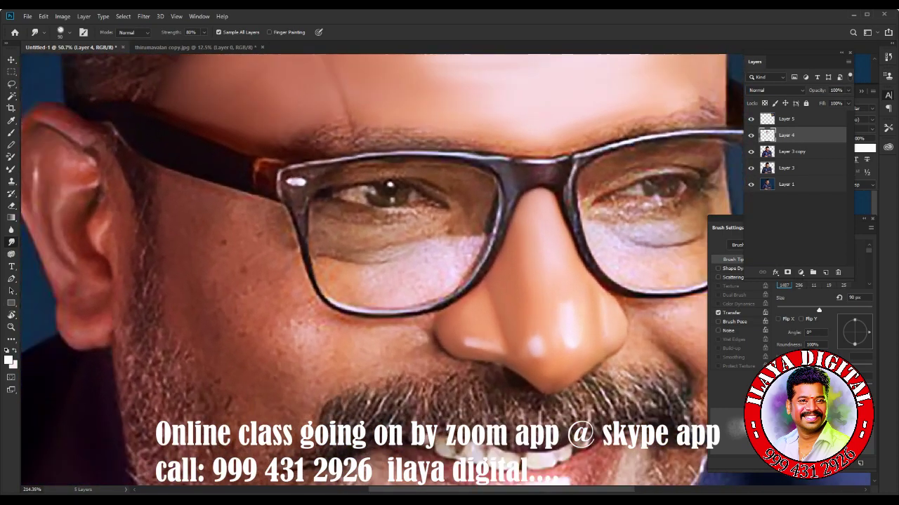
{"action": "scroll", "coordinate": [450, 281], "scroll_direction": "up", "scroll_amount": 1}
{"action": "key", "text": "bracketleft"}
{"action": "key", "text": "bracketleft"}
{"action": "key", "text": "bracketleft"}
{"action": "key", "text": "bracketleft"}
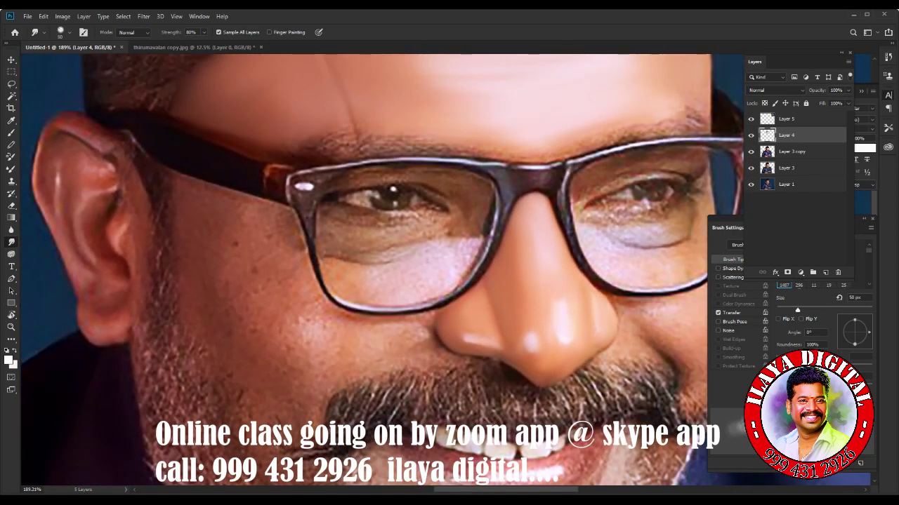
{"action": "key", "text": "bracketright"}
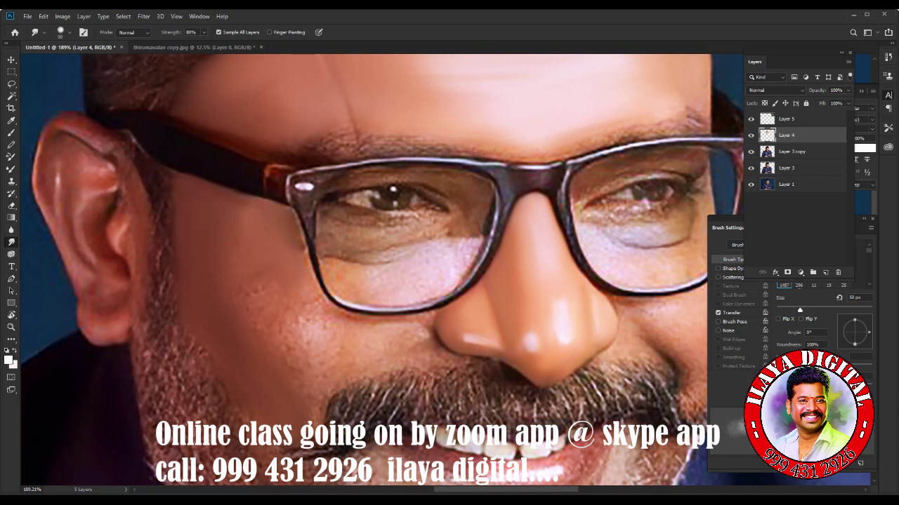
{"action": "key", "text": "bracketright"}
{"action": "key", "text": "bracketright"}
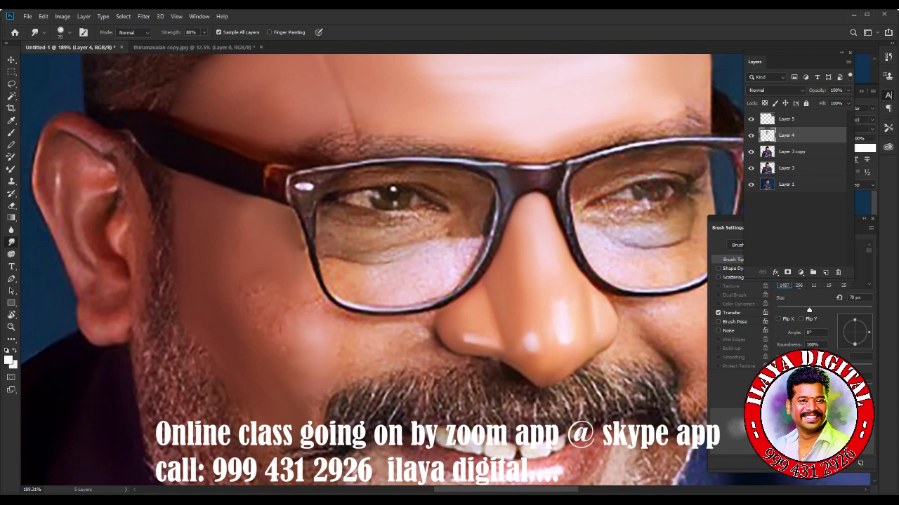
{"action": "key", "text": "bracketright"}
- Shrink the Smudge brush back down through 50 and 45 px to 40 px
{"action": "key", "text": "bracketleft"}
{"action": "key", "text": "bracketleft"}
{"action": "key", "text": "bracketleft"}
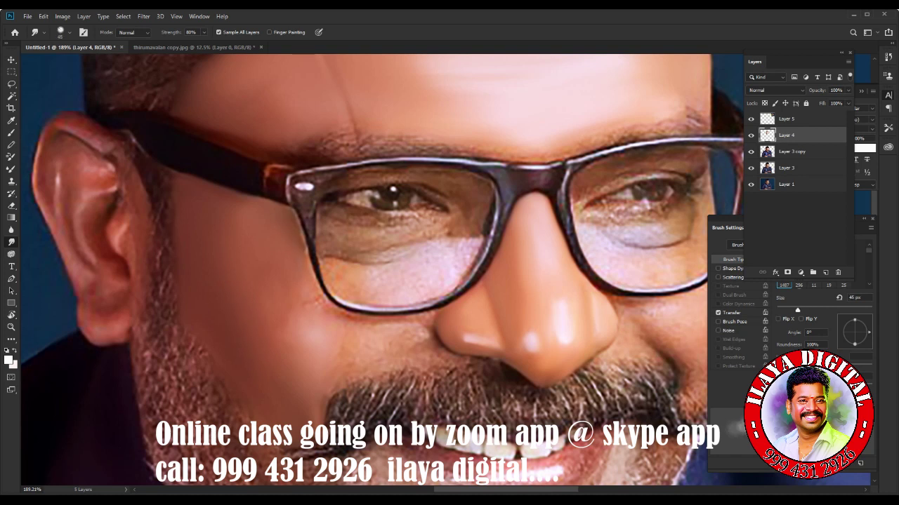
{"action": "key", "text": "bracketleft"}
{"action": "key", "text": "bracketright"}
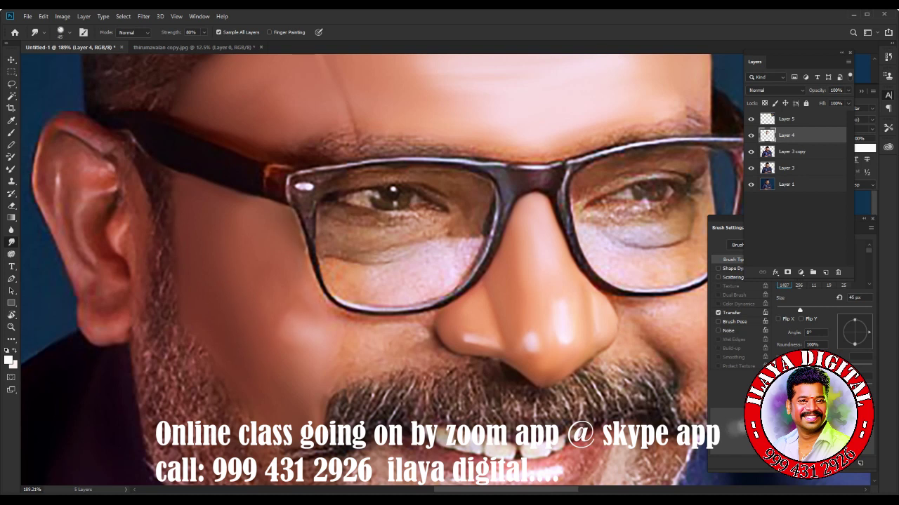
{"action": "key", "text": "bracketleft"}
{"action": "key", "text": "bracketleft"}
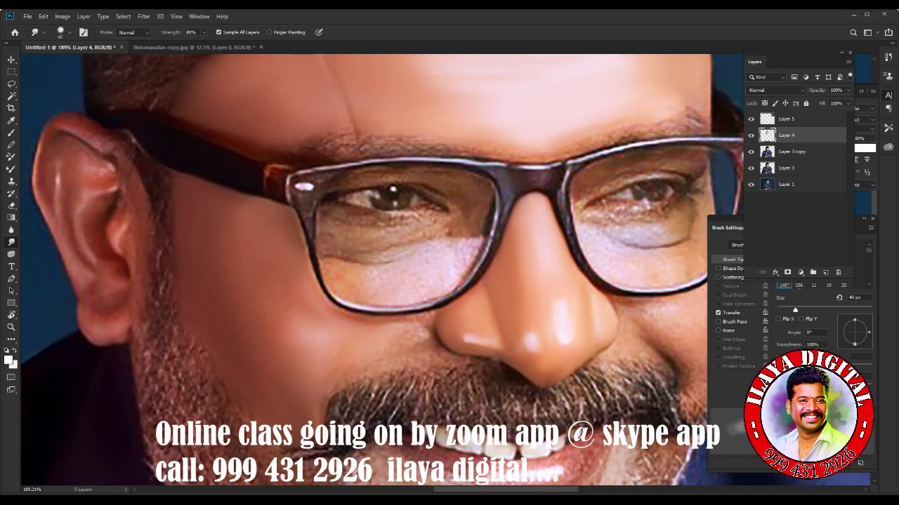
{"action": "key", "text": "bracketleft"}
{"action": "key", "text": "bracketleft"}
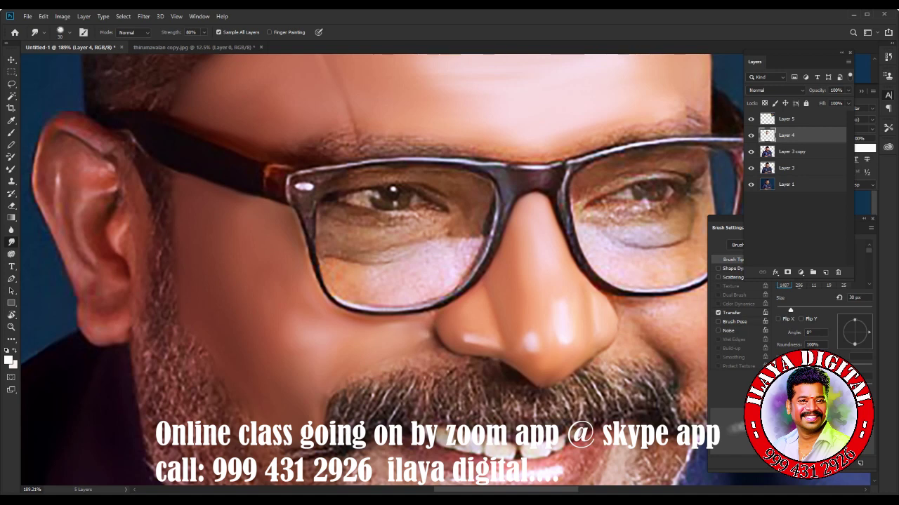
- At about 15 px, smudge a cheek spot and soften the beard-to-cheek edge
{"action": "scroll", "coordinate": [382, 271], "scroll_direction": "right", "scroll_amount": 5}
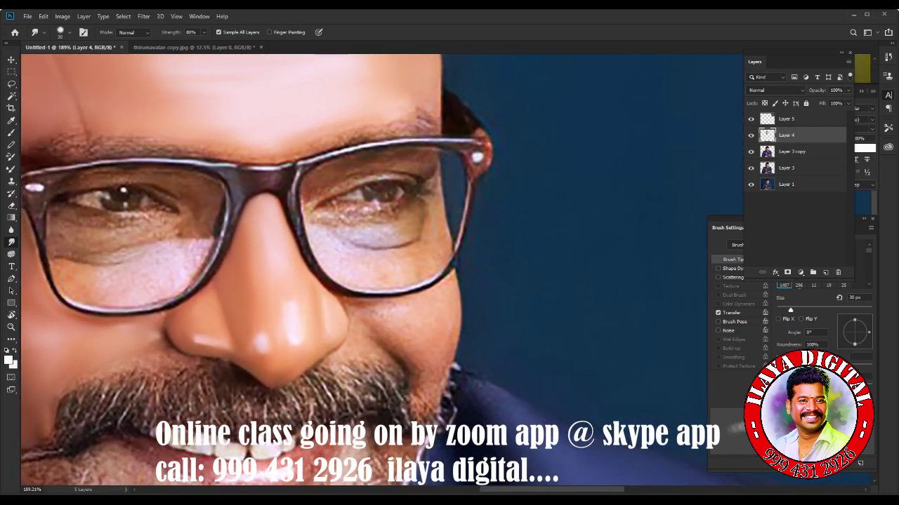
{"action": "scroll", "coordinate": [415, 421], "scroll_direction": "up", "scroll_amount": 5}
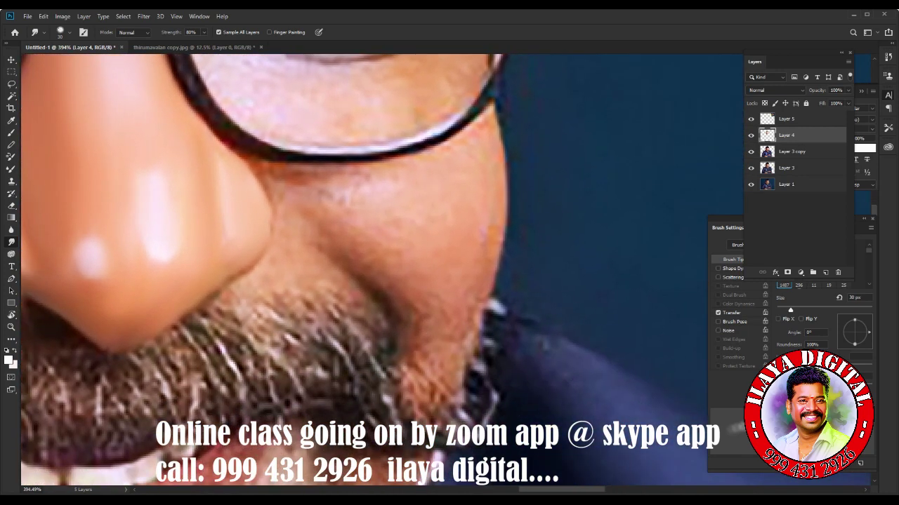
{"action": "key", "text": "bracketleft"}
{"action": "key", "text": "bracketleft"}
- At 9 px, smooth the nose's lower and right edges and beside the glasses
{"action": "key", "text": "bracketleft"}
{"action": "key", "text": "bracketleft"}
{"action": "key", "text": "bracketleft"}
{"action": "left_click_drag", "start_coordinate": [317, 242], "coordinate": [316, 243]}
{"action": "key", "text": "bracketright"}
{"action": "mouse_move", "coordinate": [300, 287]}
{"action": "left_mouse_down"}
{"action": "mouse_move", "coordinate": [300, 277]}
{"action": "mouse_move", "coordinate": [358, 281]}
{"action": "left_mouse_up"}
{"action": "key", "text": "bracketleft"}
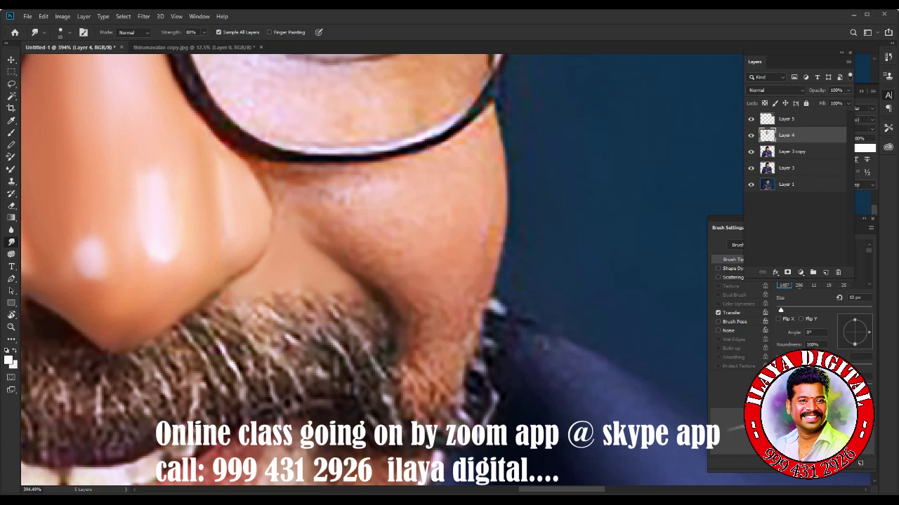
{"action": "left_click_drag", "start_coordinate": [249, 261], "coordinate": [254, 266]}
{"action": "left_click_drag", "start_coordinate": [263, 175], "coordinate": [274, 221]}
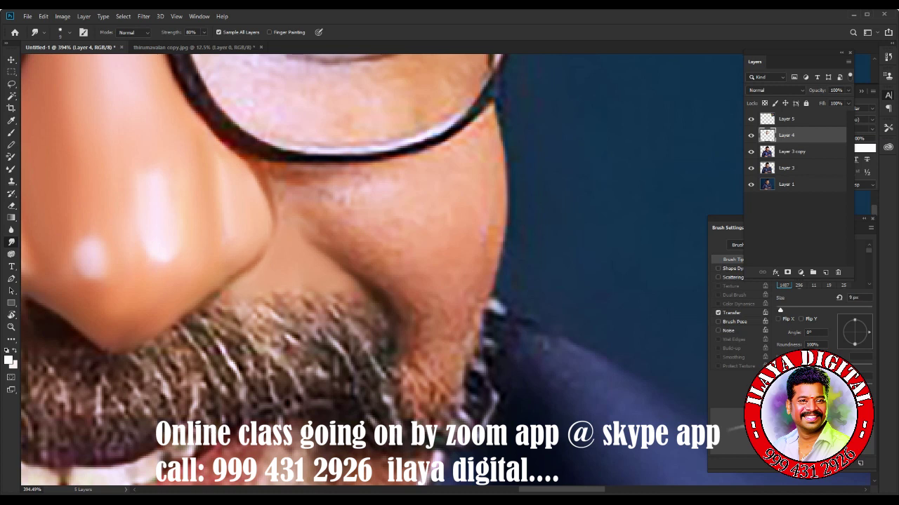
{"action": "mouse_move", "coordinate": [203, 120]}
{"action": "left_mouse_down"}
{"action": "mouse_move", "coordinate": [254, 169]}
{"action": "mouse_move", "coordinate": [272, 242]}
{"action": "left_mouse_up"}
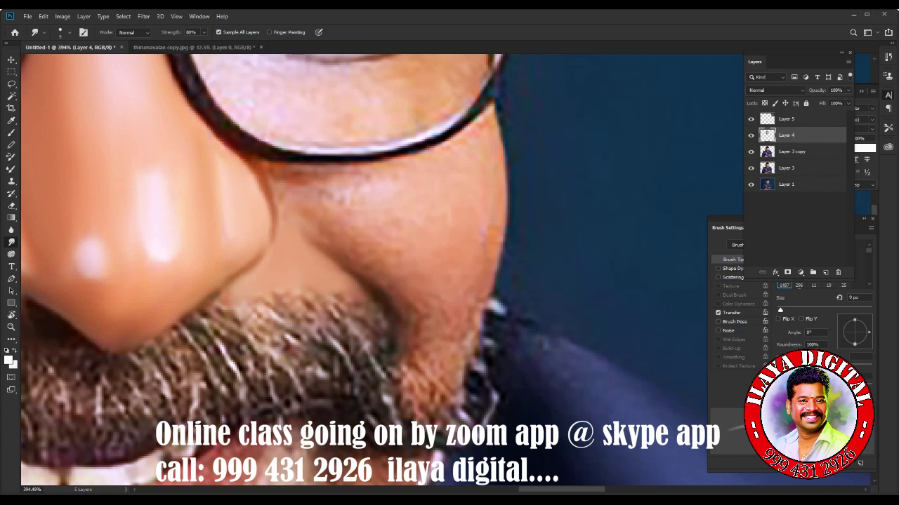
- At 20–35 px, soften the cheek crease beside the nose and the jaw edge
{"action": "key", "text": "bracketright"}
{"action": "key", "text": "bracketright"}
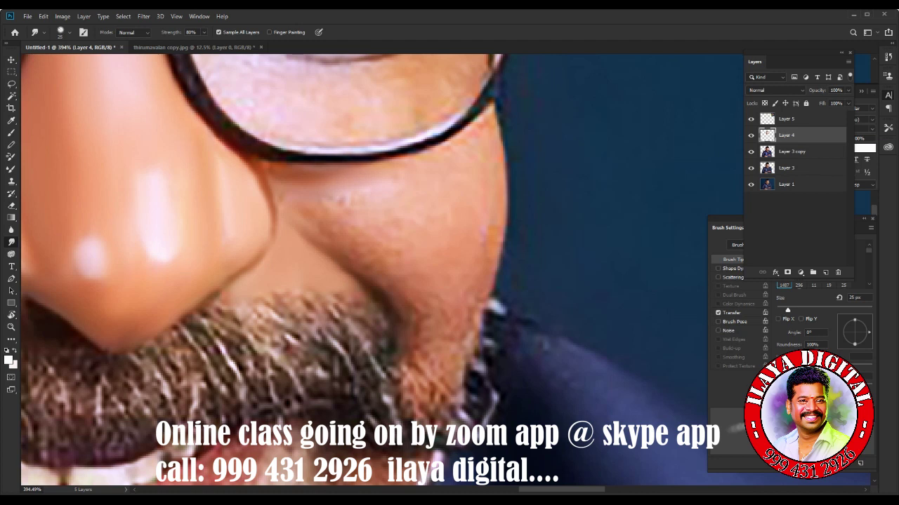
{"action": "left_click_drag", "start_coordinate": [346, 245], "coordinate": [299, 221]}
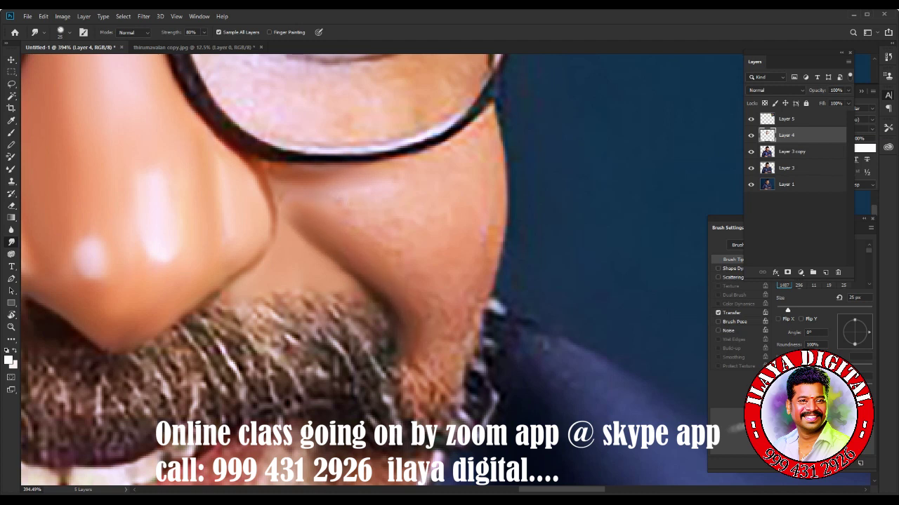
{"action": "key", "text": "bracketright"}
{"action": "key", "text": "bracketright"}
{"action": "left_click_drag", "start_coordinate": [485, 210], "coordinate": [437, 328]}
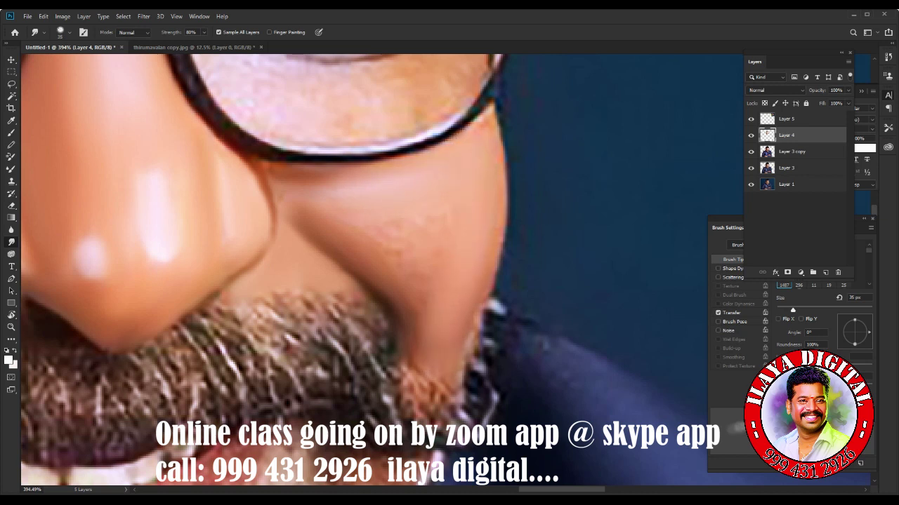
{"action": "left_click_drag", "start_coordinate": [425, 372], "coordinate": [432, 393]}
{"action": "left_click_drag", "start_coordinate": [397, 245], "coordinate": [404, 298]}
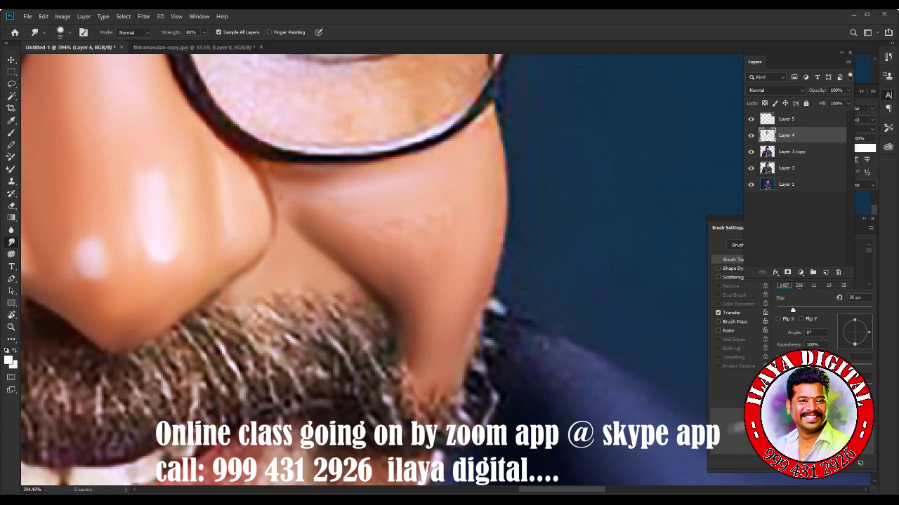
{"action": "left_click_drag", "start_coordinate": [299, 242], "coordinate": [288, 208]}
- Blend the crease under the glasses, the cheek by the beard, and the collar edge
{"action": "key", "text": "bracketleft"}
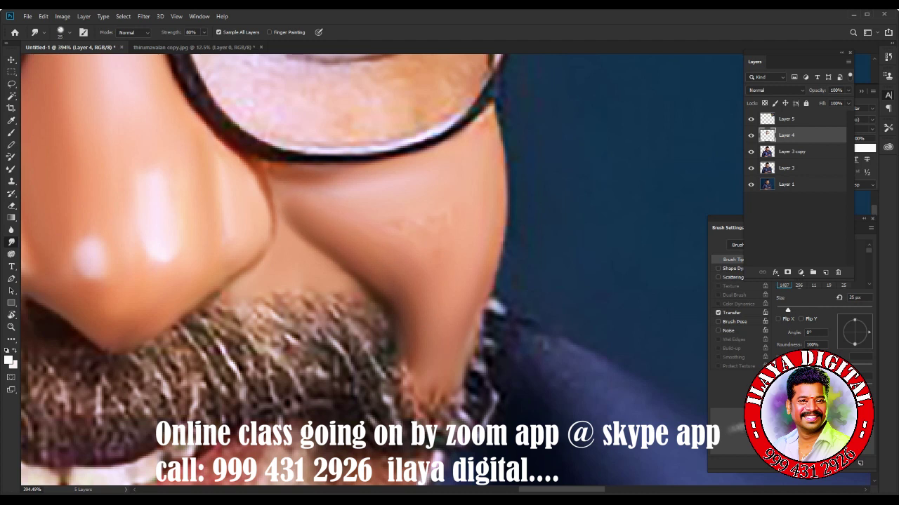
{"action": "left_click_drag", "start_coordinate": [261, 165], "coordinate": [306, 167]}
{"action": "key", "text": "bracketright"}
{"action": "key", "text": "bracketright"}
{"action": "key", "text": "bracketright"}
{"action": "key", "text": "bracketright"}
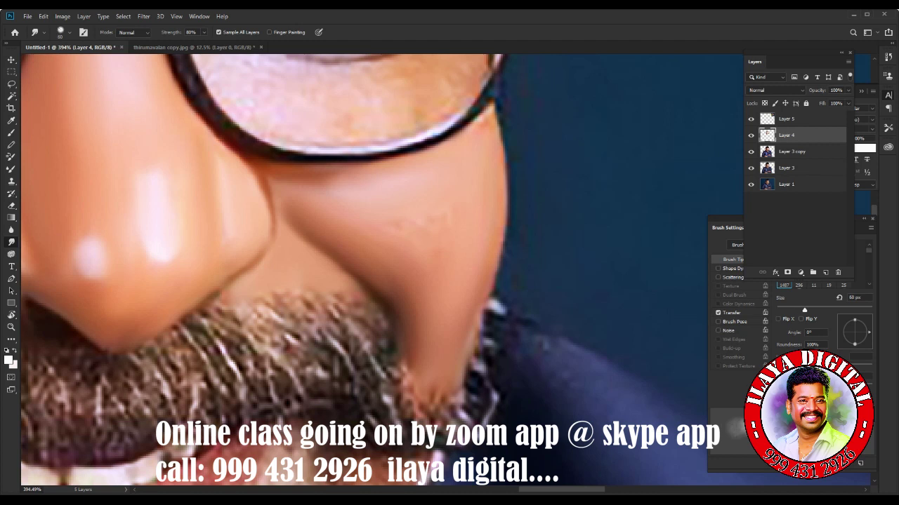
{"action": "key", "text": "bracketright"}
{"action": "mouse_move", "coordinate": [408, 250]}
{"action": "left_mouse_down"}
{"action": "mouse_move", "coordinate": [370, 284]}
{"action": "mouse_move", "coordinate": [387, 309]}
{"action": "left_mouse_up"}
{"action": "key", "text": "bracketleft"}
{"action": "key", "text": "bracketleft"}
{"action": "key", "text": "bracketleft"}
{"action": "key", "text": "bracketleft"}
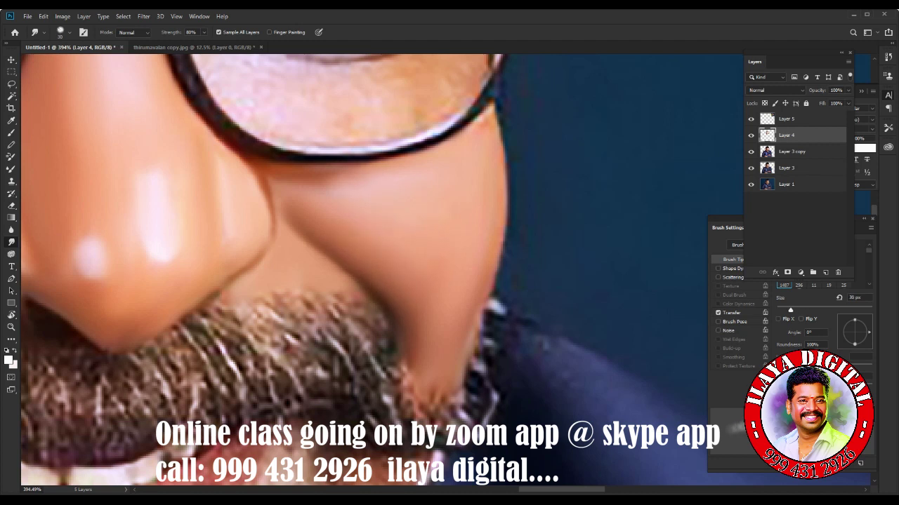
{"action": "left_click_drag", "start_coordinate": [449, 303], "coordinate": [466, 326]}
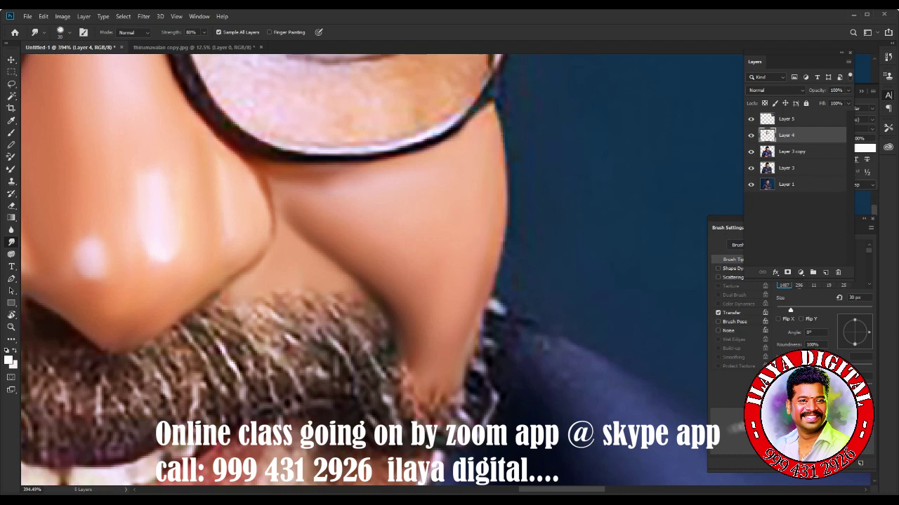
{"action": "scroll", "coordinate": [379, 281], "scroll_direction": "down", "scroll_amount": 5}
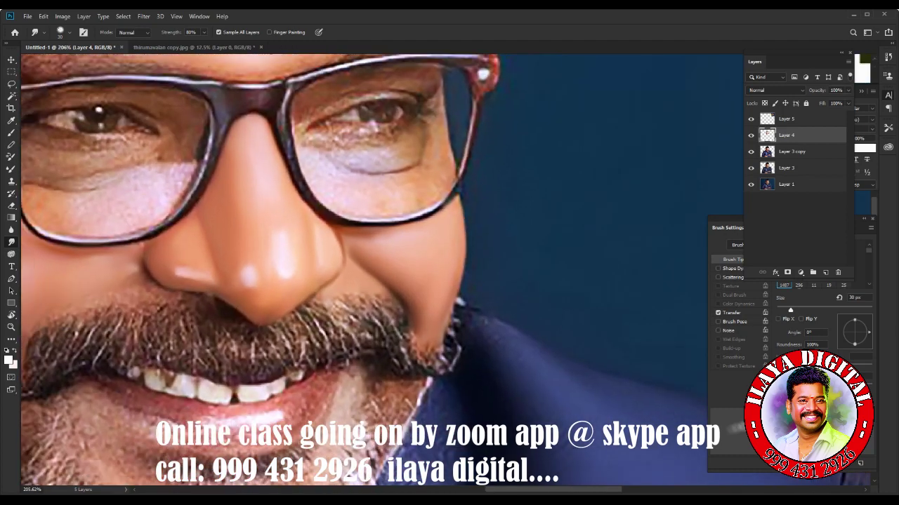
{"action": "scroll", "coordinate": [379, 281], "scroll_direction": "up", "scroll_amount": 2}
{"action": "scroll", "coordinate": [632, 239], "scroll_direction": "up", "scroll_amount": 5}
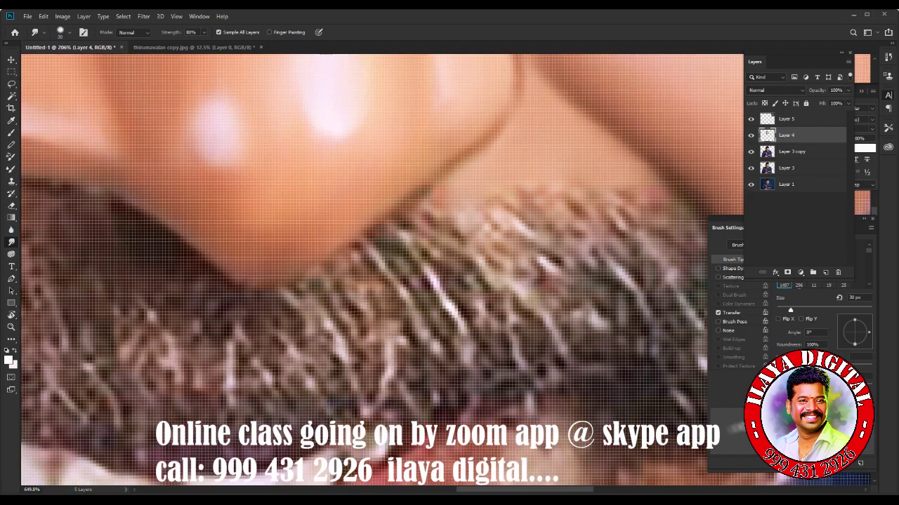
{"action": "scroll", "coordinate": [631, 239], "scroll_direction": "down", "scroll_amount": 3}
{"action": "scroll", "coordinate": [632, 239], "scroll_direction": "up", "scroll_amount": 1}
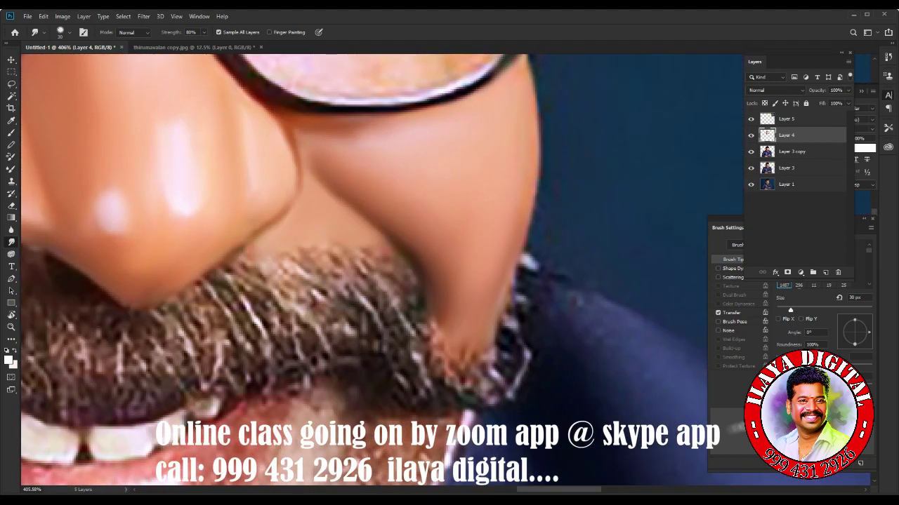
- At 10 px, smear the mustache hairs upward into smooth strands
{"action": "key", "text": "bracketleft"}
- Streak the left and right parts of the mustache upward at 15 and 10 px
{"action": "key", "text": "bracketleft"}
{"action": "left_click_drag", "start_coordinate": [320, 272], "coordinate": [306, 256]}
{"action": "left_click_drag", "start_coordinate": [344, 288], "coordinate": [329, 259]}
{"action": "mouse_move", "coordinate": [364, 299]}
{"action": "left_mouse_down"}
{"action": "mouse_move", "coordinate": [349, 258]}
{"action": "mouse_move", "coordinate": [372, 261]}
{"action": "left_mouse_up"}
{"action": "mouse_move", "coordinate": [397, 302]}
{"action": "left_mouse_down"}
{"action": "mouse_move", "coordinate": [383, 259]}
{"action": "mouse_move", "coordinate": [397, 248]}
{"action": "left_mouse_up"}
{"action": "key", "text": "bracketright"}
{"action": "mouse_move", "coordinate": [246, 319]}
{"action": "left_mouse_down"}
{"action": "mouse_move", "coordinate": [236, 277]}
{"action": "mouse_move", "coordinate": [246, 267]}
{"action": "left_mouse_up"}
{"action": "left_click_drag", "start_coordinate": [277, 313], "coordinate": [263, 263]}
{"action": "mouse_move", "coordinate": [306, 305]}
{"action": "left_mouse_down"}
{"action": "mouse_move", "coordinate": [288, 265]}
{"action": "mouse_move", "coordinate": [306, 255]}
{"action": "left_mouse_up"}
{"action": "key", "text": "bracketleft"}
{"action": "mouse_move", "coordinate": [344, 350]}
{"action": "left_mouse_down"}
{"action": "mouse_move", "coordinate": [329, 307]}
{"action": "mouse_move", "coordinate": [344, 299]}
{"action": "left_mouse_up"}
{"action": "mouse_move", "coordinate": [375, 356]}
{"action": "left_mouse_down"}
{"action": "mouse_move", "coordinate": [362, 296]}
{"action": "mouse_move", "coordinate": [369, 291]}
{"action": "left_mouse_up"}
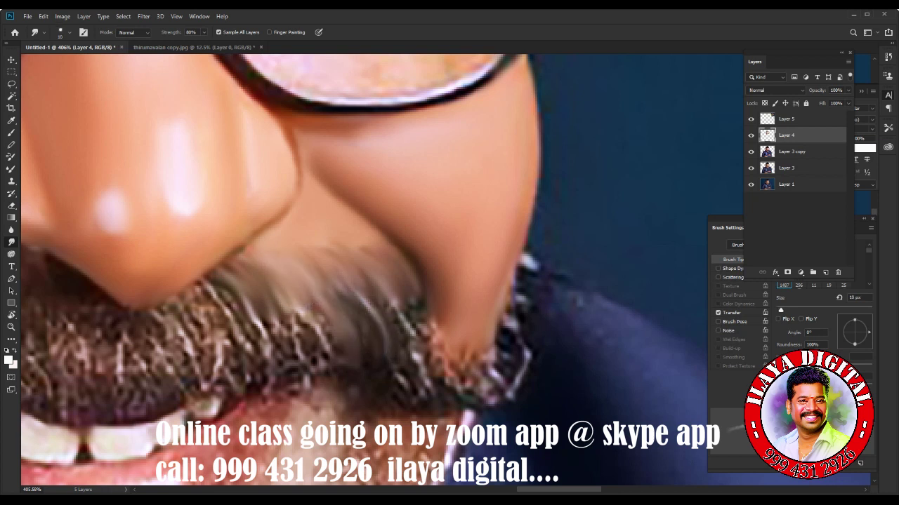
{"action": "mouse_move", "coordinate": [407, 361]}
{"action": "left_mouse_down"}
{"action": "mouse_move", "coordinate": [393, 302]}
{"action": "mouse_move", "coordinate": [421, 300]}
{"action": "left_mouse_up"}
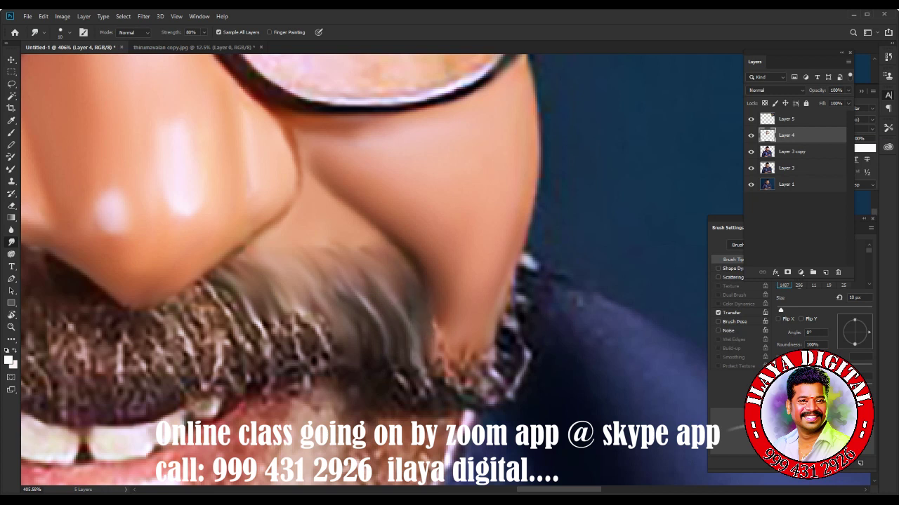
- Streak the middle, lower and left mustache strands upward into smooth streaks
{"action": "left_click_drag", "start_coordinate": [355, 330], "coordinate": [337, 286]}
{"action": "left_click_drag", "start_coordinate": [264, 348], "coordinate": [242, 296]}
{"action": "left_click_drag", "start_coordinate": [275, 372], "coordinate": [261, 317]}
{"action": "left_click_drag", "start_coordinate": [280, 357], "coordinate": [275, 313]}
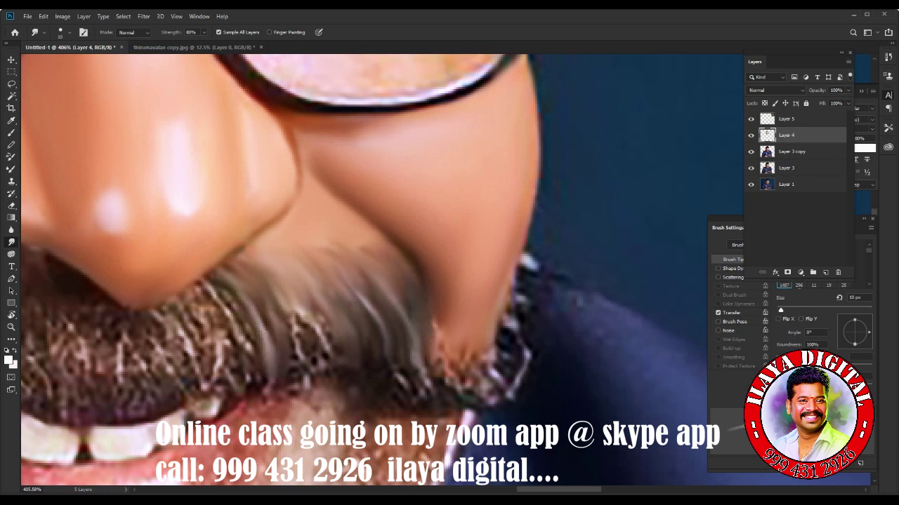
{"action": "mouse_move", "coordinate": [292, 374]}
{"action": "left_mouse_down"}
{"action": "mouse_move", "coordinate": [285, 309]}
{"action": "mouse_move", "coordinate": [300, 307]}
{"action": "left_mouse_up"}
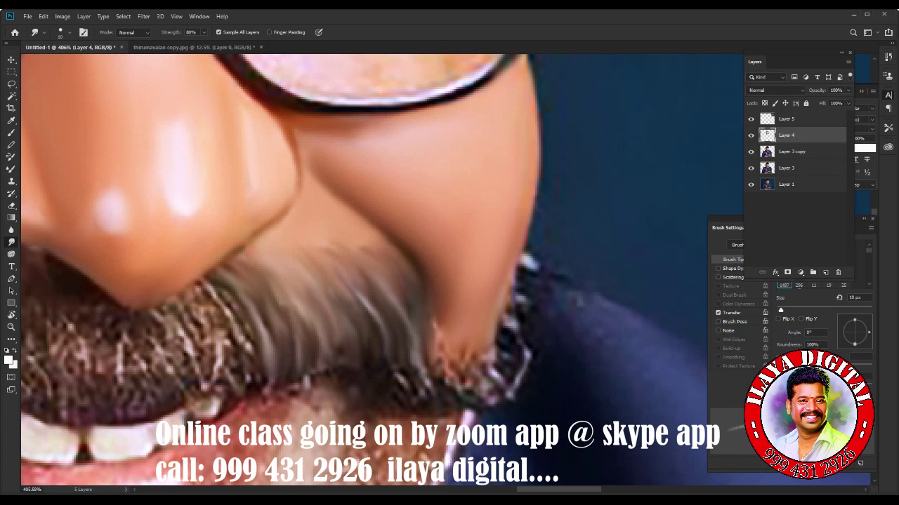
{"action": "left_click_drag", "start_coordinate": [196, 323], "coordinate": [187, 309]}
{"action": "mouse_move", "coordinate": [210, 362]}
{"action": "left_mouse_down"}
{"action": "mouse_move", "coordinate": [194, 320]}
{"action": "mouse_move", "coordinate": [204, 288]}
{"action": "left_mouse_up"}
{"action": "left_click_drag", "start_coordinate": [243, 365], "coordinate": [223, 305]}
{"action": "left_click_drag", "start_coordinate": [253, 386], "coordinate": [246, 324]}
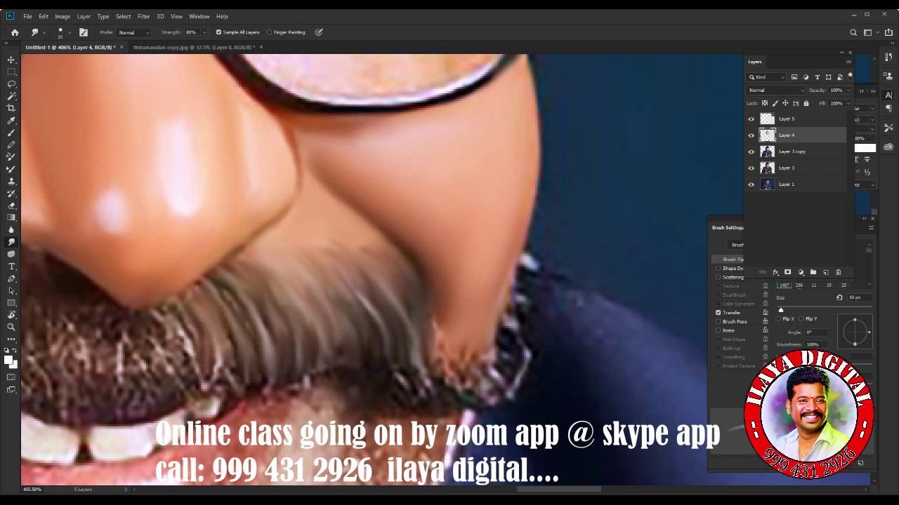
{"action": "mouse_move", "coordinate": [219, 377]}
{"action": "left_mouse_down"}
{"action": "mouse_move", "coordinate": [216, 354]}
{"action": "mouse_move", "coordinate": [214, 361]}
{"action": "left_mouse_up"}
- At 15 px, shape the mustache's right end into a curled tip without white specks
{"action": "key", "text": "bracketright"}
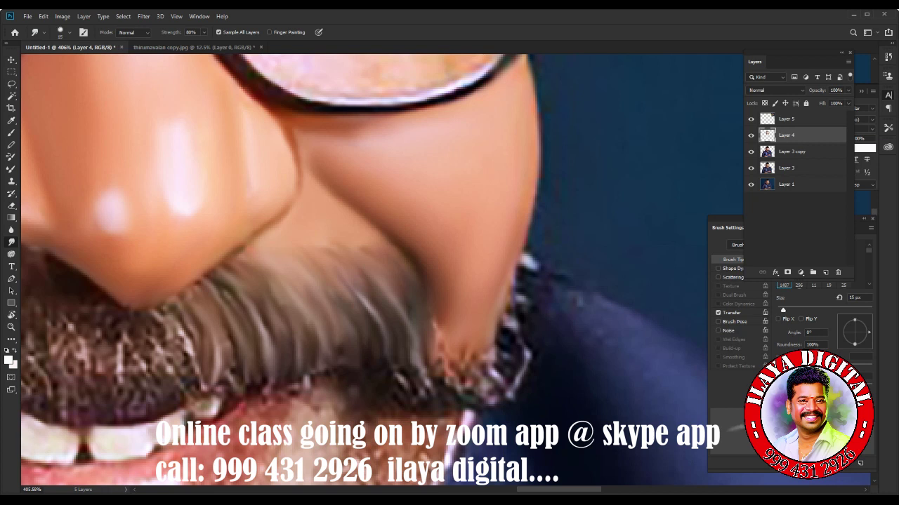
{"action": "mouse_move", "coordinate": [407, 365]}
{"action": "left_mouse_down"}
{"action": "mouse_move", "coordinate": [405, 299]}
{"action": "mouse_move", "coordinate": [429, 320]}
{"action": "left_mouse_up"}
{"action": "left_click_drag", "start_coordinate": [437, 371], "coordinate": [439, 325]}
{"action": "mouse_move", "coordinate": [463, 390]}
{"action": "left_mouse_down"}
{"action": "mouse_move", "coordinate": [439, 333]}
{"action": "mouse_move", "coordinate": [420, 372]}
{"action": "mouse_move", "coordinate": [426, 365]}
{"action": "left_mouse_up"}
{"action": "mouse_move", "coordinate": [421, 406]}
{"action": "left_mouse_down"}
{"action": "mouse_move", "coordinate": [391, 372]}
{"action": "mouse_move", "coordinate": [478, 393]}
{"action": "mouse_move", "coordinate": [509, 364]}
{"action": "mouse_move", "coordinate": [505, 372]}
{"action": "mouse_move", "coordinate": [456, 361]}
{"action": "mouse_move", "coordinate": [465, 346]}
{"action": "mouse_move", "coordinate": [435, 330]}
{"action": "left_mouse_up"}
{"action": "left_click_drag", "start_coordinate": [491, 366], "coordinate": [460, 372]}
- At 10 px, refine the upper and right-side mustache strands
{"action": "key", "text": "bracketleft"}
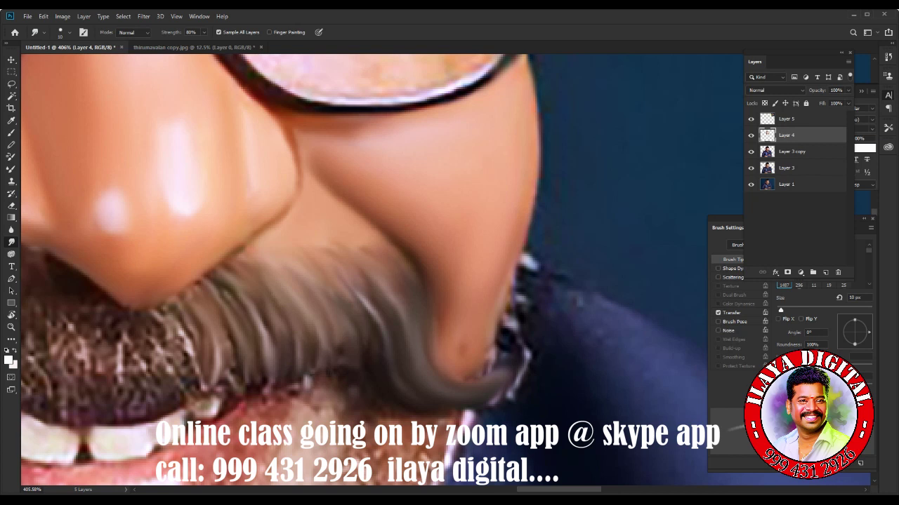
{"action": "left_click_drag", "start_coordinate": [323, 376], "coordinate": [337, 344]}
{"action": "left_click_drag", "start_coordinate": [358, 309], "coordinate": [333, 282]}
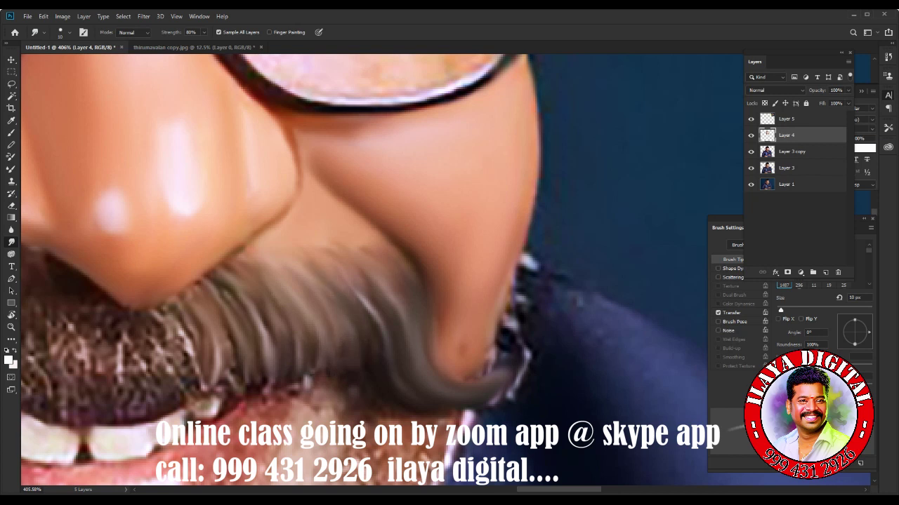
{"action": "left_click_drag", "start_coordinate": [368, 312], "coordinate": [348, 271]}
{"action": "left_click_drag", "start_coordinate": [407, 291], "coordinate": [372, 249]}
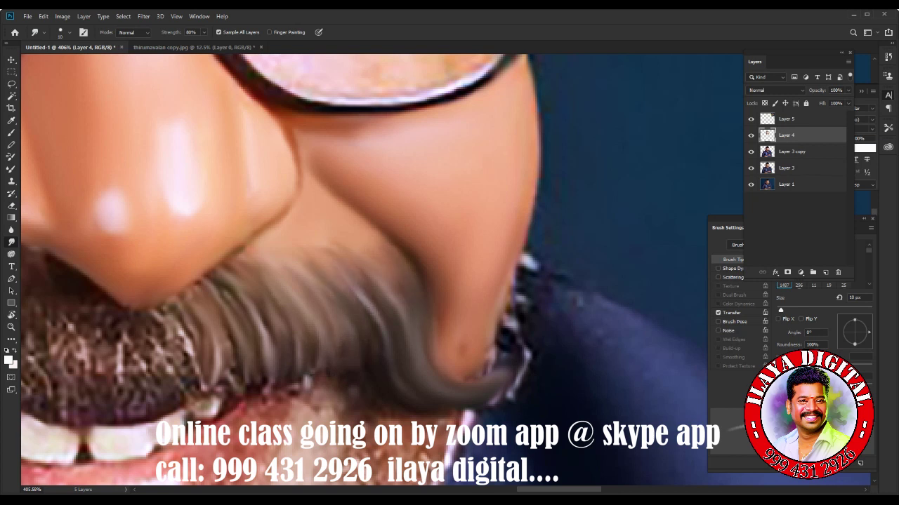
- Streak the far-left mustache strands upward, then pan to the teeth and lips
{"action": "left_click_drag", "start_coordinate": [231, 379], "coordinate": [233, 330]}
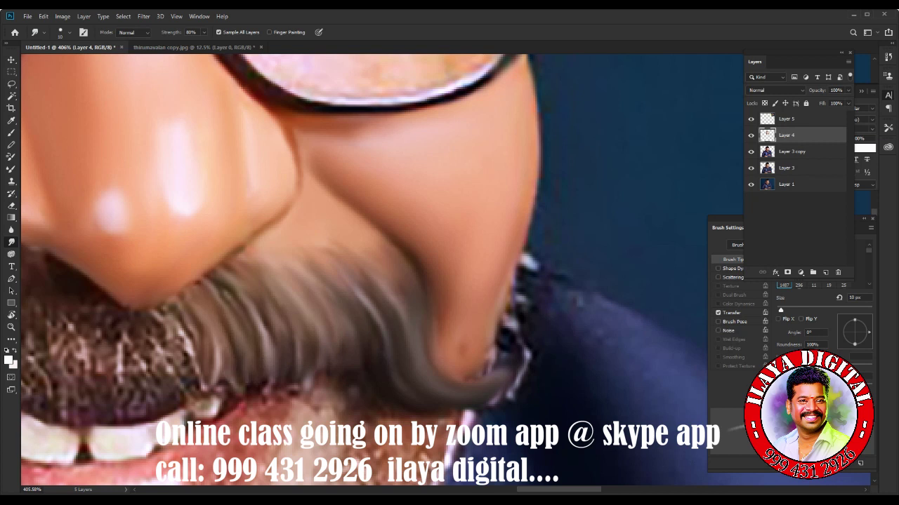
{"action": "left_click_drag", "start_coordinate": [228, 299], "coordinate": [221, 281]}
{"action": "mouse_move", "coordinate": [191, 349]}
{"action": "left_mouse_down"}
{"action": "mouse_move", "coordinate": [190, 321]}
{"action": "mouse_move", "coordinate": [159, 314]}
{"action": "left_mouse_up"}
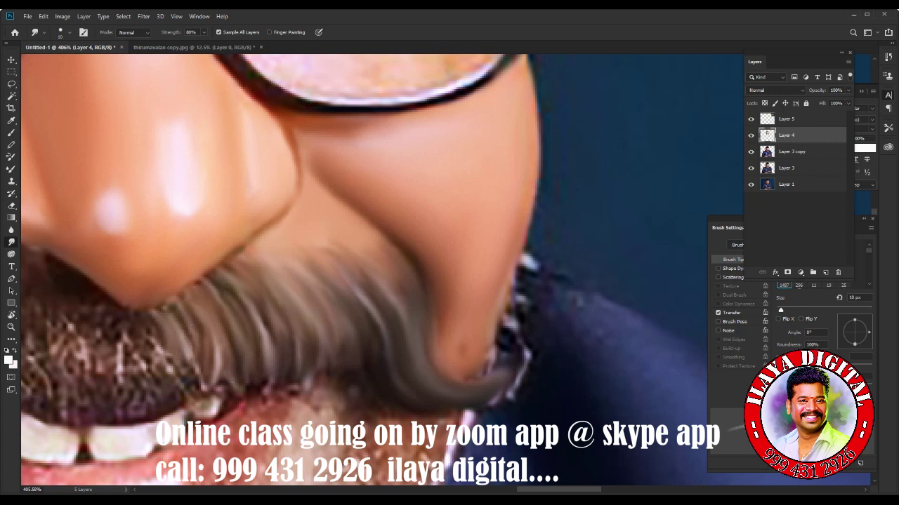
{"action": "mouse_move", "coordinate": [160, 370]}
{"action": "left_mouse_down"}
{"action": "mouse_move", "coordinate": [153, 330]}
{"action": "mouse_move", "coordinate": [136, 336]}
{"action": "mouse_move", "coordinate": [141, 349]}
{"action": "mouse_move", "coordinate": [166, 334]}
{"action": "left_mouse_up"}
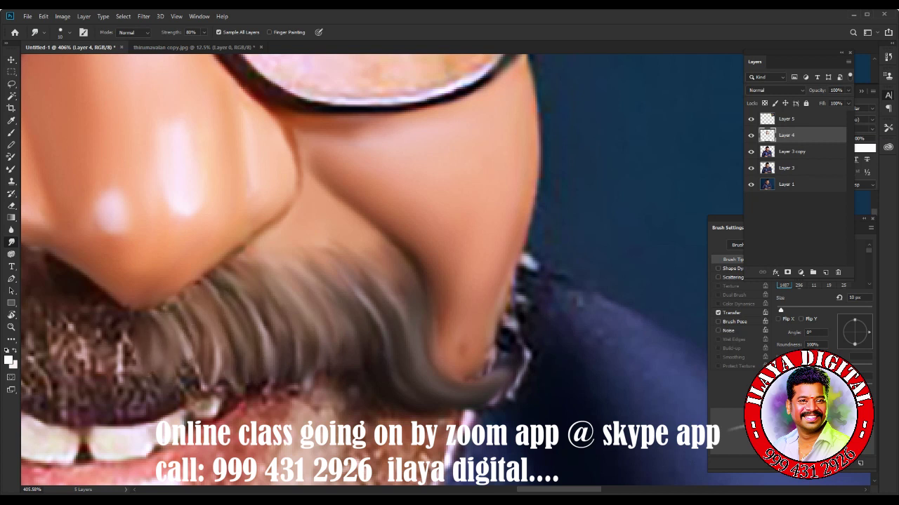
{"action": "left_click_drag", "start_coordinate": [183, 382], "coordinate": [187, 327]}
{"action": "left_click_drag", "start_coordinate": [194, 373], "coordinate": [170, 306]}
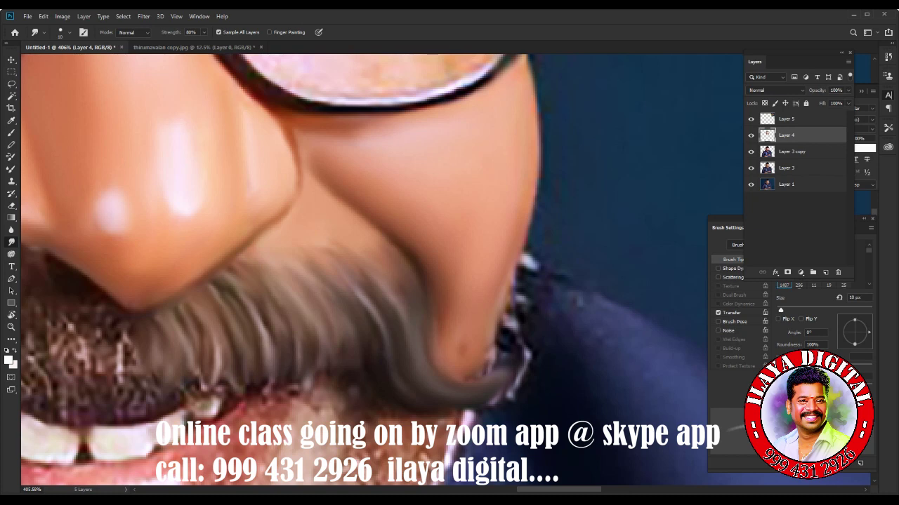
{"action": "left_click_drag", "start_coordinate": [168, 305], "coordinate": [407, 203]}
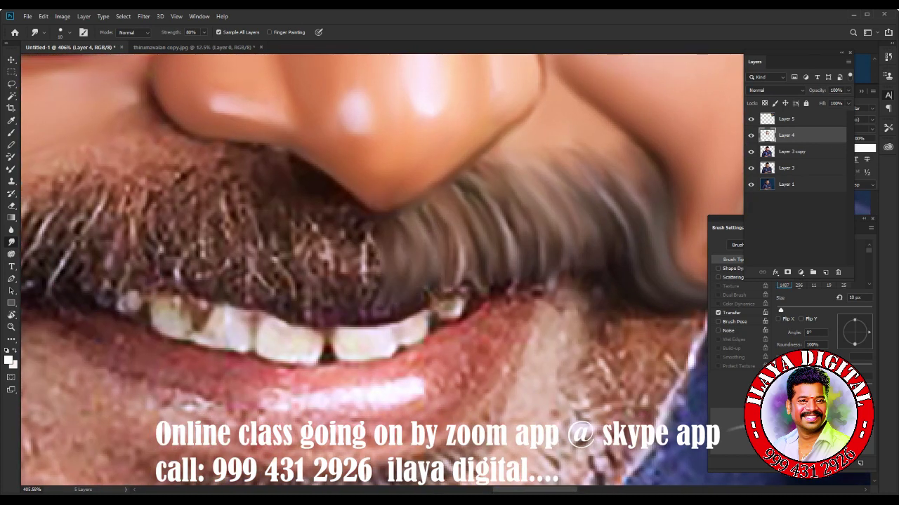
{"action": "scroll", "coordinate": [428, 309], "scroll_direction": "down", "scroll_amount": 5}
{"action": "scroll", "coordinate": [428, 309], "scroll_direction": "down", "scroll_amount": 1}
{"action": "scroll", "coordinate": [428, 309], "scroll_direction": "down", "scroll_amount": 1}
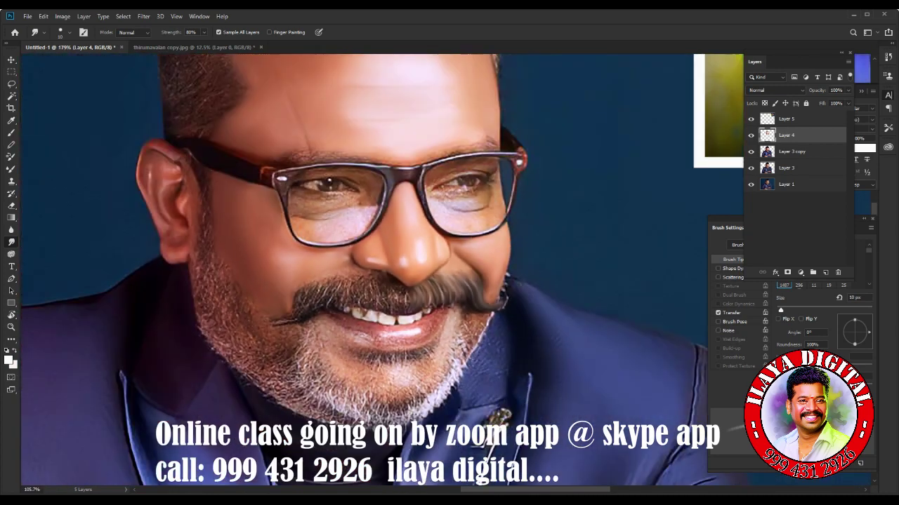
{"action": "scroll", "coordinate": [428, 309], "scroll_direction": "down", "scroll_amount": 1}
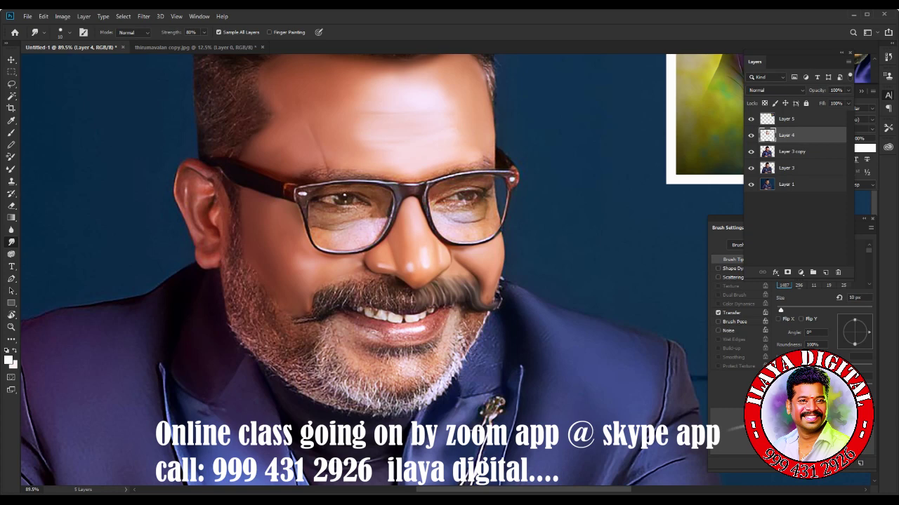
{"action": "scroll", "coordinate": [422, 281], "scroll_direction": "down", "scroll_amount": 2}
{"action": "scroll", "coordinate": [421, 281], "scroll_direction": "up", "scroll_amount": 1}
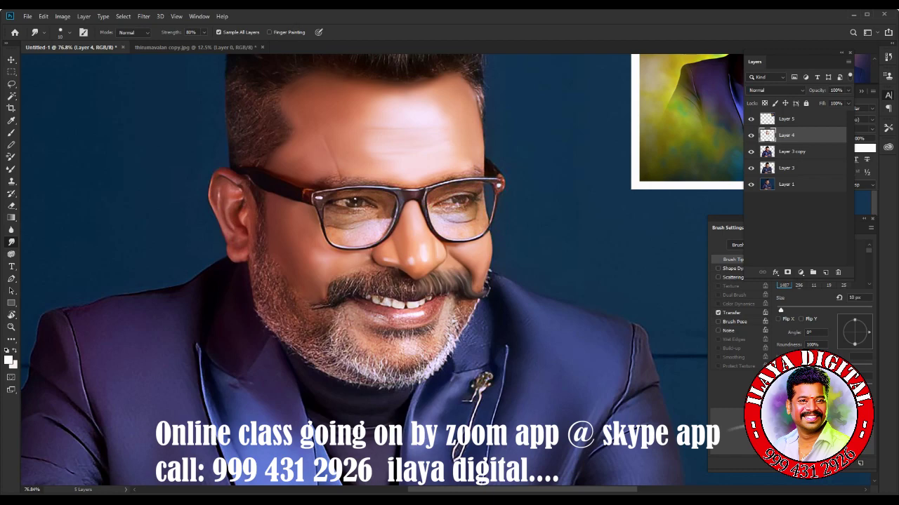
{"action": "scroll", "coordinate": [388, 217], "scroll_direction": "up", "scroll_amount": 3}
{"action": "scroll", "coordinate": [388, 217], "scroll_direction": "up", "scroll_amount": 1}
- Zoom in and, with a 30 px smudge brush, smooth the pink highlight in the lower lens
{"action": "scroll", "coordinate": [388, 217], "scroll_direction": "up", "scroll_amount": 1}
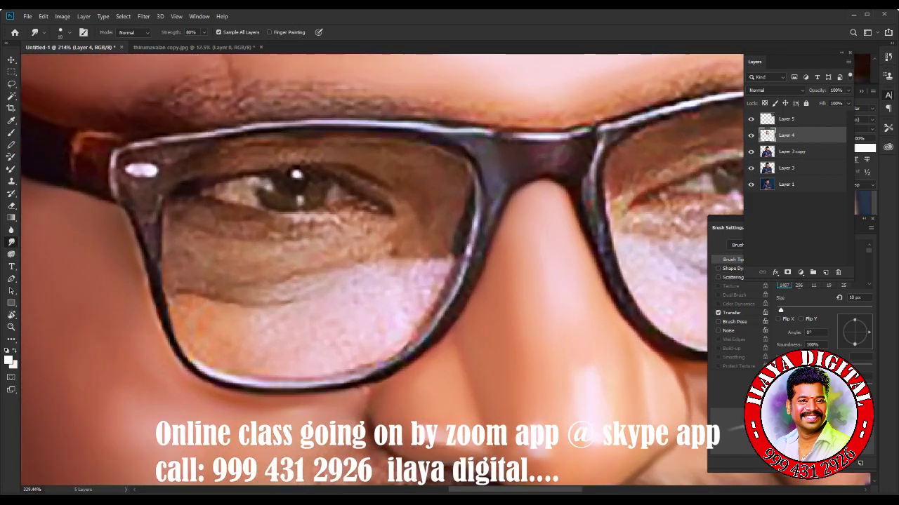
{"action": "scroll", "coordinate": [387, 217], "scroll_direction": "up", "scroll_amount": 2}
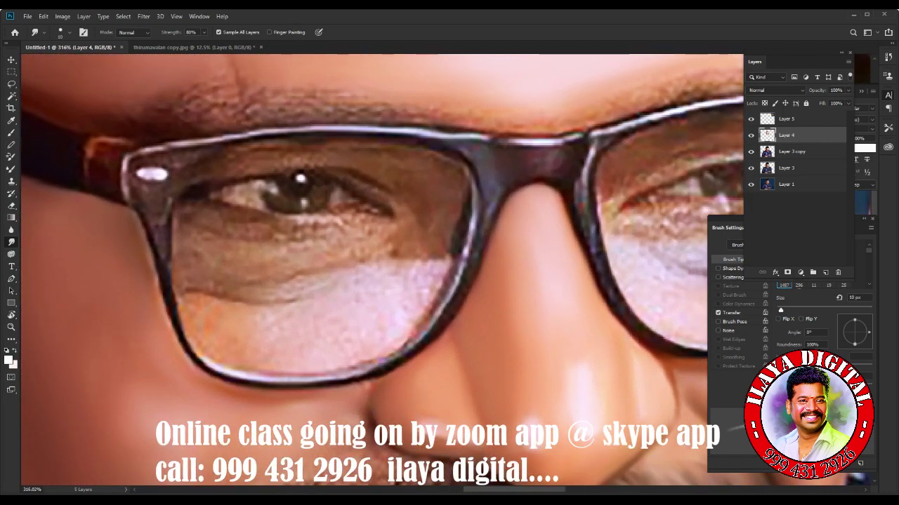
{"action": "key", "text": "bracketright"}
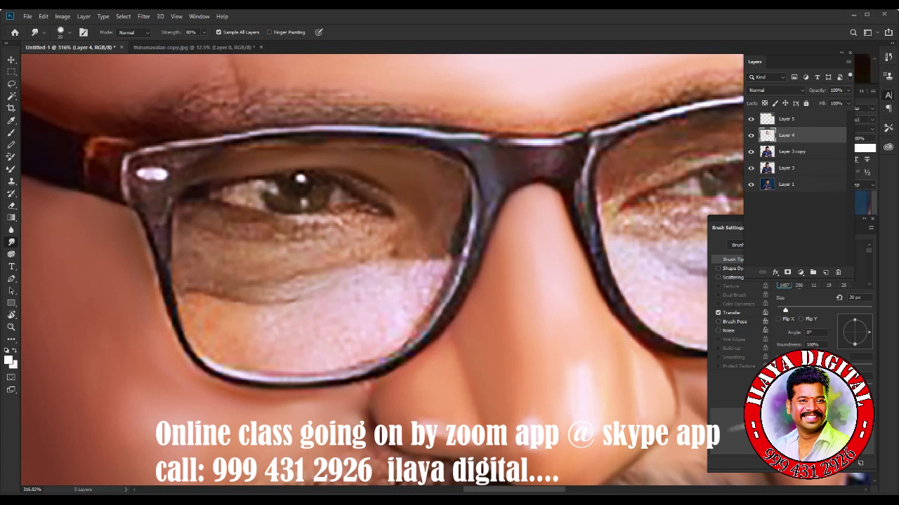
{"action": "key", "text": "bracketleft"}
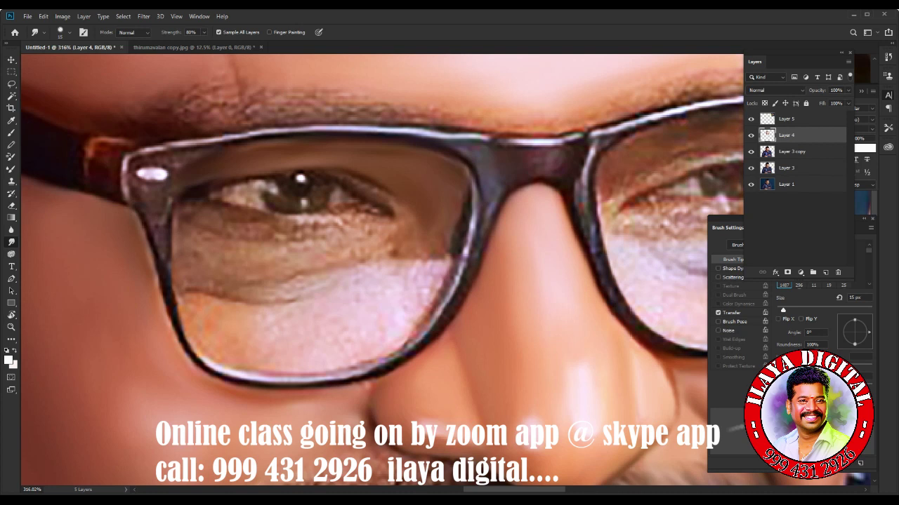
{"action": "key", "text": "bracketleft"}
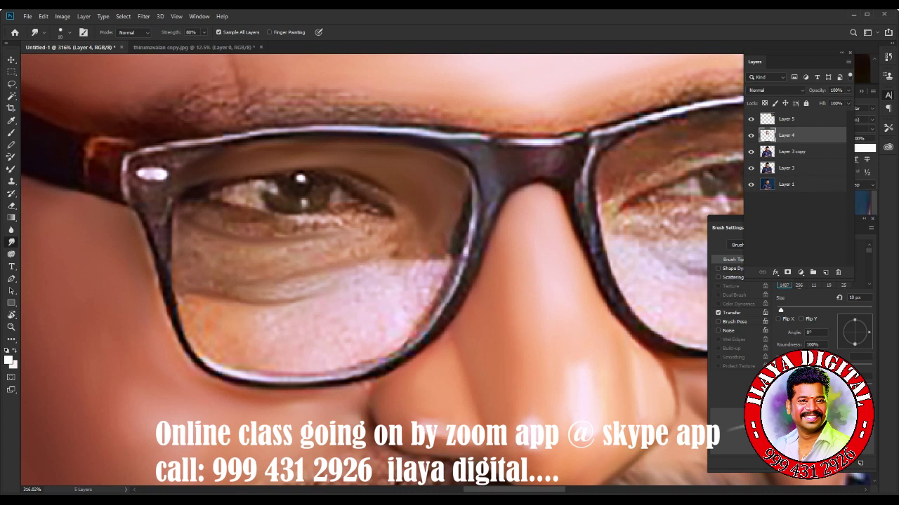
{"action": "key", "text": "bracketright"}
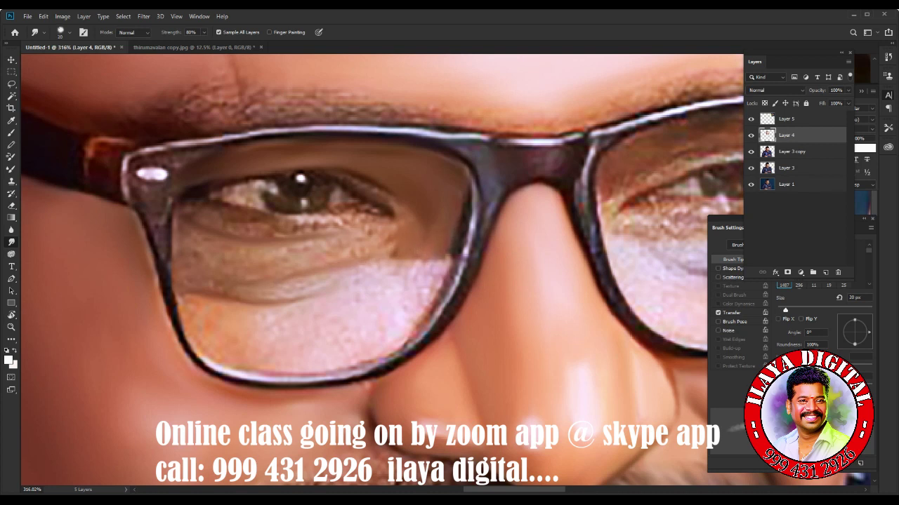
{"action": "key", "text": "bracketright"}
{"action": "mouse_move", "coordinate": [186, 330]}
{"action": "left_mouse_down"}
{"action": "mouse_move", "coordinate": [429, 281]}
{"action": "mouse_move", "coordinate": [390, 337]}
{"action": "mouse_move", "coordinate": [441, 258]}
{"action": "left_mouse_up"}
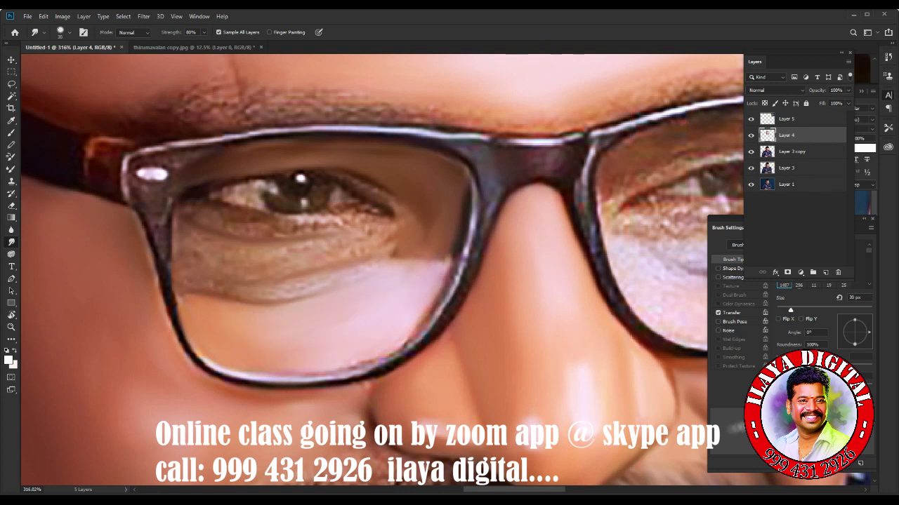
- Smooth the under-eye skin inside the lens at 25–15 px and deepen the crease beneath
{"action": "key", "text": "bracketleft"}
{"action": "left_click_drag", "start_coordinate": [242, 250], "coordinate": [358, 251]}
{"action": "key", "text": "bracketleft"}
{"action": "left_click_drag", "start_coordinate": [307, 265], "coordinate": [245, 278]}
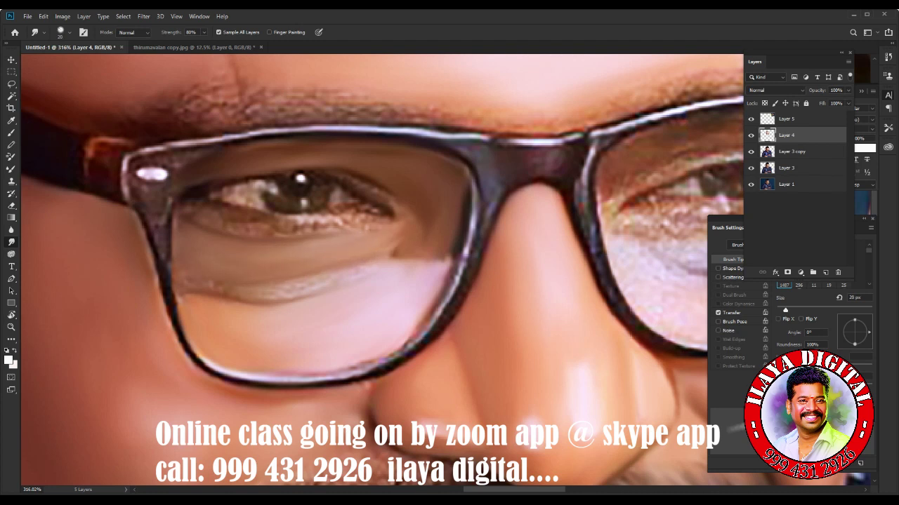
{"action": "key", "text": "bracketleft"}
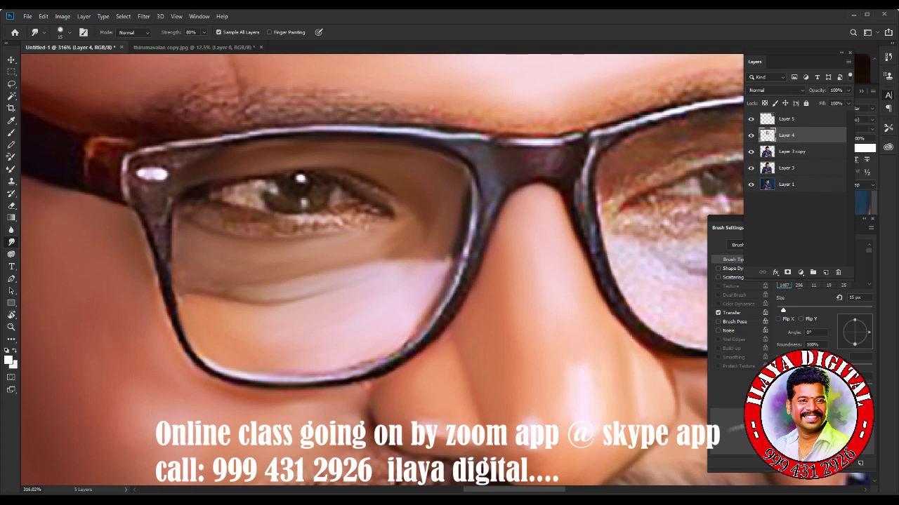
{"action": "mouse_move", "coordinate": [237, 295]}
{"action": "left_mouse_down"}
{"action": "mouse_move", "coordinate": [281, 306]}
{"action": "mouse_move", "coordinate": [332, 296]}
{"action": "left_mouse_up"}
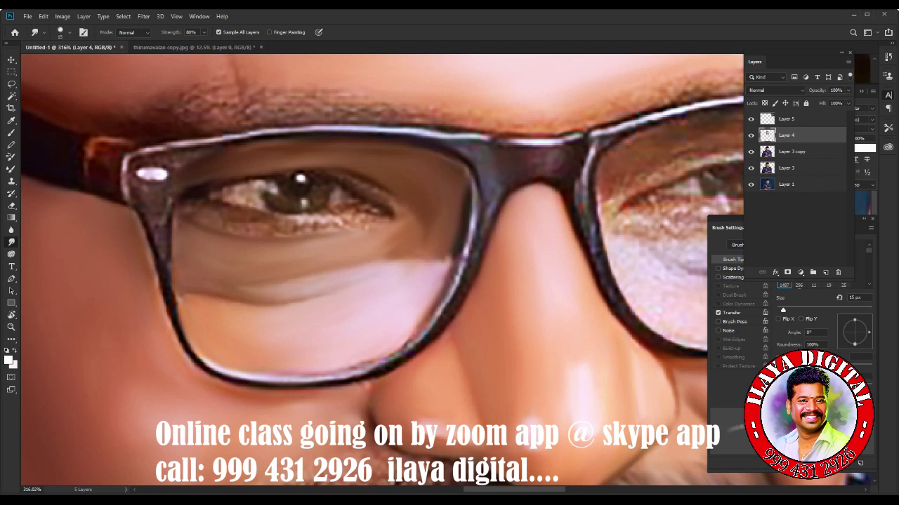
{"action": "left_click_drag", "start_coordinate": [174, 292], "coordinate": [187, 302]}
- Smooth the lower eyelid line and soften the iris edge at 10 px, then fit to screen
{"action": "left_click_drag", "start_coordinate": [191, 212], "coordinate": [377, 222]}
{"action": "key", "text": "bracketleft"}
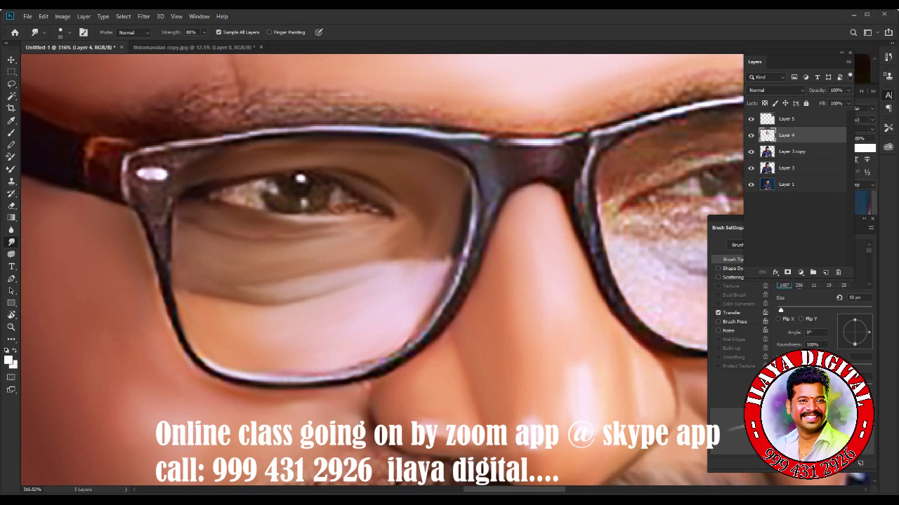
{"action": "mouse_move", "coordinate": [267, 195]}
{"action": "left_mouse_down"}
{"action": "mouse_move", "coordinate": [277, 185]}
{"action": "mouse_move", "coordinate": [267, 198]}
{"action": "mouse_move", "coordinate": [289, 198]}
{"action": "mouse_move", "coordinate": [265, 203]}
{"action": "mouse_move", "coordinate": [234, 194]}
{"action": "left_mouse_up"}
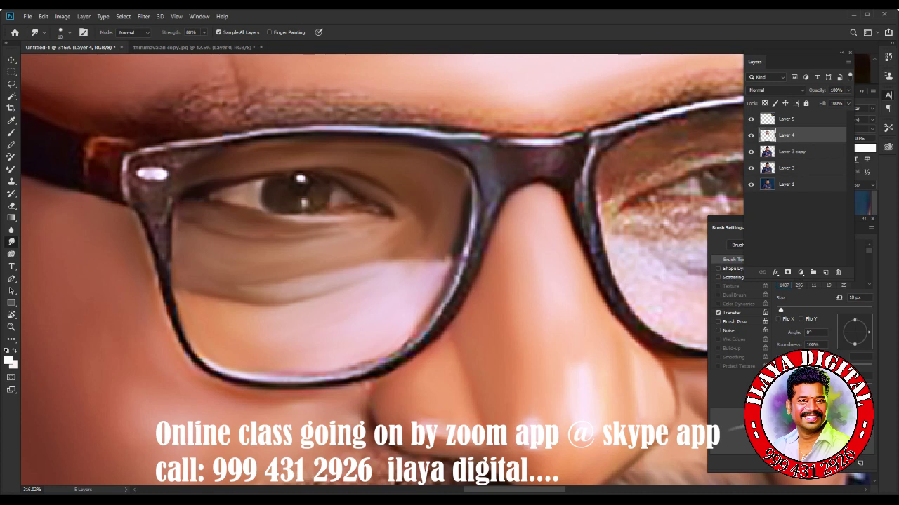
{"action": "key", "text": "ctrl+0"}
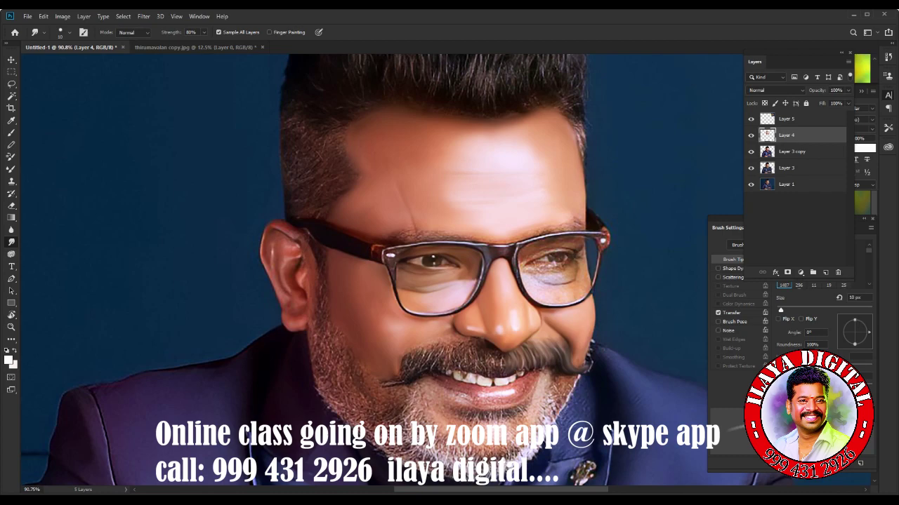
- At 15 px, streak the sideburn hair upward into the skin and blend its edge
{"action": "scroll", "coordinate": [449, 267], "scroll_direction": "up", "scroll_amount": 5}
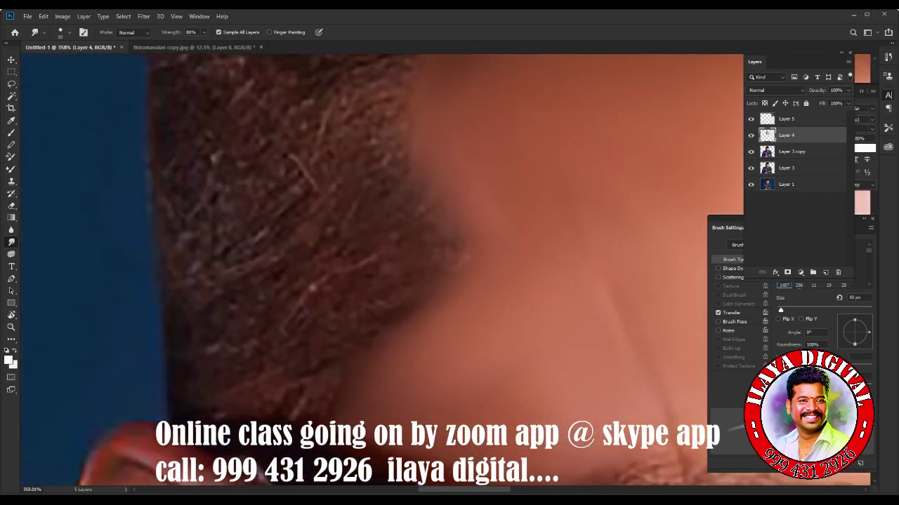
{"action": "scroll", "coordinate": [450, 266], "scroll_direction": "down", "scroll_amount": 1}
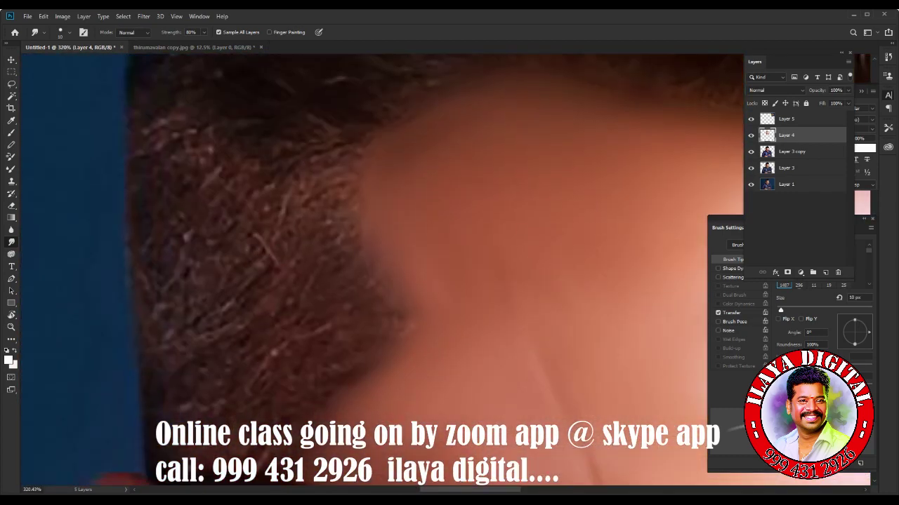
{"action": "key", "text": "bracketright"}
{"action": "key", "text": "bracketright"}
{"action": "left_click_drag", "start_coordinate": [260, 239], "coordinate": [337, 155]}
{"action": "left_click_drag", "start_coordinate": [281, 210], "coordinate": [351, 169]}
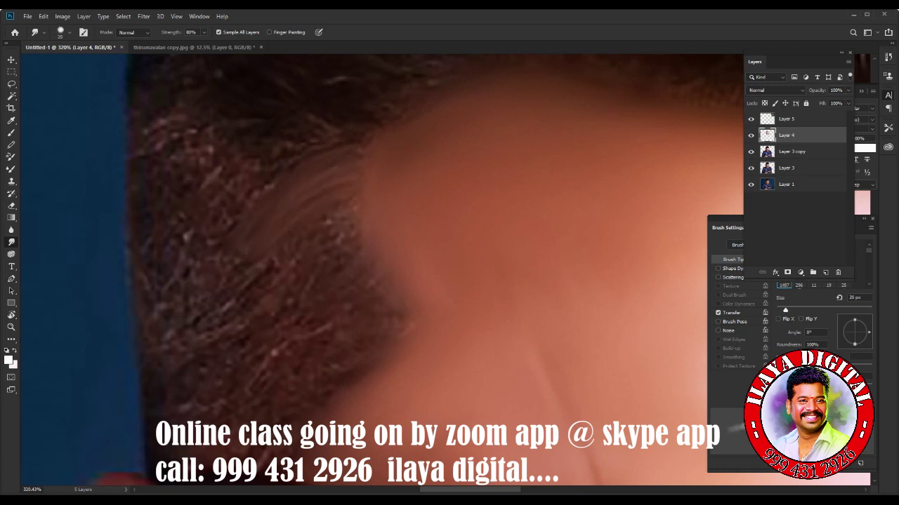
{"action": "left_click_drag", "start_coordinate": [281, 242], "coordinate": [354, 239]}
{"action": "left_click_drag", "start_coordinate": [367, 290], "coordinate": [385, 282]}
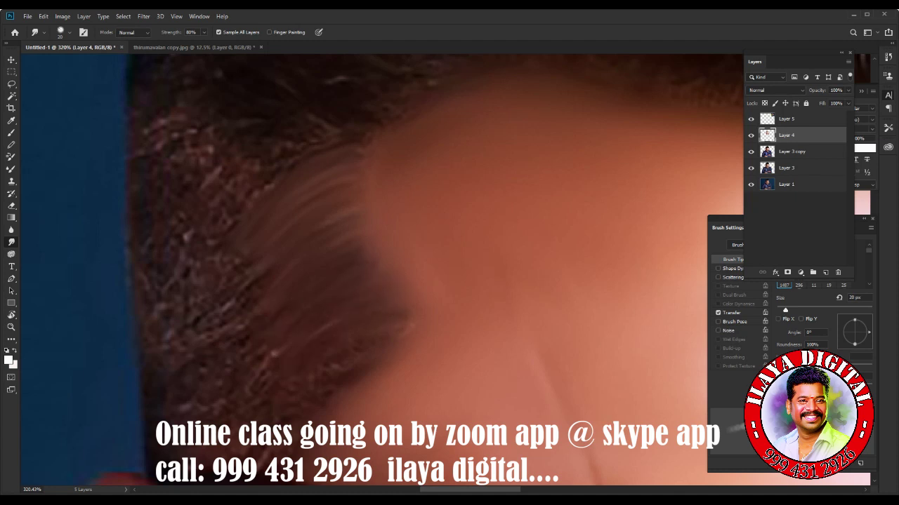
- Smooth the speckled hair at the sideburn's left edge, lower part and above the glasses
{"action": "mouse_move", "coordinate": [190, 228]}
{"action": "left_mouse_down"}
{"action": "mouse_move", "coordinate": [226, 165]}
{"action": "mouse_move", "coordinate": [267, 163]}
{"action": "left_mouse_up"}
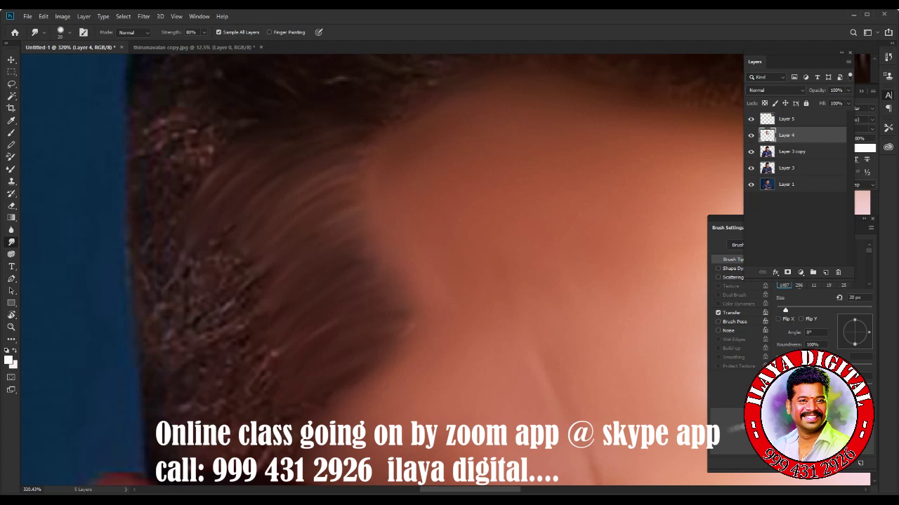
{"action": "left_click_drag", "start_coordinate": [179, 163], "coordinate": [214, 134]}
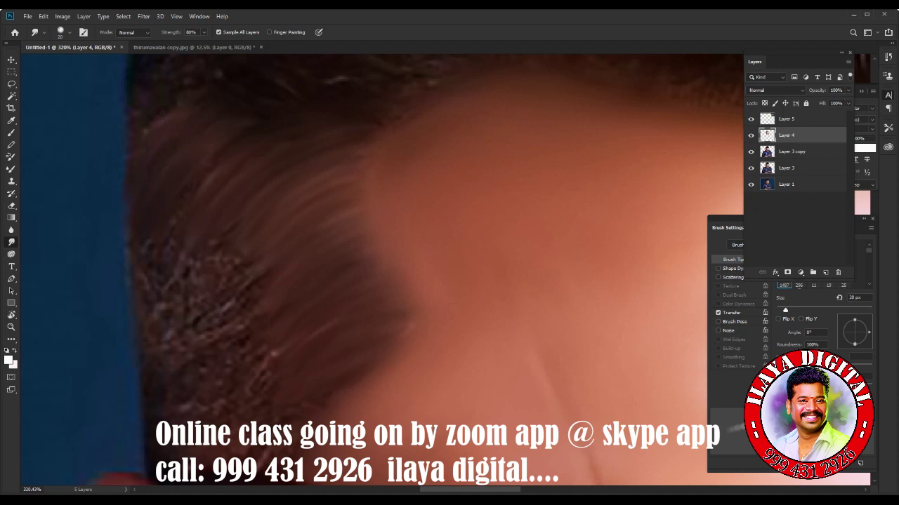
{"action": "mouse_move", "coordinate": [184, 274]}
{"action": "left_mouse_down"}
{"action": "mouse_move", "coordinate": [159, 312]}
{"action": "mouse_move", "coordinate": [167, 336]}
{"action": "mouse_move", "coordinate": [242, 294]}
{"action": "left_mouse_up"}
{"action": "mouse_move", "coordinate": [182, 410]}
{"action": "left_mouse_down"}
{"action": "mouse_move", "coordinate": [244, 342]}
{"action": "mouse_move", "coordinate": [217, 402]}
{"action": "left_mouse_up"}
{"action": "left_click_drag", "start_coordinate": [422, 280], "coordinate": [506, 141]}
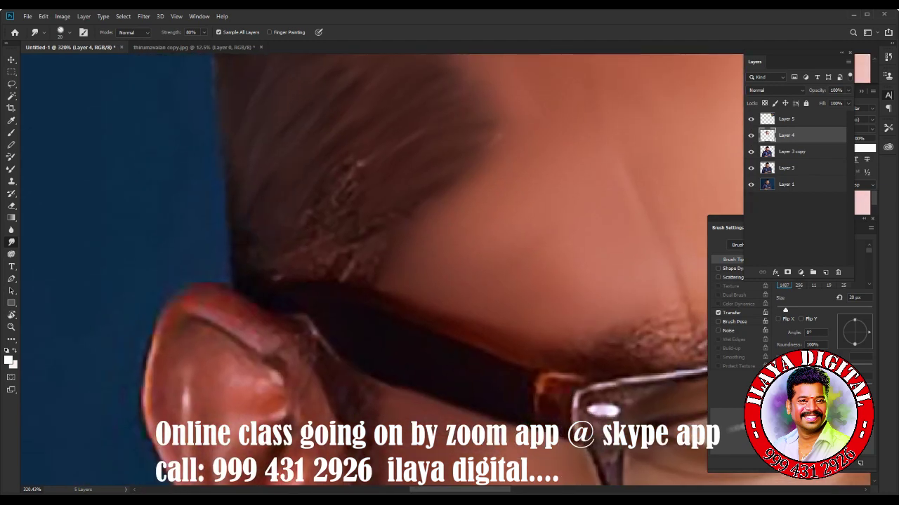
{"action": "mouse_move", "coordinate": [360, 163]}
{"action": "left_mouse_down"}
{"action": "mouse_move", "coordinate": [306, 221]}
{"action": "mouse_move", "coordinate": [302, 249]}
{"action": "left_mouse_up"}
{"action": "mouse_move", "coordinate": [358, 246]}
{"action": "left_mouse_down"}
{"action": "mouse_move", "coordinate": [312, 281]}
{"action": "mouse_move", "coordinate": [338, 280]}
{"action": "left_mouse_up"}
- Smudge the front hair into smooth upward streaks, extending them to the right
{"action": "scroll", "coordinate": [421, 267], "scroll_direction": "down", "scroll_amount": 5}
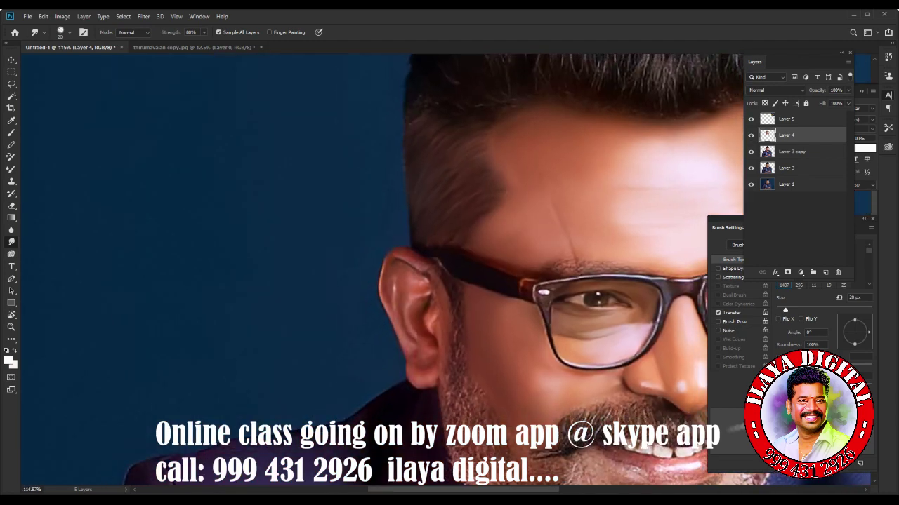
{"action": "scroll", "coordinate": [505, 112], "scroll_direction": "up", "scroll_amount": 3}
{"action": "scroll", "coordinate": [450, 176], "scroll_direction": "up", "scroll_amount": 2}
{"action": "scroll", "coordinate": [450, 210], "scroll_direction": "up", "scroll_amount": 1}
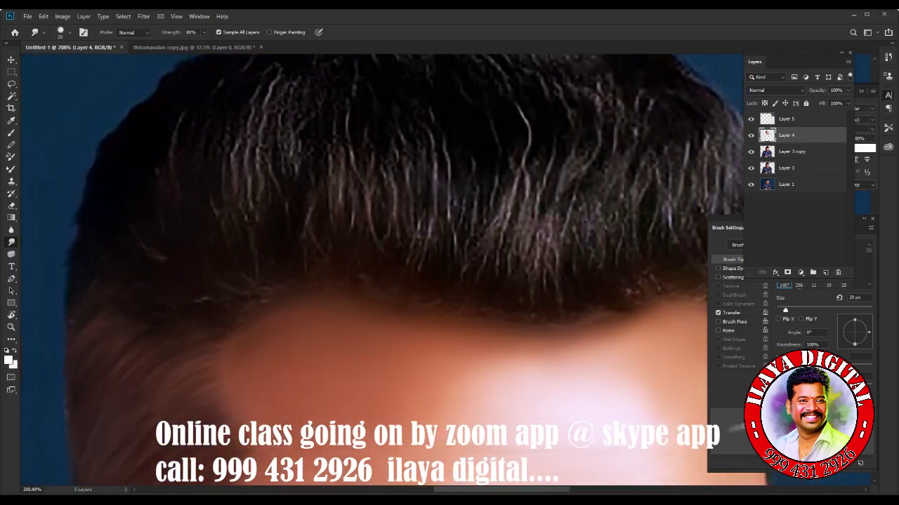
{"action": "scroll", "coordinate": [379, 267], "scroll_direction": "right", "scroll_amount": 5}
{"action": "scroll", "coordinate": [379, 267], "scroll_direction": "up", "scroll_amount": 2}
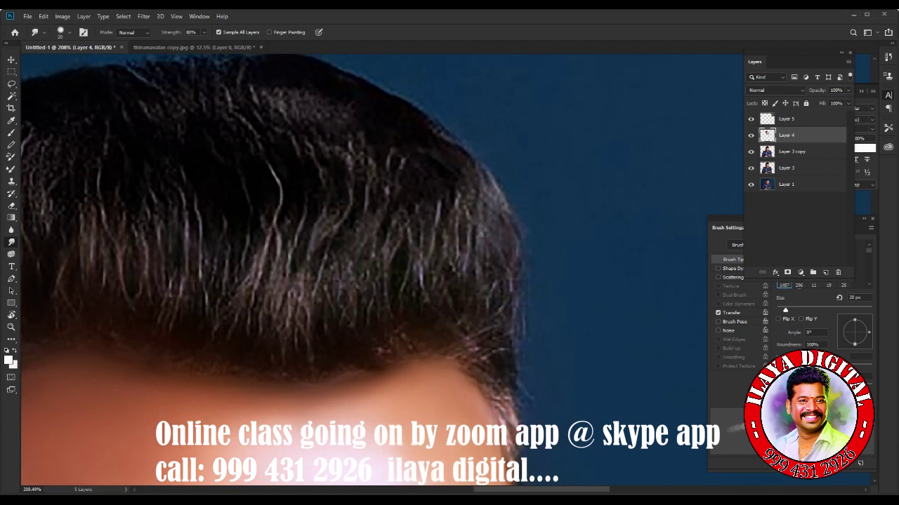
{"action": "left_click_drag", "start_coordinate": [288, 324], "coordinate": [300, 262]}
{"action": "left_click_drag", "start_coordinate": [293, 353], "coordinate": [313, 236]}
{"action": "left_click_drag", "start_coordinate": [305, 328], "coordinate": [314, 294]}
{"action": "left_click_drag", "start_coordinate": [314, 354], "coordinate": [330, 228]}
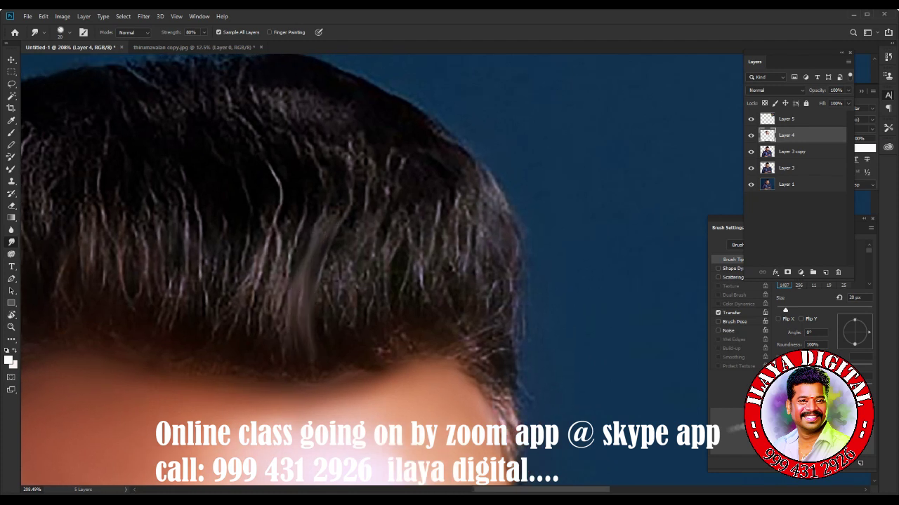
{"action": "mouse_move", "coordinate": [321, 326]}
{"action": "left_mouse_down"}
{"action": "mouse_move", "coordinate": [340, 244]}
{"action": "mouse_move", "coordinate": [351, 285]}
{"action": "left_mouse_up"}
{"action": "mouse_move", "coordinate": [350, 330]}
{"action": "left_mouse_down"}
{"action": "mouse_move", "coordinate": [362, 248]}
{"action": "mouse_move", "coordinate": [376, 230]}
{"action": "left_mouse_up"}
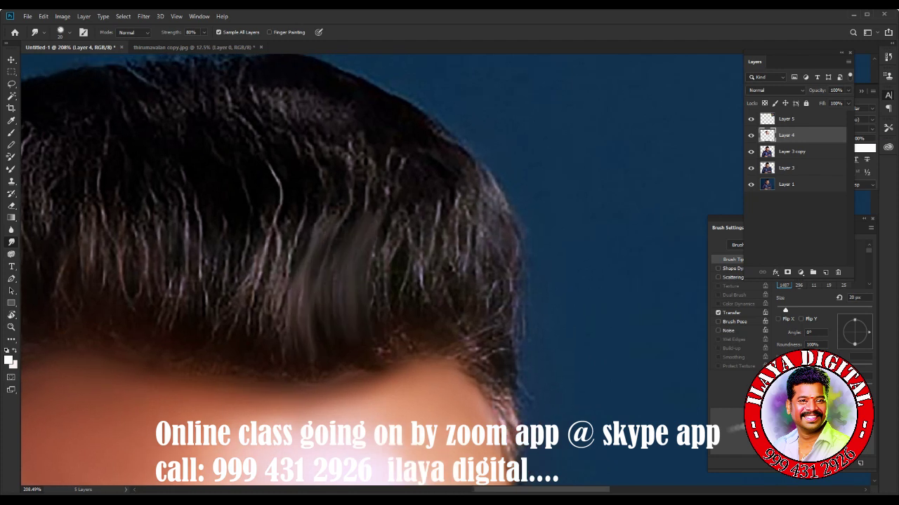
- Smooth the strands further right and the upper hair into flowing streaks
{"action": "left_click_drag", "start_coordinate": [380, 295], "coordinate": [406, 209]}
{"action": "left_click_drag", "start_coordinate": [395, 280], "coordinate": [404, 217]}
{"action": "left_click_drag", "start_coordinate": [372, 316], "coordinate": [390, 219]}
{"action": "left_click_drag", "start_coordinate": [390, 302], "coordinate": [411, 229]}
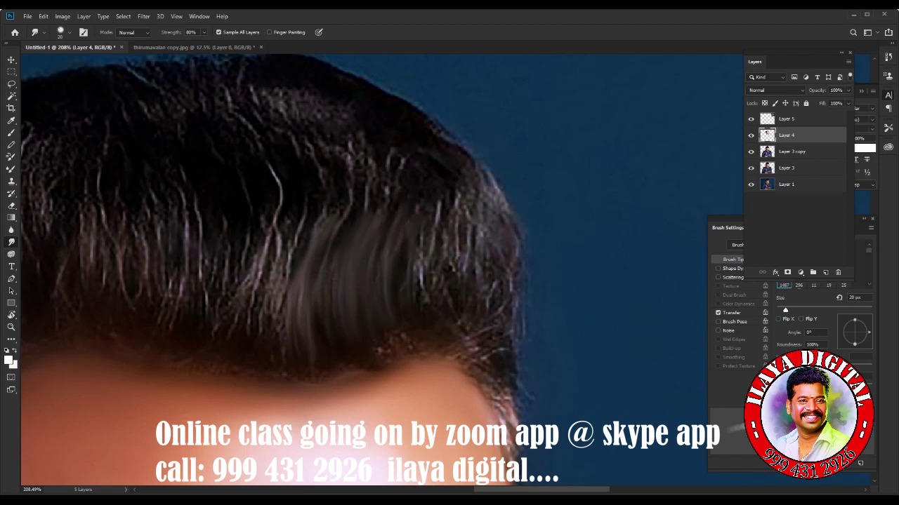
{"action": "left_click_drag", "start_coordinate": [419, 302], "coordinate": [420, 226]}
{"action": "left_click_drag", "start_coordinate": [352, 201], "coordinate": [344, 131]}
{"action": "mouse_move", "coordinate": [368, 218]}
{"action": "left_mouse_down"}
{"action": "mouse_move", "coordinate": [354, 136]}
{"action": "mouse_move", "coordinate": [386, 152]}
{"action": "mouse_move", "coordinate": [375, 169]}
{"action": "mouse_move", "coordinate": [394, 144]}
{"action": "left_mouse_up"}
- Smooth the middle hair strands with short smudge streaks
{"action": "mouse_move", "coordinate": [434, 237]}
{"action": "left_mouse_down"}
{"action": "mouse_move", "coordinate": [434, 203]}
{"action": "mouse_move", "coordinate": [421, 191]}
{"action": "left_mouse_up"}
{"action": "left_click_drag", "start_coordinate": [334, 180], "coordinate": [309, 106]}
{"action": "left_click_drag", "start_coordinate": [349, 202], "coordinate": [340, 148]}
{"action": "left_click_drag", "start_coordinate": [321, 225], "coordinate": [294, 130]}
{"action": "left_click_drag", "start_coordinate": [330, 225], "coordinate": [321, 190]}
{"action": "left_click_drag", "start_coordinate": [311, 152], "coordinate": [302, 137]}
{"action": "left_click_drag", "start_coordinate": [323, 213], "coordinate": [321, 193]}
- Smooth the hair near its right side and along the right edge
{"action": "mouse_move", "coordinate": [445, 254]}
{"action": "left_mouse_down"}
{"action": "mouse_move", "coordinate": [447, 184]}
{"action": "mouse_move", "coordinate": [451, 191]}
{"action": "left_mouse_up"}
{"action": "left_click_drag", "start_coordinate": [425, 309], "coordinate": [428, 200]}
{"action": "left_click_drag", "start_coordinate": [414, 312], "coordinate": [412, 271]}
{"action": "left_click_drag", "start_coordinate": [418, 213], "coordinate": [417, 198]}
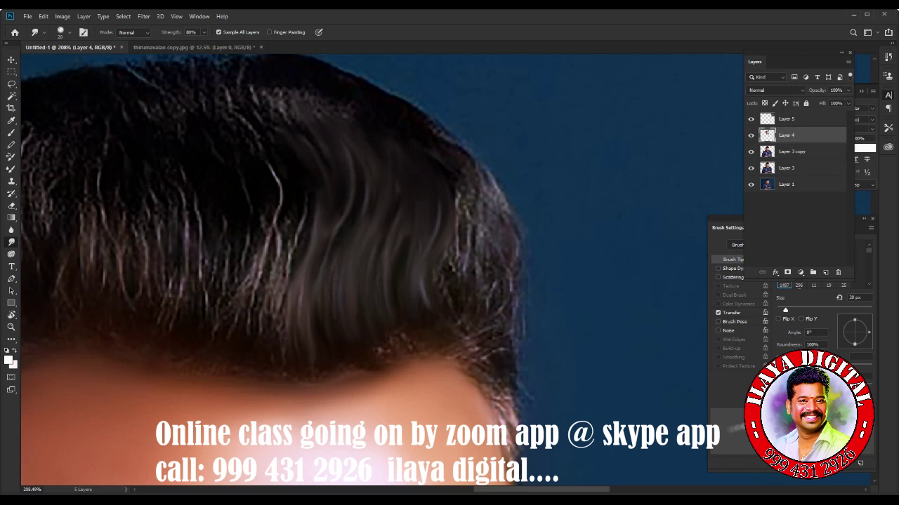
{"action": "left_click_drag", "start_coordinate": [448, 267], "coordinate": [460, 177]}
{"action": "left_click_drag", "start_coordinate": [472, 217], "coordinate": [458, 169]}
{"action": "left_click_drag", "start_coordinate": [487, 237], "coordinate": [485, 185]}
{"action": "left_click_drag", "start_coordinate": [495, 219], "coordinate": [477, 155]}
- Refine and lightly blend the lower right hair edge strands
{"action": "left_click_drag", "start_coordinate": [503, 271], "coordinate": [504, 250]}
{"action": "mouse_move", "coordinate": [480, 299]}
{"action": "left_mouse_down"}
{"action": "mouse_move", "coordinate": [476, 238]}
{"action": "mouse_move", "coordinate": [499, 245]}
{"action": "mouse_move", "coordinate": [505, 208]}
{"action": "left_mouse_up"}
{"action": "left_click_drag", "start_coordinate": [510, 280], "coordinate": [504, 209]}
{"action": "left_click_drag", "start_coordinate": [456, 298], "coordinate": [478, 226]}
{"action": "left_click_drag", "start_coordinate": [470, 190], "coordinate": [460, 170]}
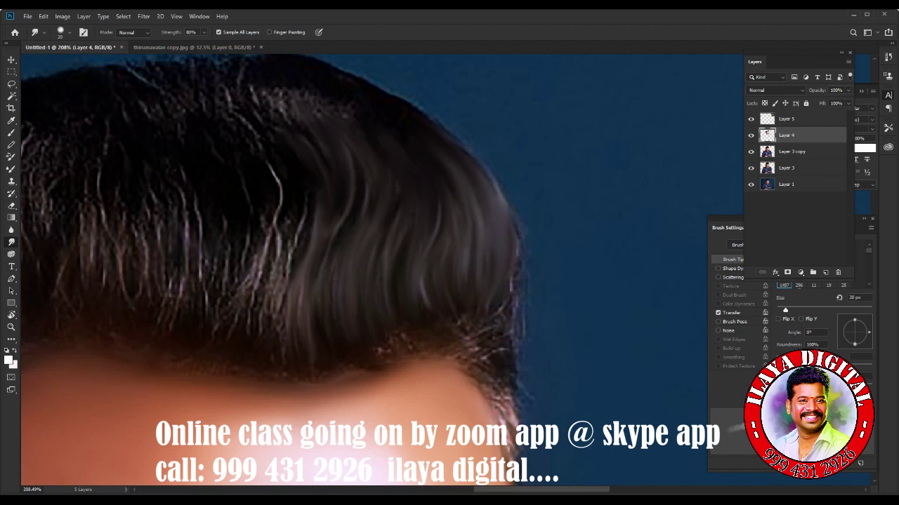
- Touch up small spots, a hairline patch and faint strands at the top of the hair
{"action": "left_click_drag", "start_coordinate": [421, 299], "coordinate": [421, 282]}
{"action": "left_click_drag", "start_coordinate": [460, 325], "coordinate": [461, 316]}
{"action": "left_click_drag", "start_coordinate": [338, 365], "coordinate": [340, 375]}
{"action": "left_click_drag", "start_coordinate": [335, 235], "coordinate": [342, 205]}
{"action": "mouse_move", "coordinate": [317, 120]}
{"action": "left_mouse_down"}
{"action": "mouse_move", "coordinate": [316, 111]}
{"action": "mouse_move", "coordinate": [254, 85]}
{"action": "left_mouse_up"}
{"action": "mouse_move", "coordinate": [364, 131]}
{"action": "left_mouse_down"}
{"action": "mouse_move", "coordinate": [363, 118]}
{"action": "mouse_move", "coordinate": [335, 96]}
{"action": "left_mouse_up"}
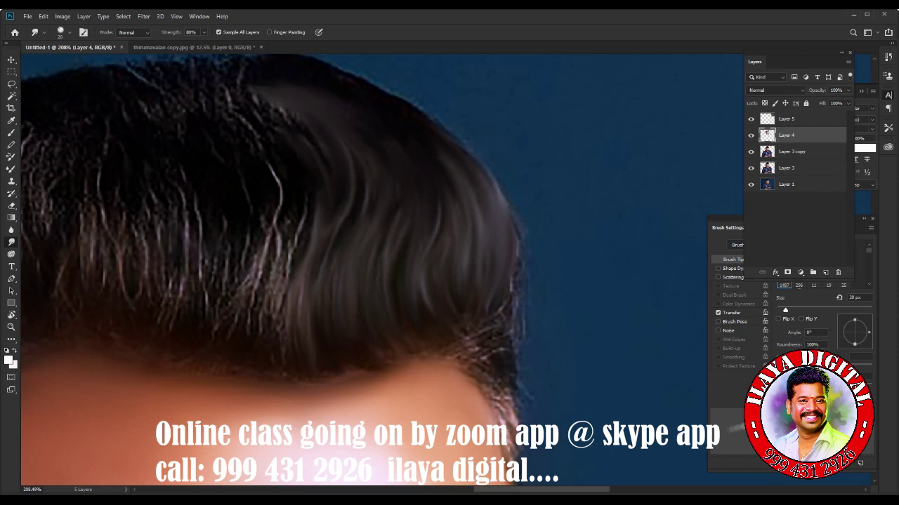
- Smooth the light hair strands on the right side into dark streaks
{"action": "scroll", "coordinate": [364, 270], "scroll_direction": "left", "scroll_amount": 5}
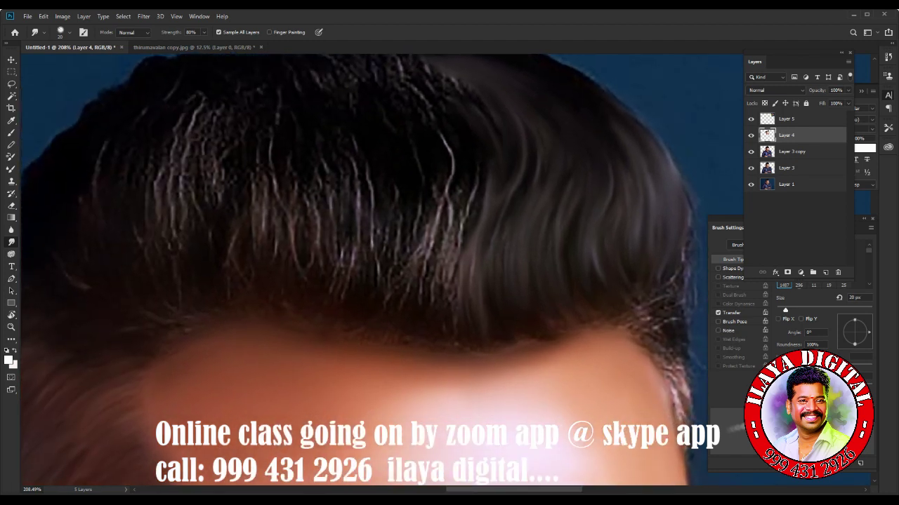
{"action": "left_click_drag", "start_coordinate": [424, 270], "coordinate": [427, 215]}
{"action": "mouse_move", "coordinate": [439, 197]}
{"action": "left_mouse_down"}
{"action": "mouse_move", "coordinate": [431, 298]}
{"action": "mouse_move", "coordinate": [440, 285]}
{"action": "mouse_move", "coordinate": [446, 312]}
{"action": "left_mouse_up"}
{"action": "mouse_move", "coordinate": [461, 207]}
{"action": "left_mouse_down"}
{"action": "mouse_move", "coordinate": [450, 320]}
{"action": "mouse_move", "coordinate": [460, 281]}
{"action": "left_mouse_up"}
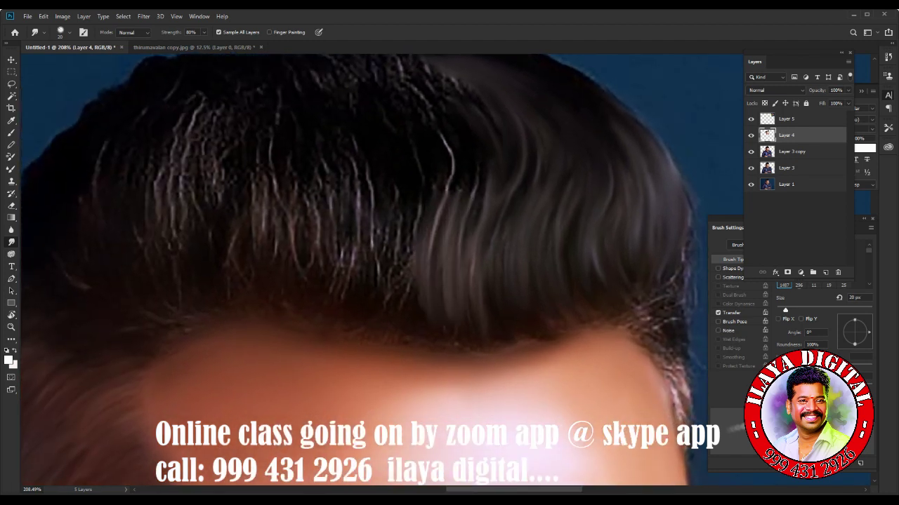
{"action": "left_click_drag", "start_coordinate": [472, 191], "coordinate": [461, 273]}
- Blend the bright strands just right of centre into the darker hair
{"action": "left_click_drag", "start_coordinate": [397, 211], "coordinate": [391, 280]}
{"action": "left_click_drag", "start_coordinate": [395, 179], "coordinate": [394, 267]}
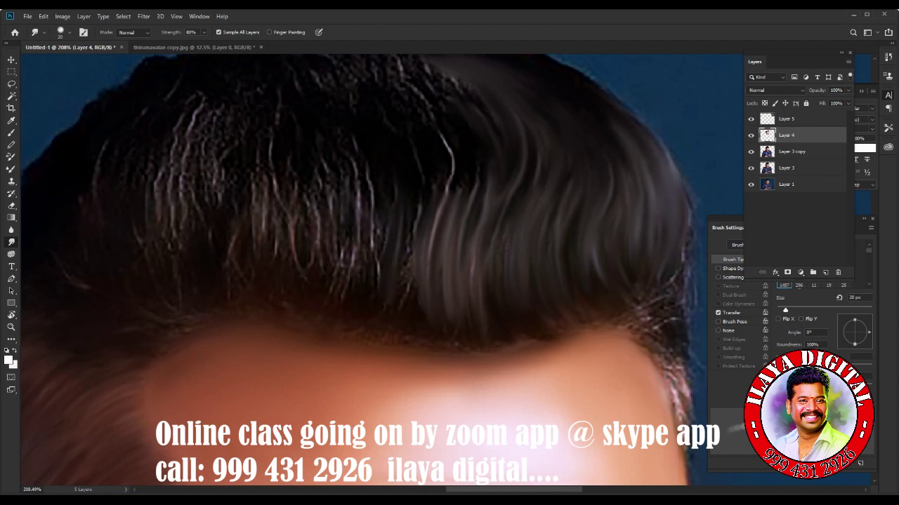
{"action": "left_click_drag", "start_coordinate": [414, 219], "coordinate": [407, 253]}
{"action": "left_click_drag", "start_coordinate": [420, 203], "coordinate": [409, 302]}
{"action": "left_click_drag", "start_coordinate": [422, 204], "coordinate": [423, 258]}
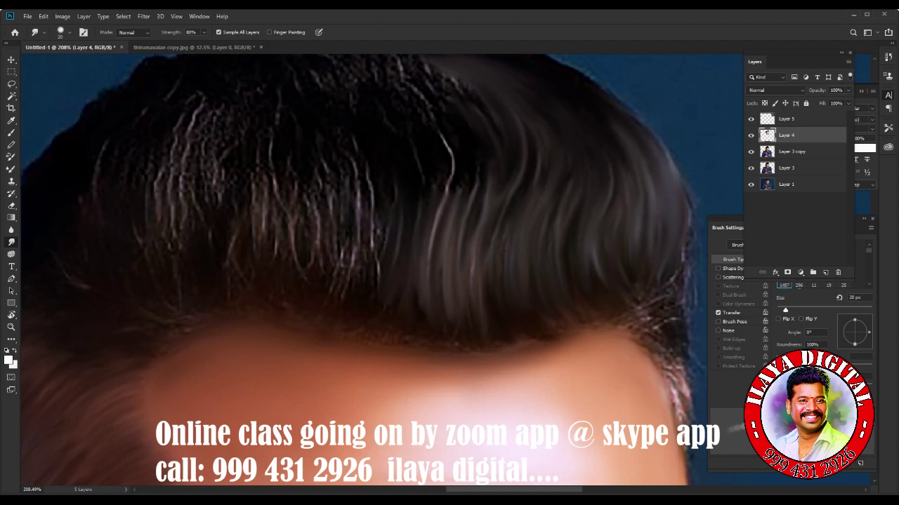
{"action": "mouse_move", "coordinate": [447, 123]}
{"action": "left_mouse_down"}
{"action": "mouse_move", "coordinate": [454, 204]}
{"action": "mouse_move", "coordinate": [439, 231]}
{"action": "left_mouse_up"}
{"action": "left_click_drag", "start_coordinate": [487, 184], "coordinate": [487, 200]}
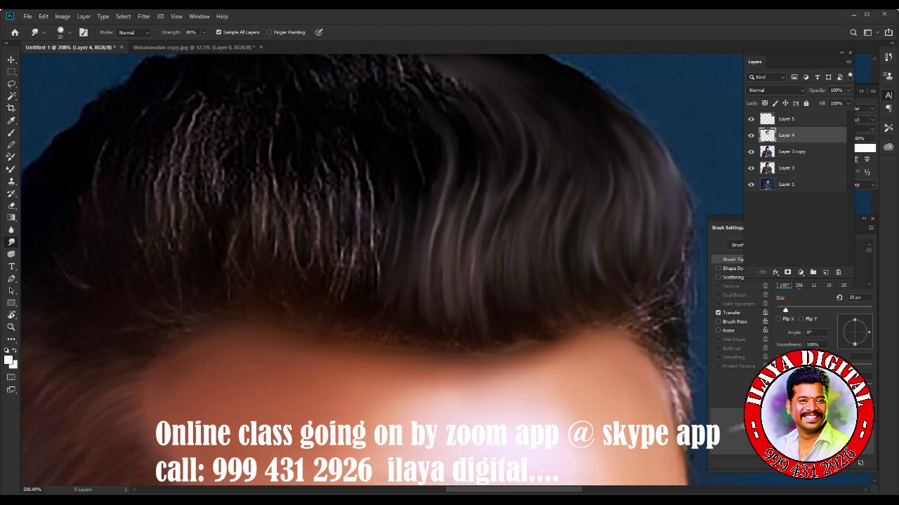
- Smudge the central and right-of-centre hair strands into smooth streaks
{"action": "mouse_move", "coordinate": [271, 176]}
{"action": "left_mouse_down"}
{"action": "mouse_move", "coordinate": [266, 270]}
{"action": "mouse_move", "coordinate": [276, 223]}
{"action": "mouse_move", "coordinate": [303, 280]}
{"action": "left_mouse_up"}
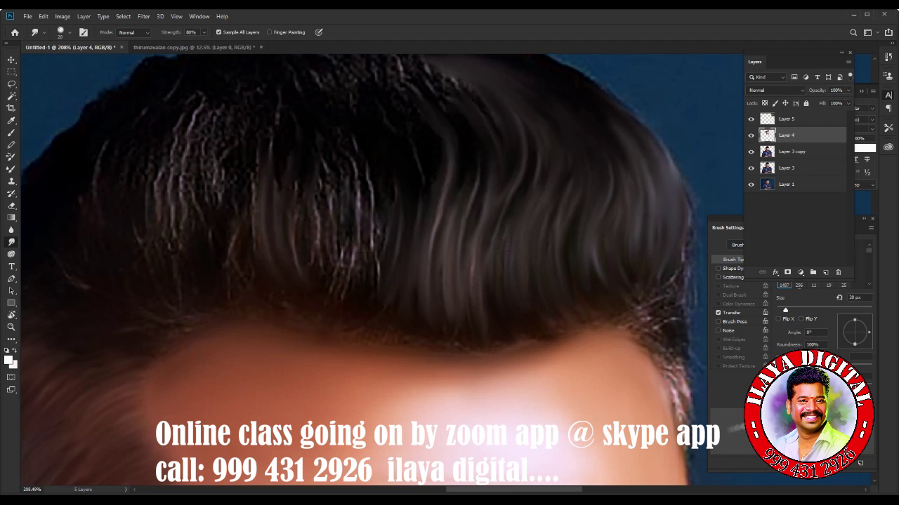
{"action": "left_click_drag", "start_coordinate": [294, 235], "coordinate": [298, 279]}
{"action": "left_click_drag", "start_coordinate": [300, 176], "coordinate": [317, 249]}
{"action": "left_click_drag", "start_coordinate": [325, 152], "coordinate": [322, 265]}
{"action": "left_click_drag", "start_coordinate": [343, 174], "coordinate": [337, 290]}
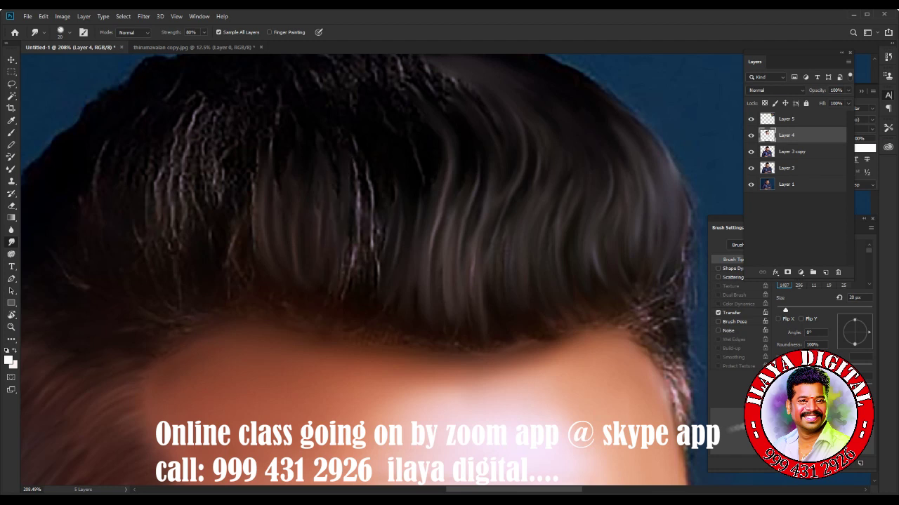
{"action": "mouse_move", "coordinate": [357, 140]}
{"action": "left_mouse_down"}
{"action": "mouse_move", "coordinate": [353, 288]}
{"action": "mouse_move", "coordinate": [372, 291]}
{"action": "left_mouse_up"}
{"action": "left_click_drag", "start_coordinate": [373, 177], "coordinate": [379, 288]}
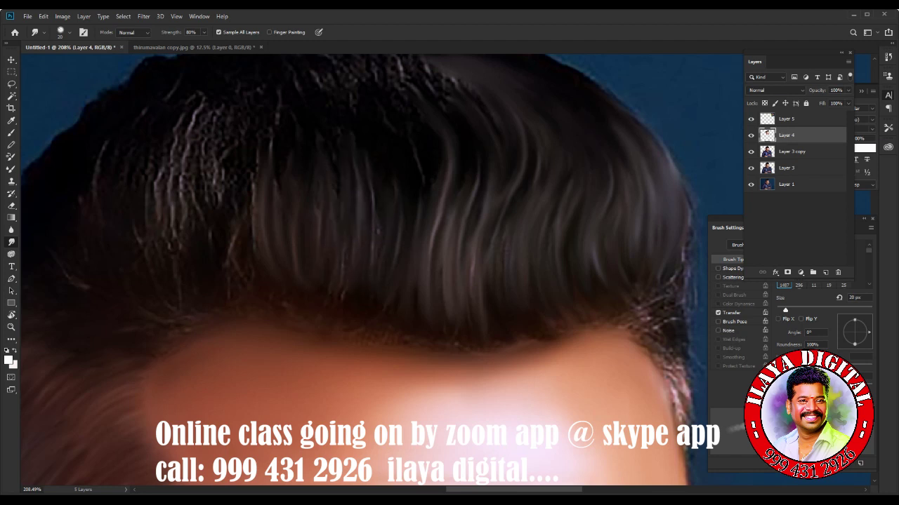
{"action": "left_click_drag", "start_coordinate": [372, 193], "coordinate": [375, 224]}
- Smooth and darken the hair strands on the left side
{"action": "left_click_drag", "start_coordinate": [236, 202], "coordinate": [241, 231]}
{"action": "left_click_drag", "start_coordinate": [254, 164], "coordinate": [255, 245]}
{"action": "left_click_drag", "start_coordinate": [223, 160], "coordinate": [219, 207]}
{"action": "mouse_move", "coordinate": [221, 145]}
{"action": "left_mouse_down"}
{"action": "mouse_move", "coordinate": [218, 227]}
{"action": "mouse_move", "coordinate": [198, 254]}
{"action": "left_mouse_up"}
{"action": "left_click_drag", "start_coordinate": [213, 179], "coordinate": [213, 200]}
{"action": "left_click_drag", "start_coordinate": [214, 157], "coordinate": [214, 169]}
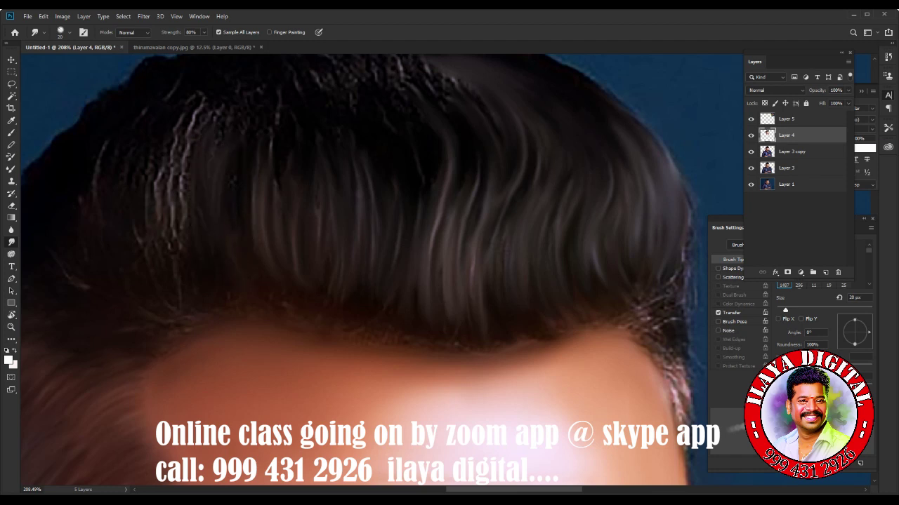
- Smooth the far-left hair strands and darken small patches there
{"action": "mouse_move", "coordinate": [183, 139]}
{"action": "left_mouse_down"}
{"action": "mouse_move", "coordinate": [169, 265]}
{"action": "mouse_move", "coordinate": [180, 226]}
{"action": "left_mouse_up"}
{"action": "left_click_drag", "start_coordinate": [183, 186], "coordinate": [183, 211]}
{"action": "mouse_move", "coordinate": [160, 166]}
{"action": "left_mouse_down"}
{"action": "mouse_move", "coordinate": [157, 240]}
{"action": "mouse_move", "coordinate": [147, 172]}
{"action": "left_mouse_up"}
{"action": "left_click_drag", "start_coordinate": [138, 227], "coordinate": [138, 245]}
{"action": "left_click_drag", "start_coordinate": [98, 149], "coordinate": [97, 164]}
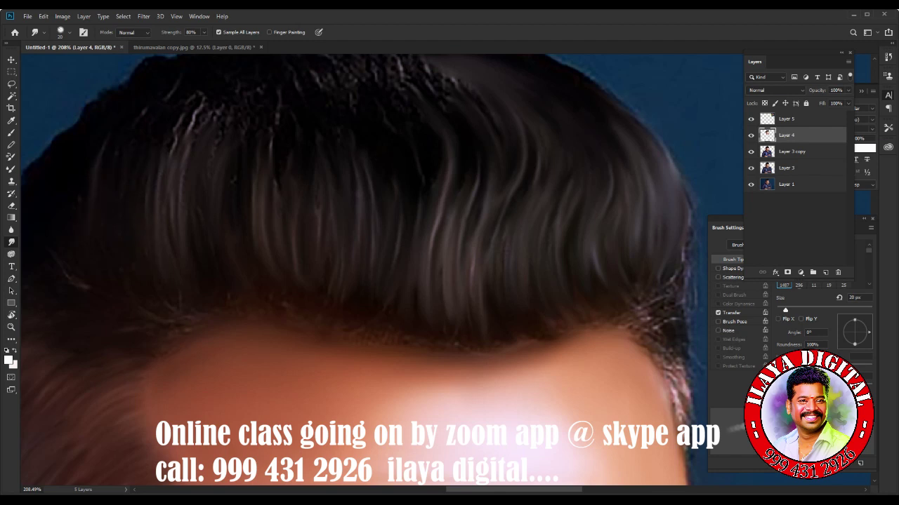
{"action": "left_click_drag", "start_coordinate": [85, 284], "coordinate": [85, 289]}
- Smudge the bright spiky strands along the crown into smooth dark hair, then zoom out
{"action": "scroll", "coordinate": [82, 291], "scroll_direction": "up", "scroll_amount": 3}
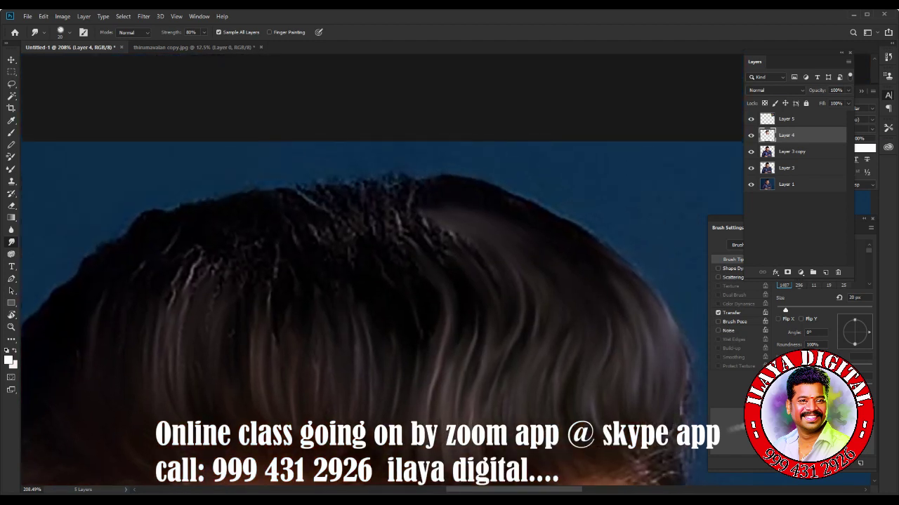
{"action": "mouse_move", "coordinate": [174, 311]}
{"action": "left_mouse_down"}
{"action": "mouse_move", "coordinate": [188, 264]}
{"action": "mouse_move", "coordinate": [212, 240]}
{"action": "left_mouse_up"}
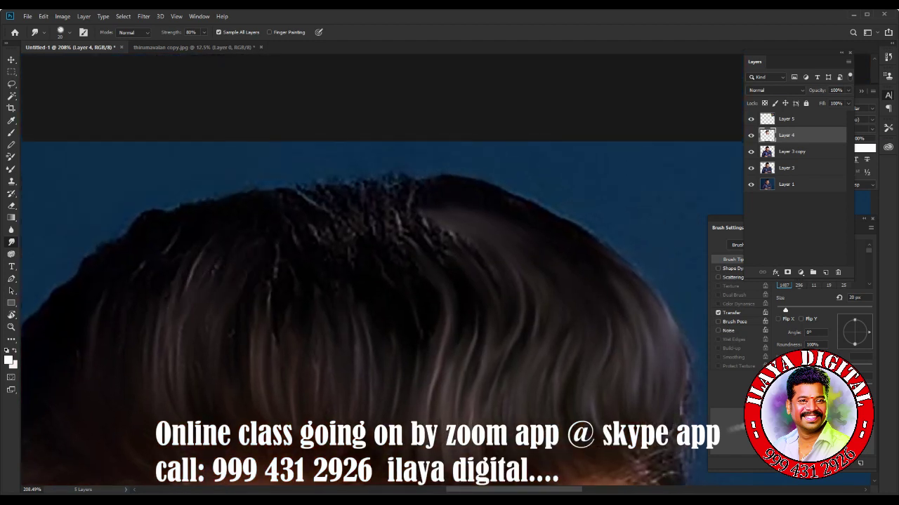
{"action": "left_click_drag", "start_coordinate": [267, 310], "coordinate": [268, 282]}
{"action": "mouse_move", "coordinate": [316, 241]}
{"action": "left_mouse_down"}
{"action": "mouse_move", "coordinate": [317, 223]}
{"action": "mouse_move", "coordinate": [328, 228]}
{"action": "mouse_move", "coordinate": [312, 203]}
{"action": "left_mouse_up"}
{"action": "mouse_move", "coordinate": [380, 242]}
{"action": "left_mouse_down"}
{"action": "mouse_move", "coordinate": [374, 218]}
{"action": "mouse_move", "coordinate": [388, 219]}
{"action": "left_mouse_up"}
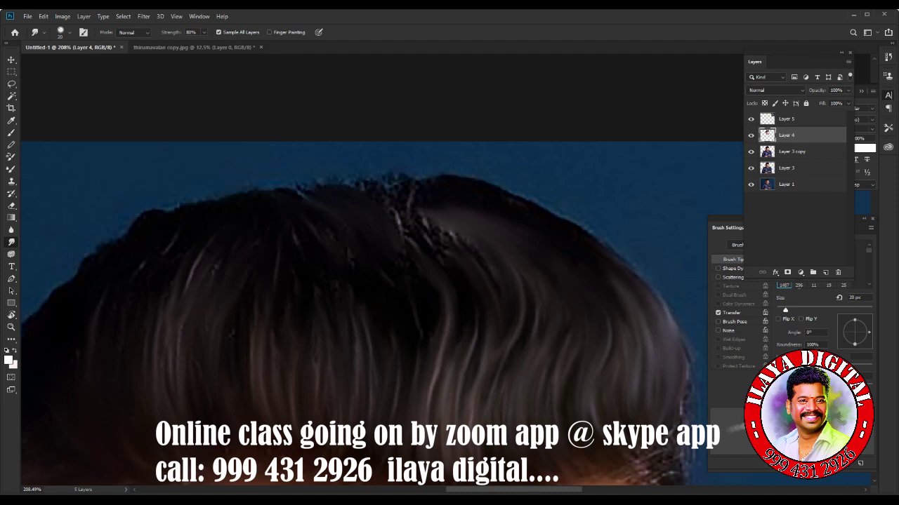
{"action": "left_click_drag", "start_coordinate": [414, 248], "coordinate": [398, 203]}
{"action": "mouse_move", "coordinate": [443, 236]}
{"action": "left_mouse_down"}
{"action": "mouse_move", "coordinate": [424, 210]}
{"action": "mouse_move", "coordinate": [477, 210]}
{"action": "left_mouse_up"}
{"action": "mouse_move", "coordinate": [461, 253]}
{"action": "left_mouse_down"}
{"action": "mouse_move", "coordinate": [449, 229]}
{"action": "mouse_move", "coordinate": [397, 219]}
{"action": "left_mouse_up"}
{"action": "left_click_drag", "start_coordinate": [442, 264], "coordinate": [434, 245]}
{"action": "left_click_drag", "start_coordinate": [442, 310], "coordinate": [436, 293]}
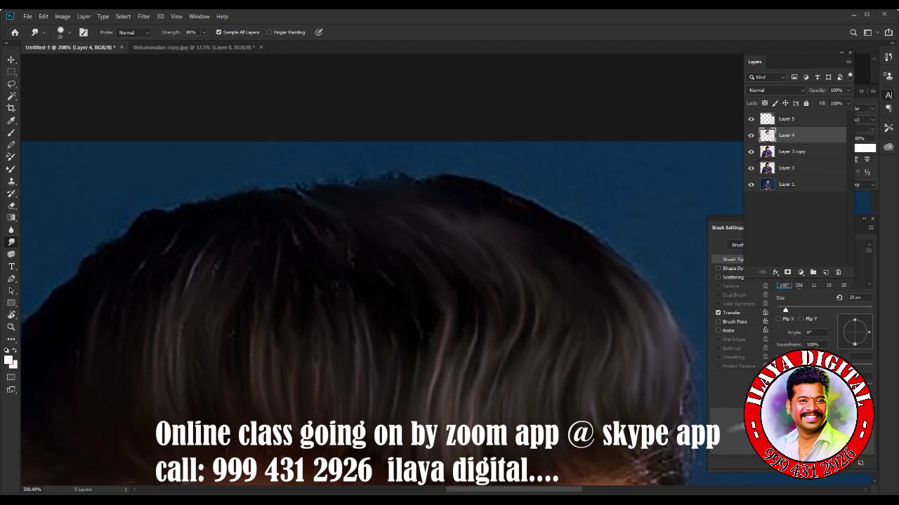
{"action": "scroll", "coordinate": [379, 281], "scroll_direction": "down", "scroll_amount": 3}
{"action": "scroll", "coordinate": [379, 281], "scroll_direction": "down", "scroll_amount": 3}
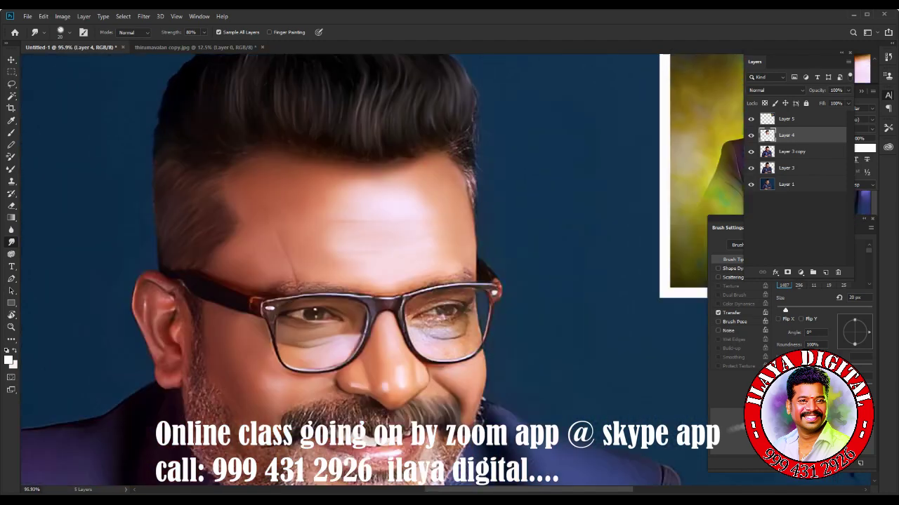
- Soften the strands along the right edge of the hair
{"action": "left_click_drag", "start_coordinate": [379, 281], "coordinate": [394, 244]}
{"action": "scroll", "coordinate": [407, 163], "scroll_direction": "up", "scroll_amount": 2}
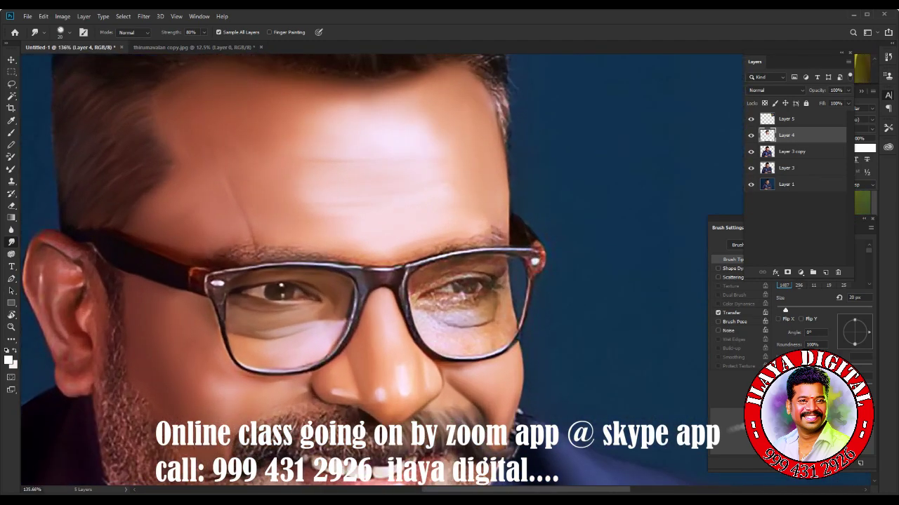
{"action": "mouse_move", "coordinate": [407, 210]}
{"action": "left_mouse_down"}
{"action": "mouse_move", "coordinate": [423, 246]}
{"action": "mouse_move", "coordinate": [428, 309]}
{"action": "left_mouse_up"}
{"action": "left_click_drag", "start_coordinate": [496, 251], "coordinate": [511, 309]}
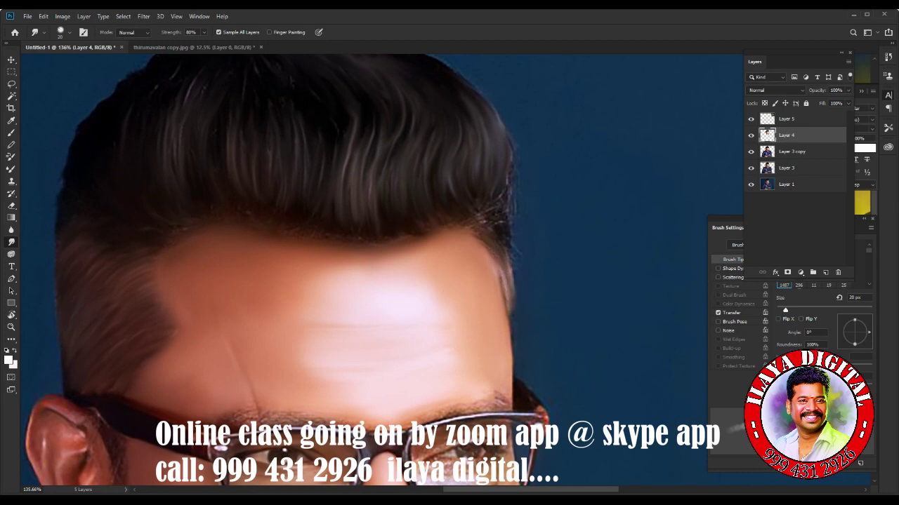
{"action": "left_click_drag", "start_coordinate": [484, 211], "coordinate": [488, 220]}
{"action": "scroll", "coordinate": [379, 267], "scroll_direction": "down", "scroll_amount": 3}
{"action": "scroll", "coordinate": [379, 267], "scroll_direction": "down", "scroll_amount": 2}
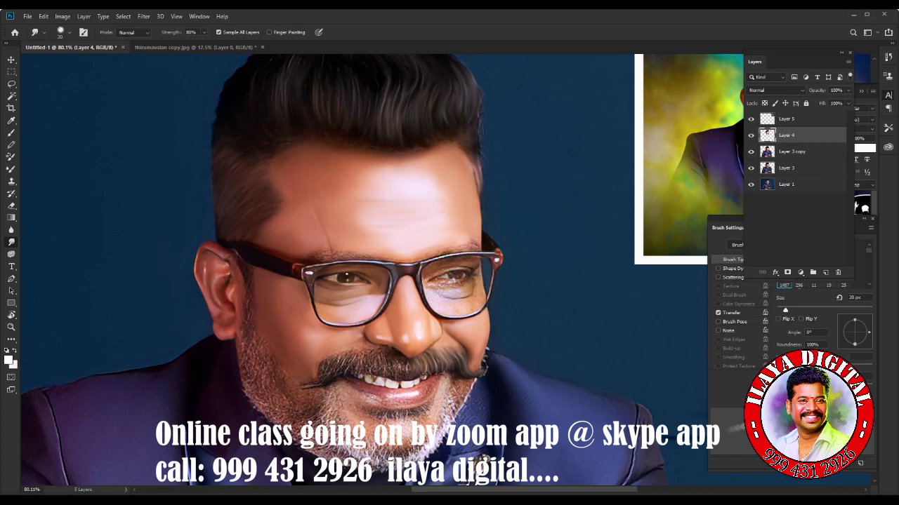
- Merge Layer 3 copy into Layer 4 and bring up the Curves adjustment
{"action": "left_click", "coordinate": [792, 152], "text": "ctrl"}
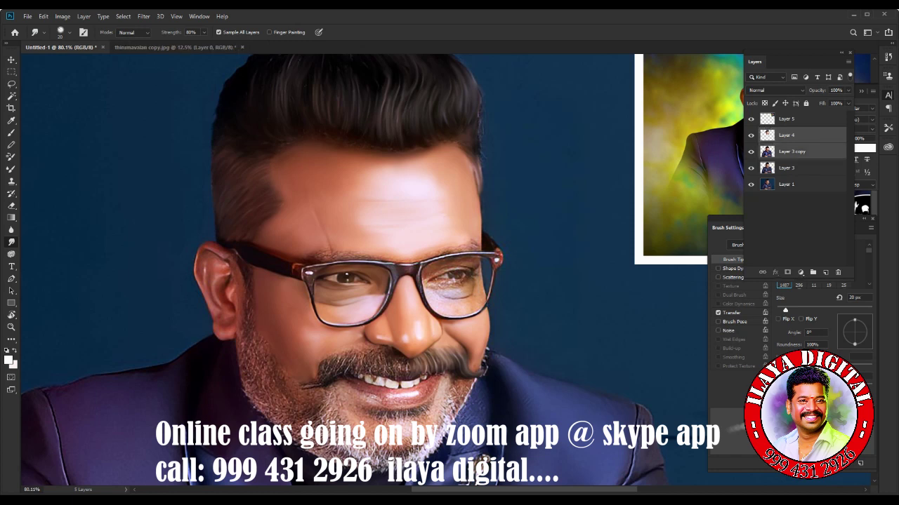
{"action": "key", "text": "ctrl+e"}
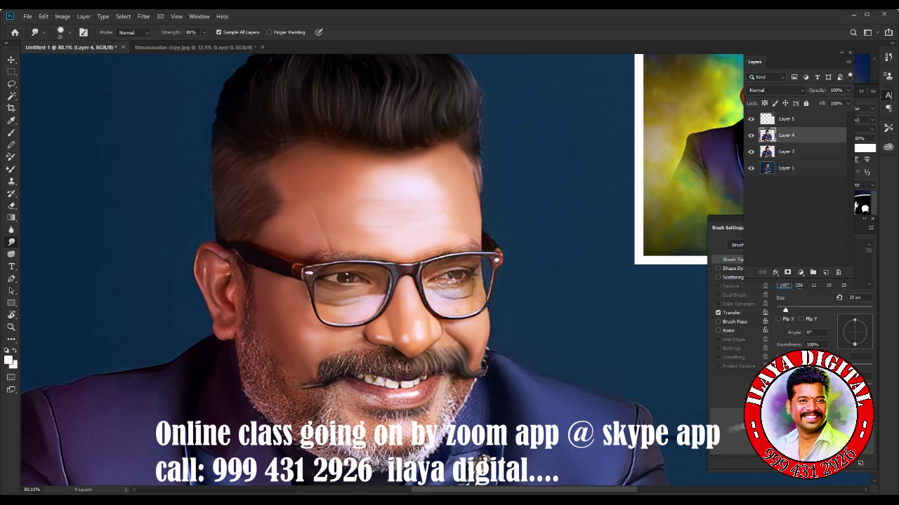
{"action": "key", "text": "ctrl+m"}
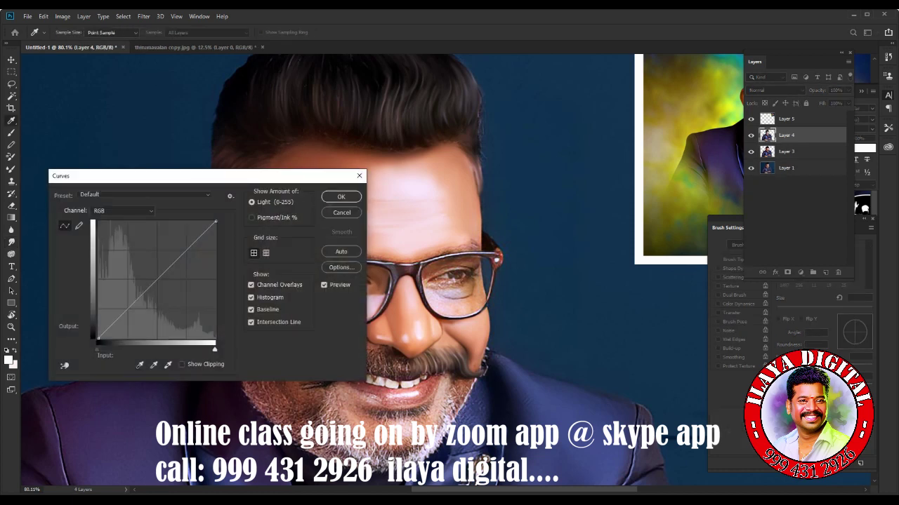
- Pull the Curves midpoint slightly down to darken the midtones and apply
{"action": "left_click_drag", "start_coordinate": [175, 175], "coordinate": [569, 100]}
{"action": "left_click_drag", "start_coordinate": [552, 203], "coordinate": [552, 208]}
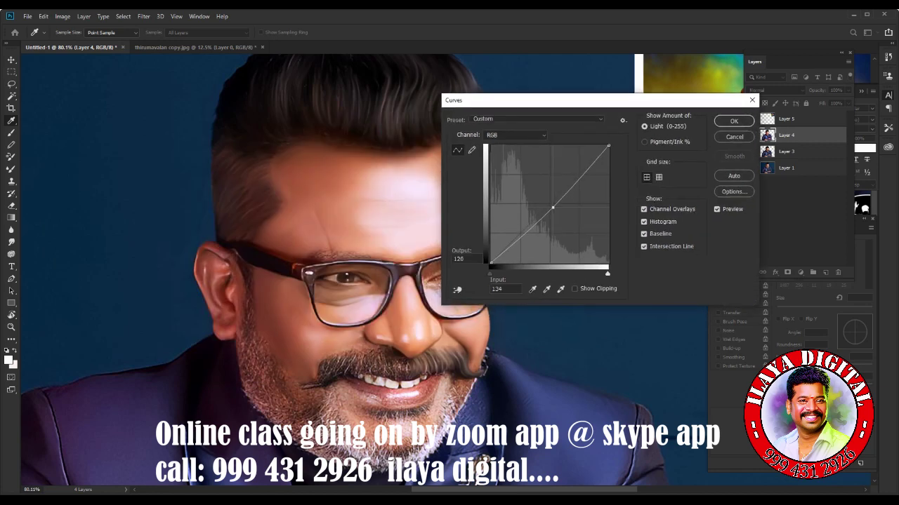
{"action": "key", "text": "Return"}
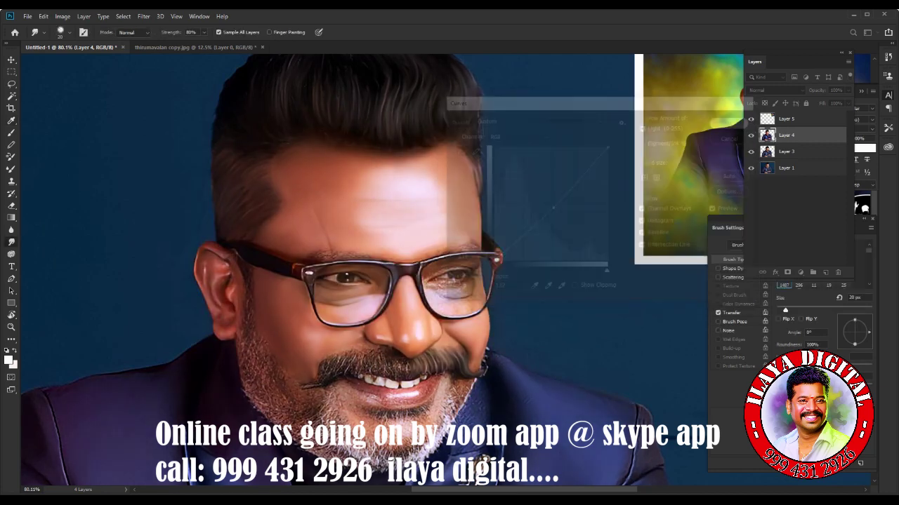
- Set the Color Balance midtone levels to -14 and -11
{"action": "key", "text": "ctrl+b"}
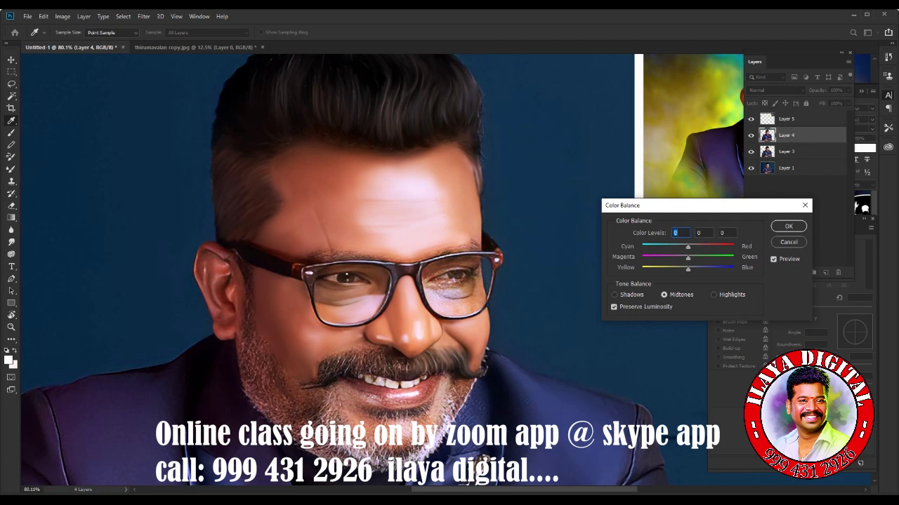
{"action": "key", "text": "Tab"}
{"action": "key", "text": "Tab"}
{"action": "type", "text": "-14"}
{"action": "key", "text": "shift+Tab"}
{"action": "type", "text": "-11"}
- Set the Color Balance shadow levels to 7, 3 and 10, nudging cyan-red down
{"action": "key", "text": "ctrl+1"}
{"action": "key", "text": "shift+Tab"}
{"action": "type", "text": "7"}
{"action": "key", "text": "Tab"}
{"action": "key", "text": "shift+Tab"}
{"action": "type", "text": "3"}
{"action": "key", "text": "shift+Tab"}
{"action": "type", "text": "1"}
{"action": "type", "text": "0"}
{"action": "key", "text": "Tab"}
{"action": "key", "text": "shift+Tab"}
{"action": "key", "text": "Down"}
{"action": "key", "text": "Down"}
- Push the highlights toward blue at 39 and apply the Color Balance
{"action": "key", "text": "shift+Tab"}
{"action": "key", "text": "space"}
{"action": "key", "text": "Tab"}
{"action": "key", "text": "Tab"}
{"action": "key", "text": "Tab"}
{"action": "type", "text": "3"}
{"action": "type", "text": "9"}
{"action": "key", "text": "Return"}
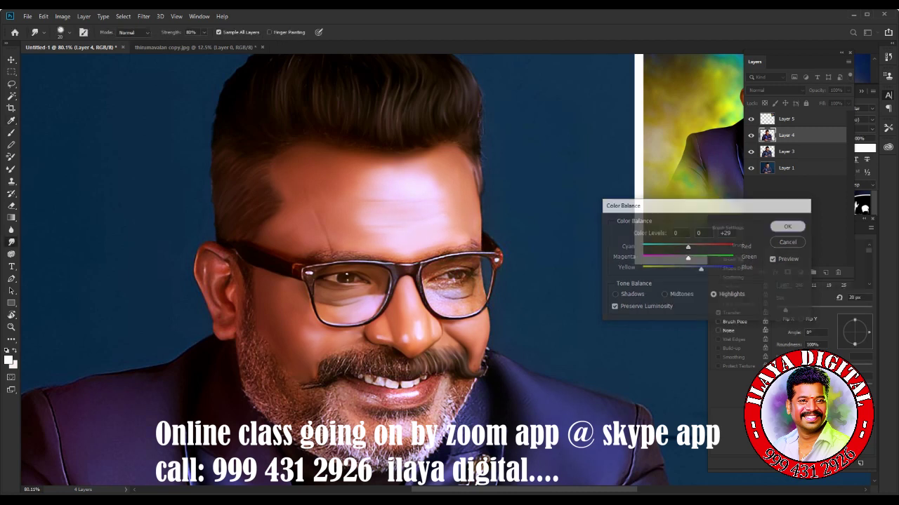
- Boost the saturation and nudge the hue slightly up in Hue/Saturation
{"action": "key", "text": "ctrl+u"}
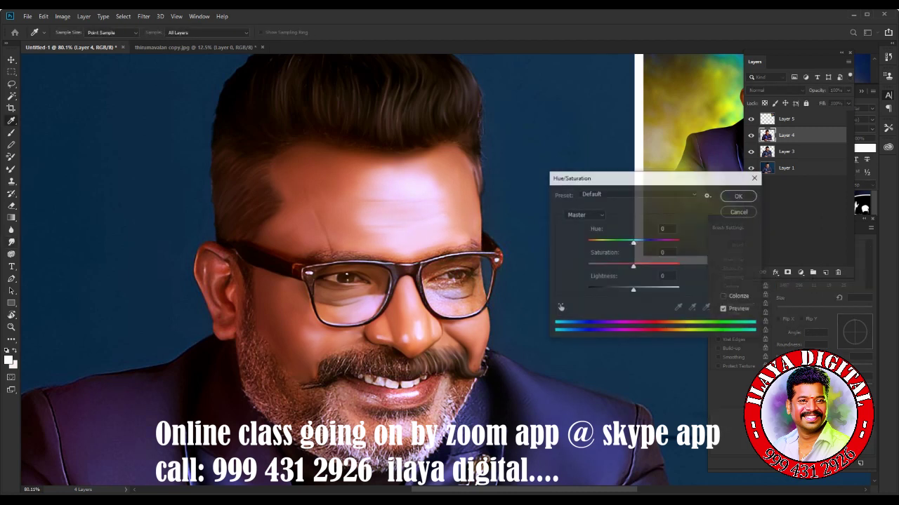
{"action": "key", "text": "Tab"}
{"action": "type", "text": "22"}
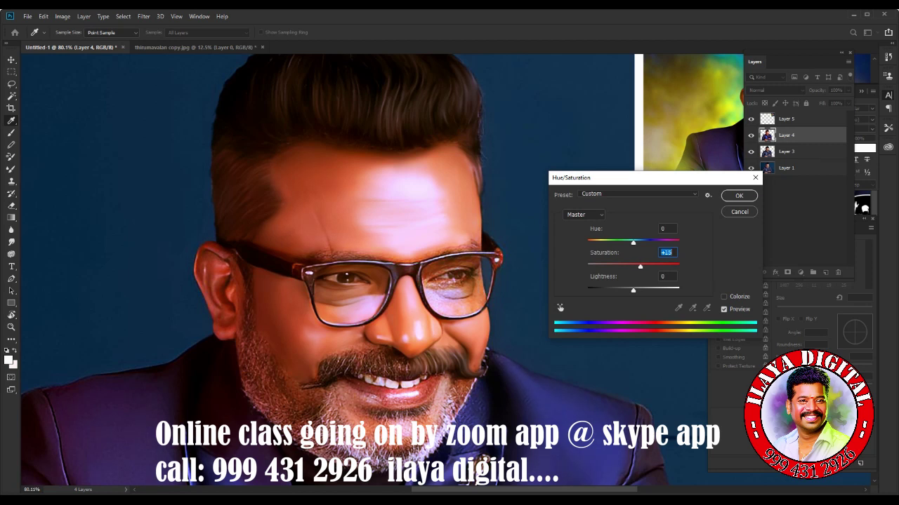
{"action": "key", "text": "shift+Tab"}
{"action": "key", "text": "Up"}
{"action": "key", "text": "Up"}
{"action": "key", "text": "Return"}
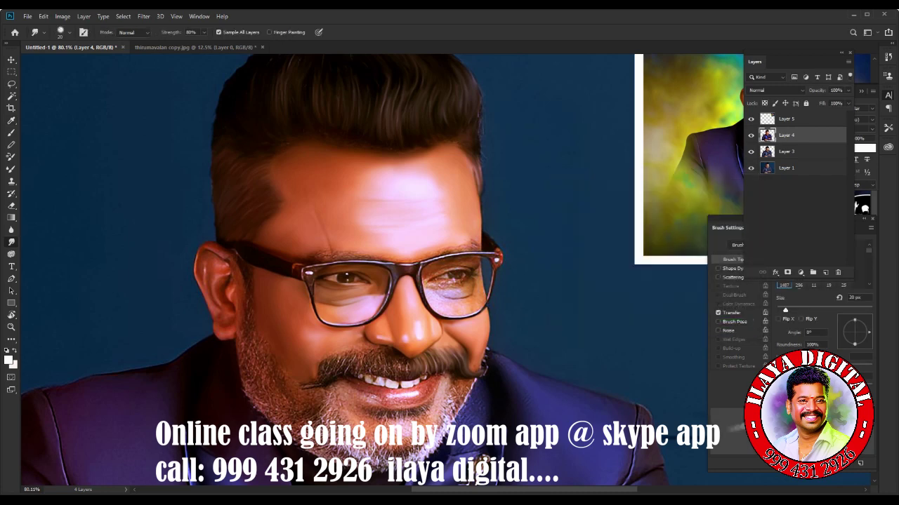
{"action": "scroll", "coordinate": [362, 273], "scroll_direction": "right", "scroll_amount": 5}
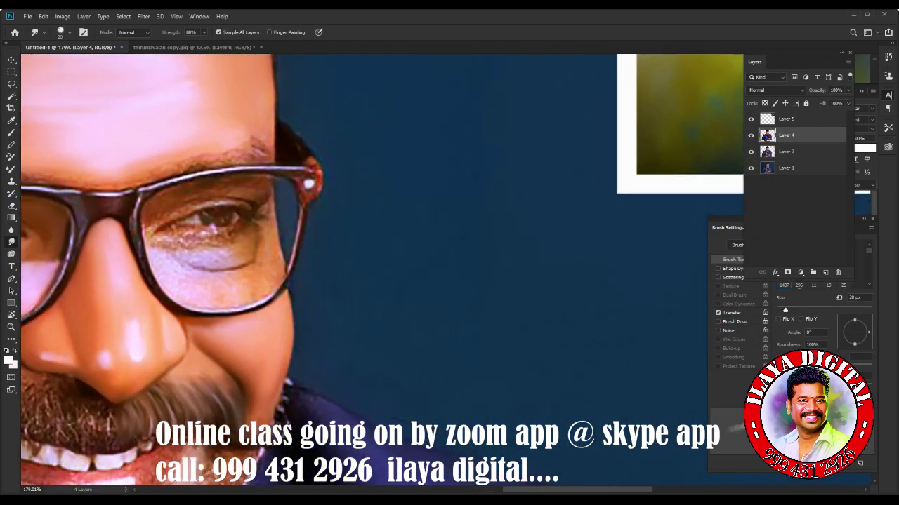
{"action": "scroll", "coordinate": [281, 295], "scroll_direction": "up", "scroll_amount": 5}
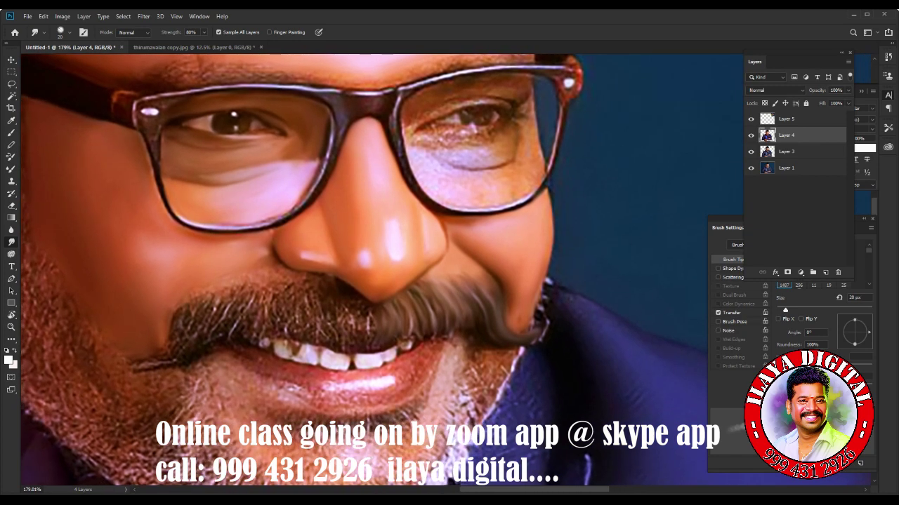
{"action": "scroll", "coordinate": [281, 295], "scroll_direction": "down", "scroll_amount": 3}
{"action": "scroll", "coordinate": [281, 294], "scroll_direction": "down", "scroll_amount": 3}
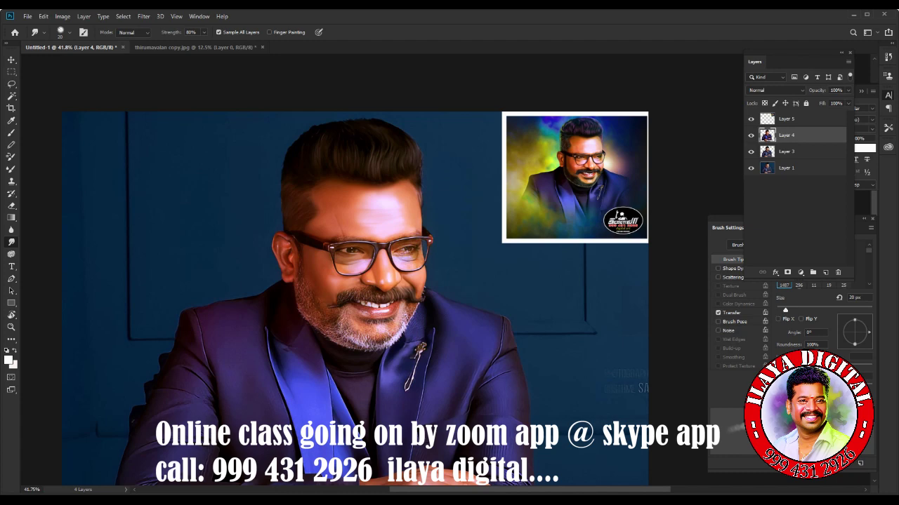
{"action": "scroll", "coordinate": [393, 281], "scroll_direction": "up", "scroll_amount": 5}
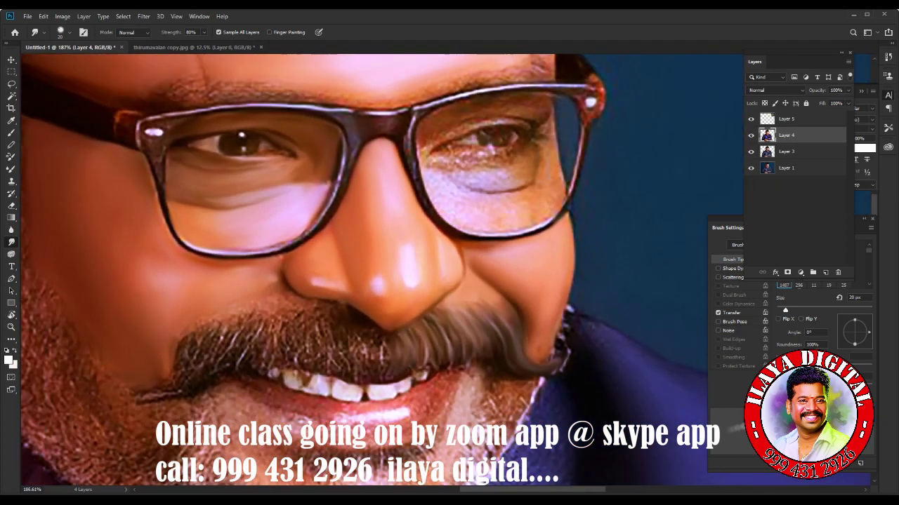
{"action": "scroll", "coordinate": [393, 281], "scroll_direction": "up", "scroll_amount": 3}
- Zoom in on the ear and jaw and shrink the Smudge brush to about 9 px
{"action": "scroll", "coordinate": [393, 281], "scroll_direction": "up", "scroll_amount": 3}
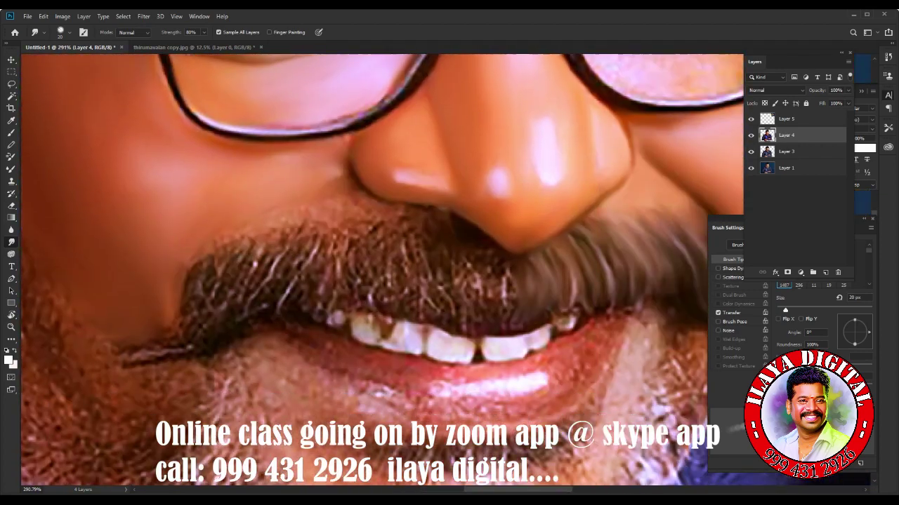
{"action": "left_click_drag", "start_coordinate": [211, 281], "coordinate": [596, 309]}
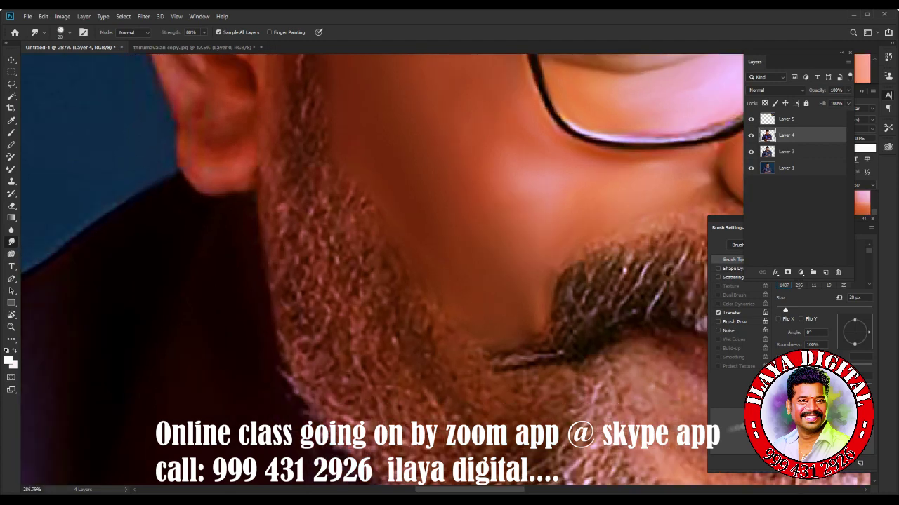
{"action": "scroll", "coordinate": [449, 281], "scroll_direction": "up", "scroll_amount": 2}
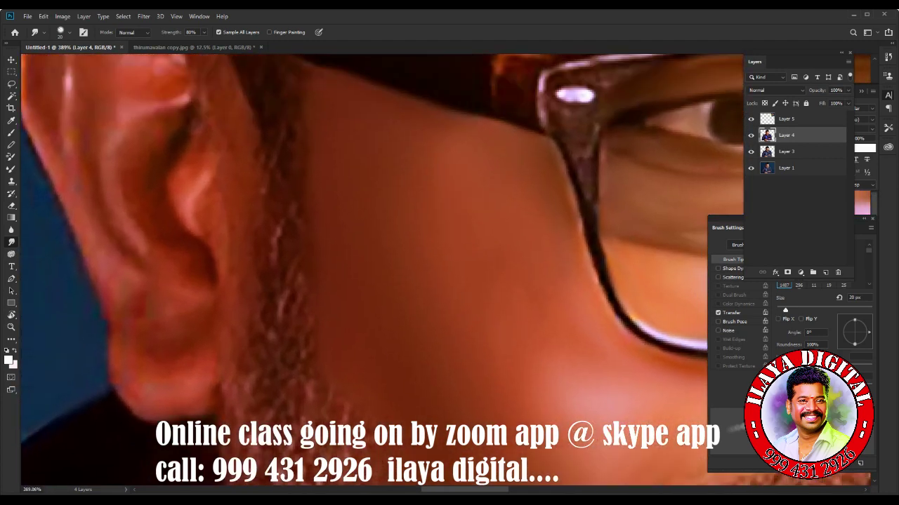
{"action": "scroll", "coordinate": [382, 270], "scroll_direction": "up", "scroll_amount": 3}
{"action": "key", "text": "bracketleft"}
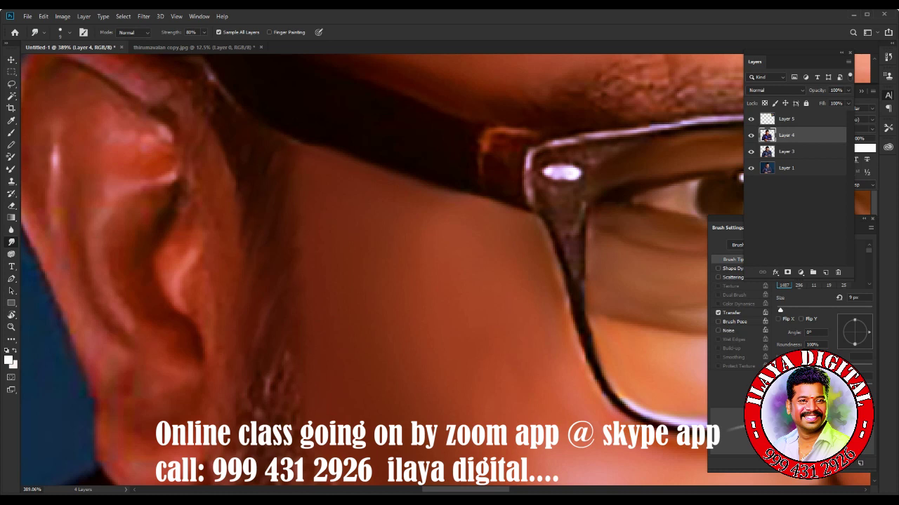
{"action": "scroll", "coordinate": [292, 205], "scroll_direction": "down", "scroll_amount": 5}
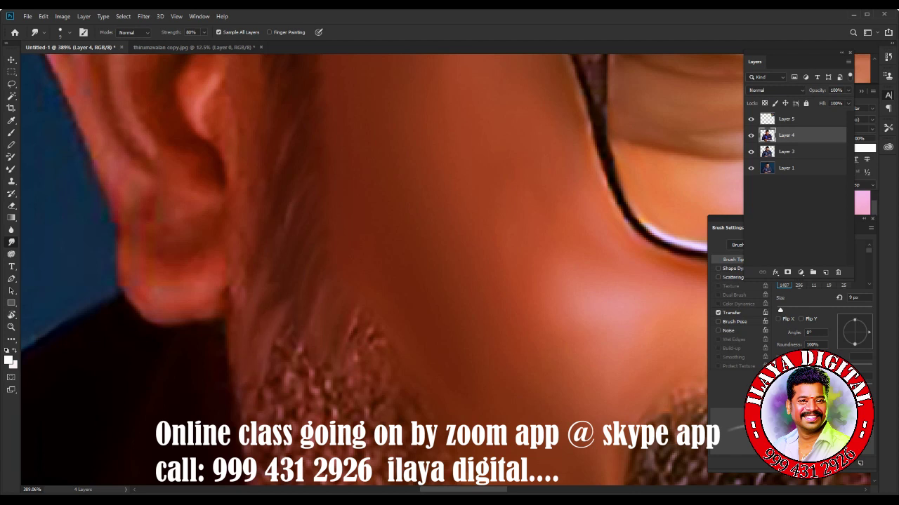
- With a 10 px Smudge brush, smear the beard speckles below the jaw into soft strokes
{"action": "left_click_drag", "start_coordinate": [312, 393], "coordinate": [375, 336]}
{"action": "scroll", "coordinate": [379, 266], "scroll_direction": "down", "scroll_amount": 3}
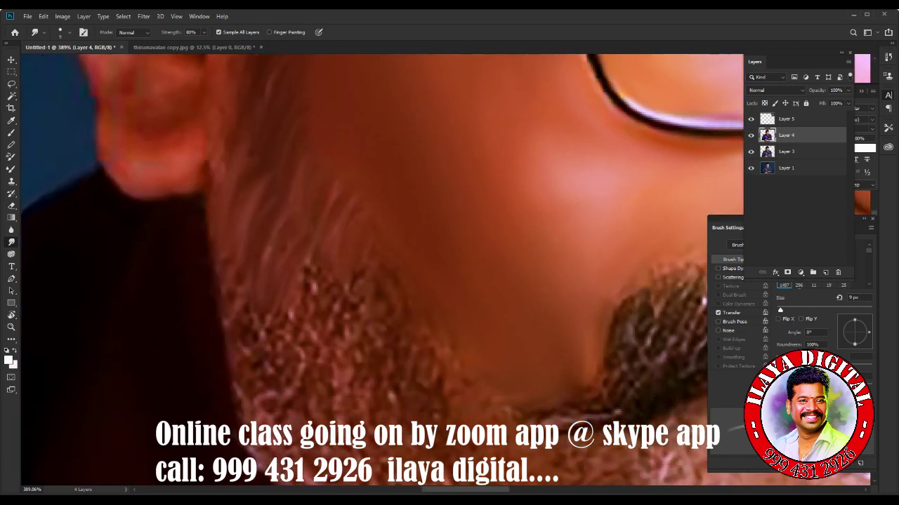
{"action": "key", "text": "bracketright"}
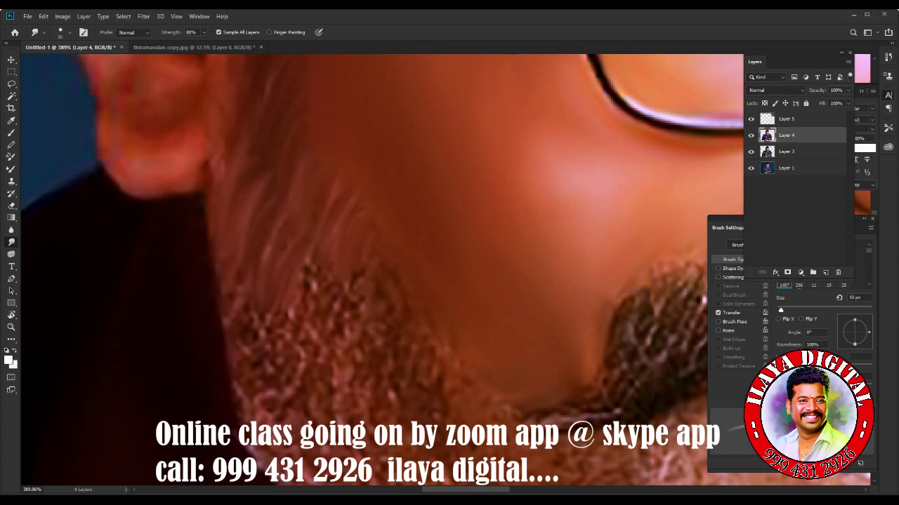
{"action": "left_click_drag", "start_coordinate": [231, 298], "coordinate": [260, 383]}
{"action": "left_click_drag", "start_coordinate": [288, 313], "coordinate": [270, 376]}
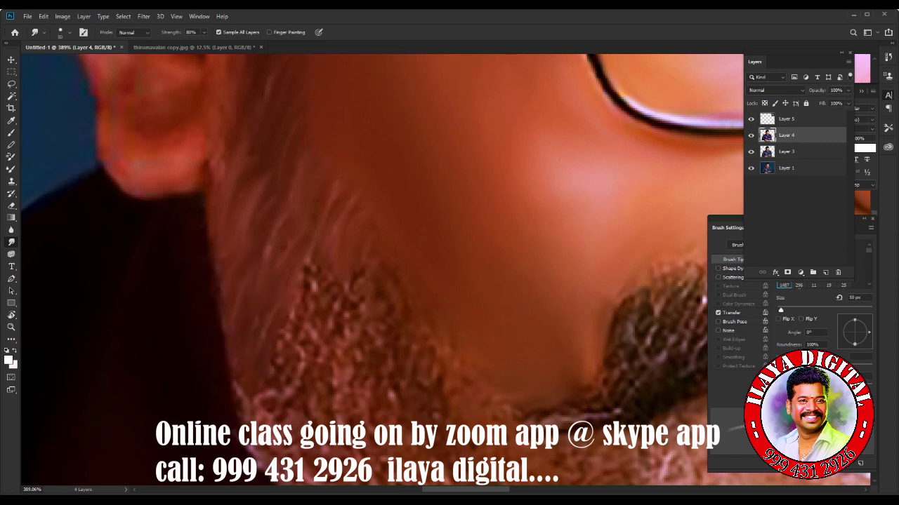
{"action": "mouse_move", "coordinate": [308, 268]}
{"action": "left_mouse_down"}
{"action": "mouse_move", "coordinate": [314, 303]}
{"action": "mouse_move", "coordinate": [344, 316]}
{"action": "mouse_move", "coordinate": [362, 309]}
{"action": "mouse_move", "coordinate": [364, 347]}
{"action": "left_mouse_up"}
{"action": "left_click_drag", "start_coordinate": [375, 289], "coordinate": [394, 358]}
{"action": "left_click_drag", "start_coordinate": [390, 389], "coordinate": [403, 409]}
{"action": "left_click_drag", "start_coordinate": [432, 349], "coordinate": [448, 410]}
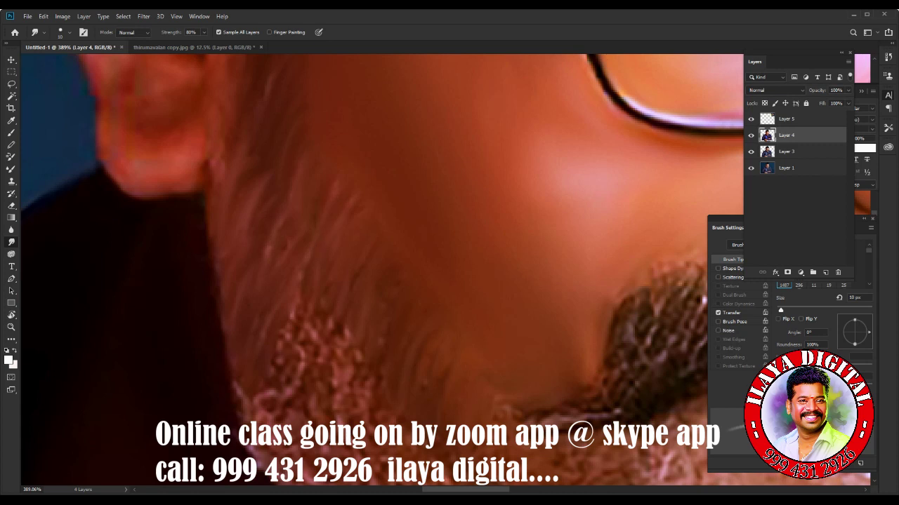
- At 15 px, smooth speckles along the beard's left edge and further right
{"action": "scroll", "coordinate": [379, 267], "scroll_direction": "down", "scroll_amount": 3}
{"action": "key", "text": "bracketright"}
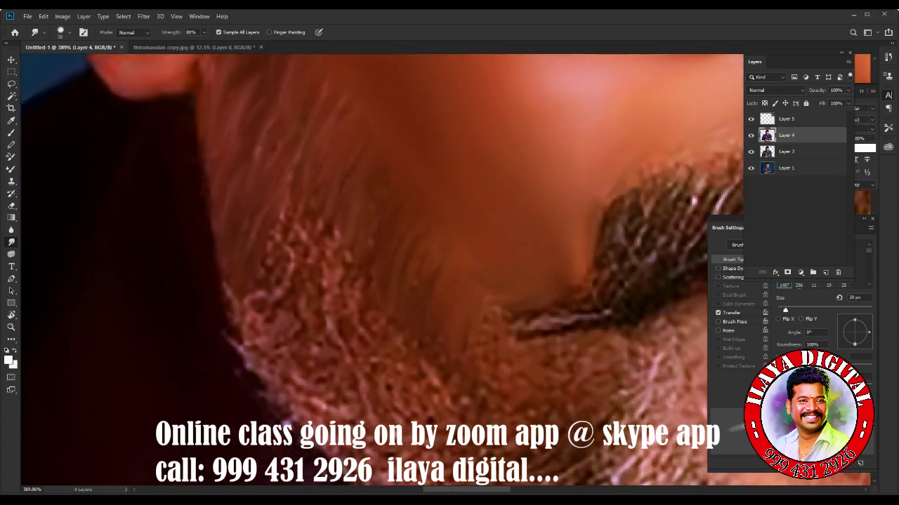
{"action": "key", "text": "bracketleft"}
{"action": "left_click_drag", "start_coordinate": [248, 280], "coordinate": [257, 313]}
{"action": "mouse_move", "coordinate": [289, 242]}
{"action": "left_mouse_down"}
{"action": "mouse_move", "coordinate": [265, 308]}
{"action": "mouse_move", "coordinate": [289, 388]}
{"action": "left_mouse_up"}
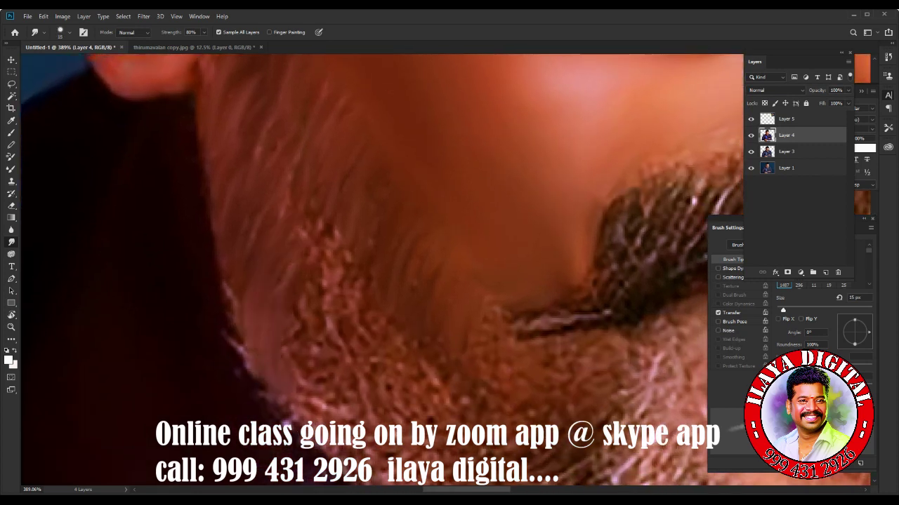
{"action": "left_click_drag", "start_coordinate": [294, 298], "coordinate": [302, 396]}
{"action": "left_click_drag", "start_coordinate": [313, 365], "coordinate": [320, 411]}
{"action": "left_click_drag", "start_coordinate": [342, 330], "coordinate": [330, 415]}
{"action": "left_click_drag", "start_coordinate": [351, 375], "coordinate": [346, 453]}
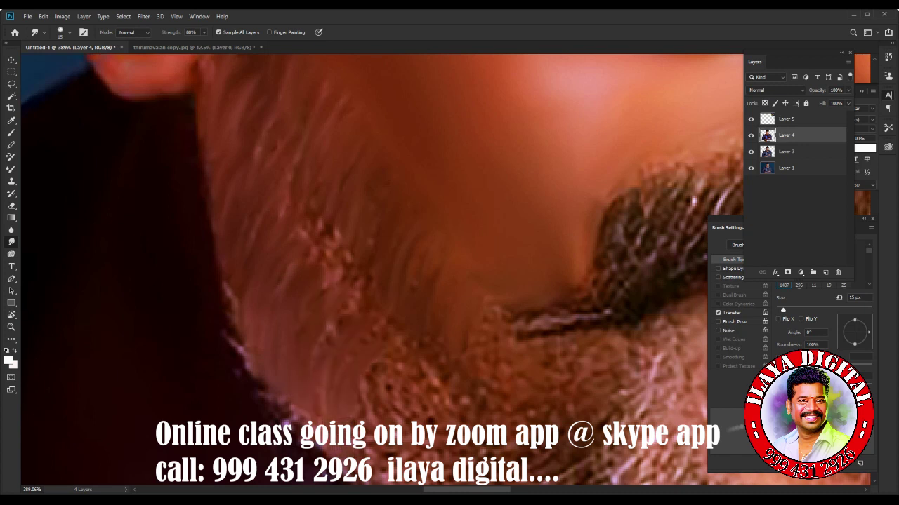
{"action": "left_click_drag", "start_coordinate": [383, 372], "coordinate": [372, 450]}
- Soften the beard's lower-left edge and blend remaining light speckles into the skin
{"action": "left_click_drag", "start_coordinate": [417, 377], "coordinate": [397, 414]}
{"action": "mouse_move", "coordinate": [236, 288]}
{"action": "left_mouse_down"}
{"action": "mouse_move", "coordinate": [257, 379]}
{"action": "mouse_move", "coordinate": [316, 453]}
{"action": "left_mouse_up"}
{"action": "left_click_drag", "start_coordinate": [337, 322], "coordinate": [330, 334]}
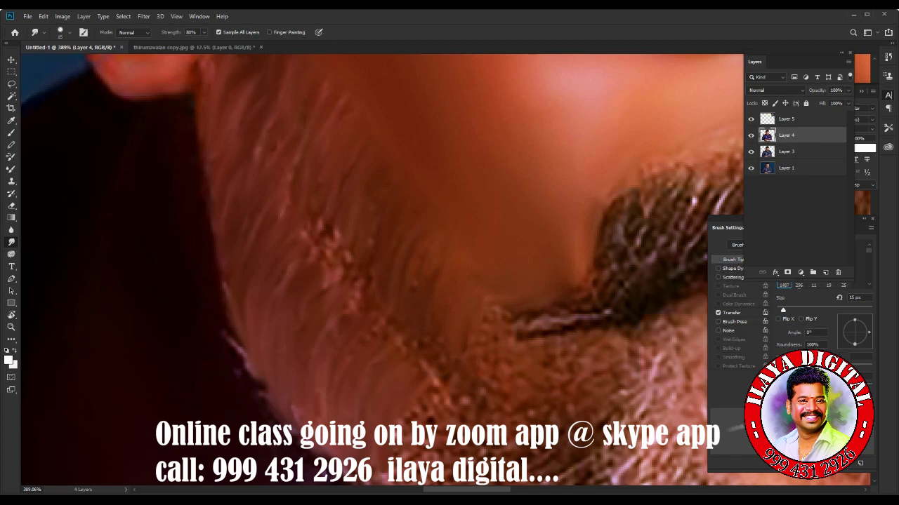
{"action": "left_click_drag", "start_coordinate": [313, 214], "coordinate": [363, 302]}
{"action": "mouse_move", "coordinate": [405, 321]}
{"action": "left_mouse_down"}
{"action": "mouse_move", "coordinate": [398, 347]}
{"action": "mouse_move", "coordinate": [437, 393]}
{"action": "left_mouse_up"}
{"action": "left_click_drag", "start_coordinate": [488, 319], "coordinate": [477, 352]}
{"action": "left_click_drag", "start_coordinate": [472, 385], "coordinate": [453, 421]}
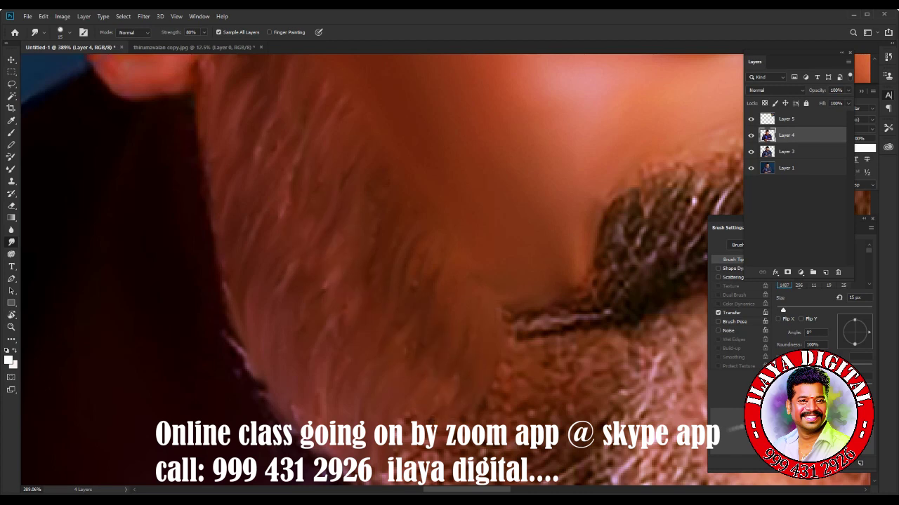
{"action": "scroll", "coordinate": [382, 270], "scroll_direction": "down", "scroll_amount": 3}
- Pull the chin beard speckles into down-left sweeping hair strands
{"action": "left_click_drag", "start_coordinate": [465, 186], "coordinate": [390, 286]}
{"action": "left_click_drag", "start_coordinate": [500, 223], "coordinate": [397, 310]}
{"action": "left_click_drag", "start_coordinate": [492, 249], "coordinate": [425, 294]}
{"action": "left_click_drag", "start_coordinate": [469, 269], "coordinate": [429, 334]}
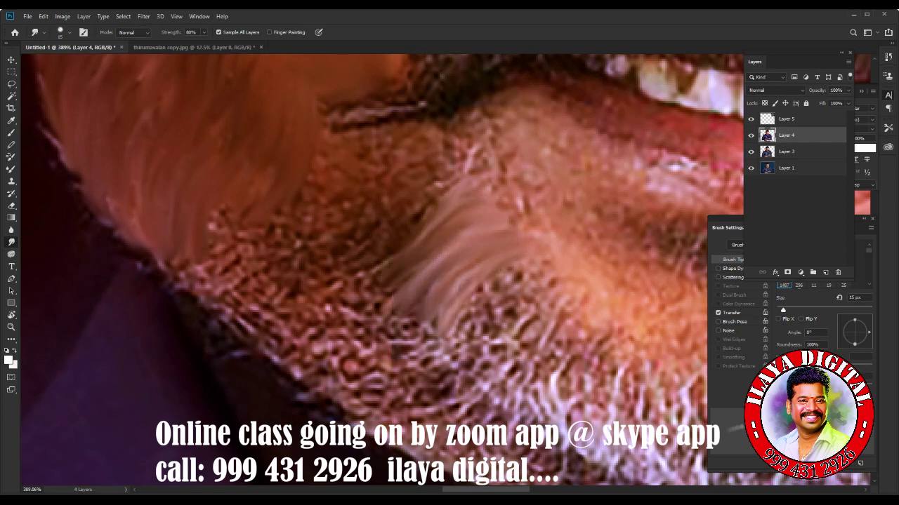
{"action": "left_click_drag", "start_coordinate": [521, 261], "coordinate": [457, 349]}
{"action": "left_click_drag", "start_coordinate": [548, 293], "coordinate": [477, 372]}
{"action": "left_click_drag", "start_coordinate": [537, 312], "coordinate": [502, 362]}
- Streak the lower beard into strands, extending them further down
{"action": "mouse_move", "coordinate": [360, 289]}
{"action": "left_mouse_down"}
{"action": "mouse_move", "coordinate": [230, 327]}
{"action": "mouse_move", "coordinate": [266, 353]}
{"action": "left_mouse_up"}
{"action": "left_click_drag", "start_coordinate": [389, 328], "coordinate": [264, 365]}
{"action": "left_click_drag", "start_coordinate": [418, 328], "coordinate": [307, 386]}
{"action": "left_click_drag", "start_coordinate": [431, 354], "coordinate": [323, 394]}
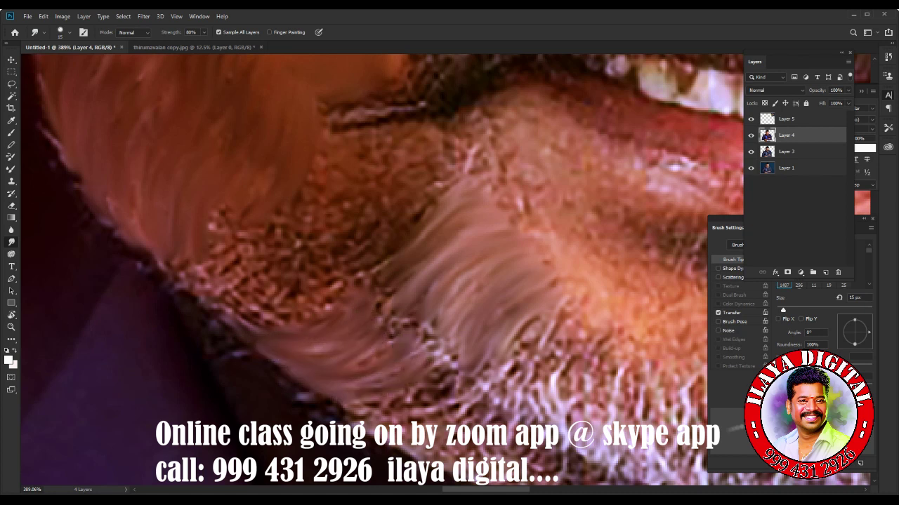
{"action": "left_click_drag", "start_coordinate": [421, 386], "coordinate": [323, 419]}
{"action": "mouse_move", "coordinate": [470, 379]}
{"action": "left_mouse_down"}
{"action": "mouse_move", "coordinate": [407, 425]}
{"action": "mouse_move", "coordinate": [435, 421]}
{"action": "left_mouse_up"}
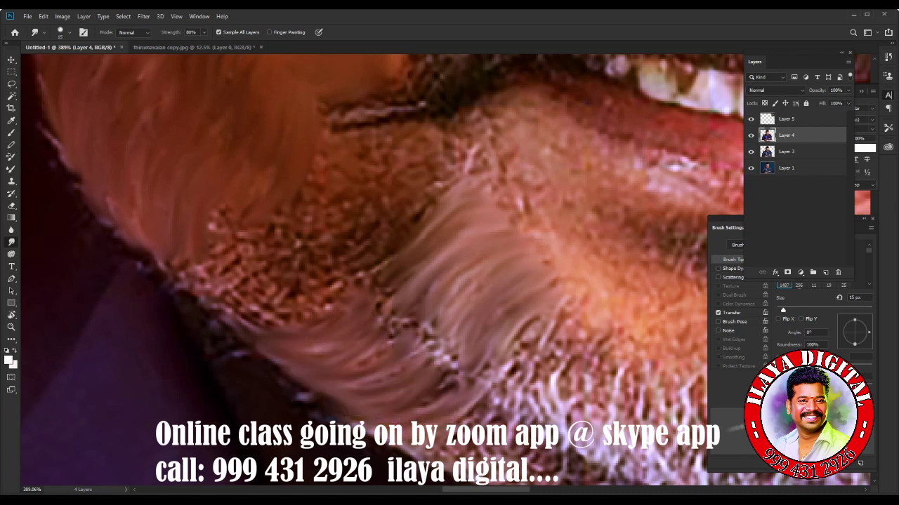
- Smooth dark beard speckles near the lip into light strands
{"action": "left_click_drag", "start_coordinate": [400, 270], "coordinate": [361, 343]}
{"action": "left_click_drag", "start_coordinate": [439, 287], "coordinate": [407, 316]}
{"action": "mouse_move", "coordinate": [449, 316]}
{"action": "left_mouse_down"}
{"action": "mouse_move", "coordinate": [414, 351]}
{"action": "mouse_move", "coordinate": [418, 372]}
{"action": "left_mouse_up"}
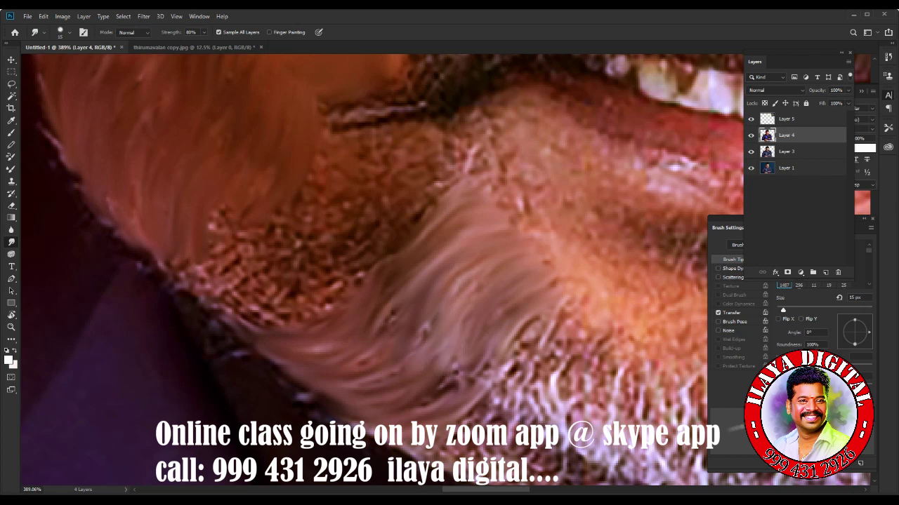
{"action": "left_click_drag", "start_coordinate": [478, 358], "coordinate": [422, 396]}
{"action": "left_click_drag", "start_coordinate": [572, 298], "coordinate": [421, 421]}
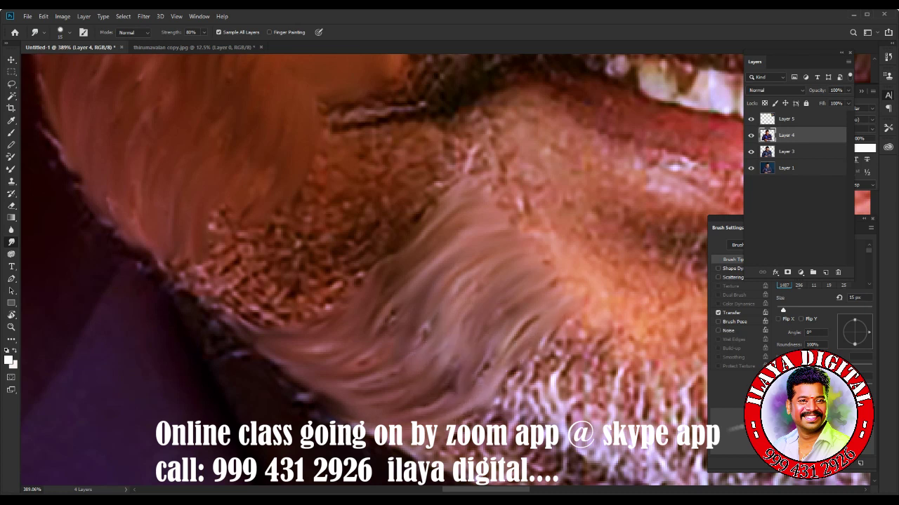
- Push smooth hair over the beard's left edge and speckled patch
{"action": "mouse_move", "coordinate": [211, 226]}
{"action": "left_mouse_down"}
{"action": "mouse_move", "coordinate": [204, 288]}
{"action": "mouse_move", "coordinate": [225, 314]}
{"action": "left_mouse_up"}
{"action": "left_click_drag", "start_coordinate": [181, 261], "coordinate": [165, 283]}
{"action": "mouse_move", "coordinate": [234, 245]}
{"action": "left_mouse_down"}
{"action": "mouse_move", "coordinate": [226, 323]}
{"action": "mouse_move", "coordinate": [251, 323]}
{"action": "left_mouse_up"}
{"action": "left_click_drag", "start_coordinate": [277, 219], "coordinate": [263, 326]}
{"action": "mouse_move", "coordinate": [291, 277]}
{"action": "left_mouse_down"}
{"action": "mouse_move", "coordinate": [281, 329]}
{"action": "mouse_move", "coordinate": [296, 324]}
{"action": "left_mouse_up"}
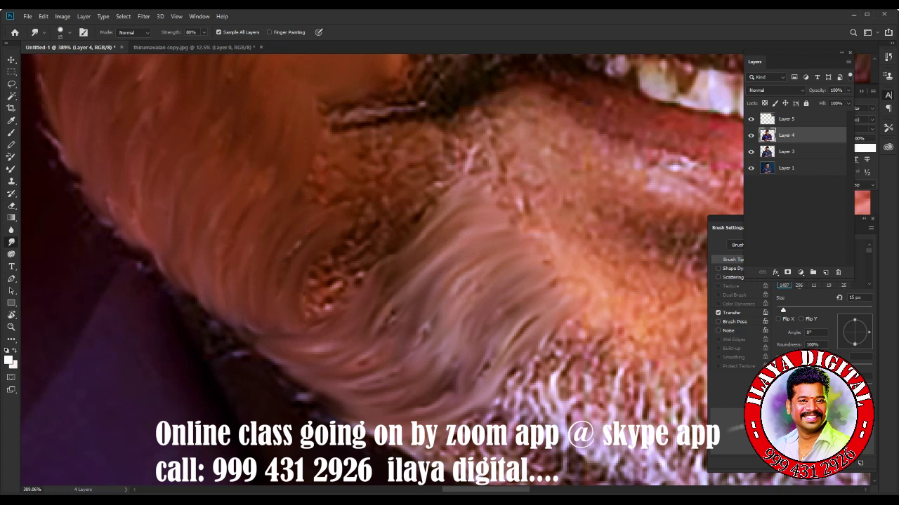
- Blend the last speckled patch into hair and soften the beard's outer edges
{"action": "mouse_move", "coordinate": [323, 254]}
{"action": "left_mouse_down"}
{"action": "mouse_move", "coordinate": [306, 286]}
{"action": "mouse_move", "coordinate": [317, 313]}
{"action": "left_mouse_up"}
{"action": "left_click_drag", "start_coordinate": [387, 250], "coordinate": [331, 309]}
{"action": "mouse_move", "coordinate": [383, 282]}
{"action": "left_mouse_down"}
{"action": "mouse_move", "coordinate": [295, 332]}
{"action": "mouse_move", "coordinate": [384, 320]}
{"action": "mouse_move", "coordinate": [372, 336]}
{"action": "left_mouse_up"}
{"action": "left_click_drag", "start_coordinate": [342, 346], "coordinate": [274, 343]}
{"action": "mouse_move", "coordinate": [136, 185]}
{"action": "left_mouse_down"}
{"action": "mouse_move", "coordinate": [158, 271]}
{"action": "mouse_move", "coordinate": [239, 324]}
{"action": "left_mouse_up"}
{"action": "left_click_drag", "start_coordinate": [270, 361], "coordinate": [358, 408]}
- Smudge away the skin and beard texture beside the lip
{"action": "scroll", "coordinate": [379, 267], "scroll_direction": "up", "scroll_amount": 5}
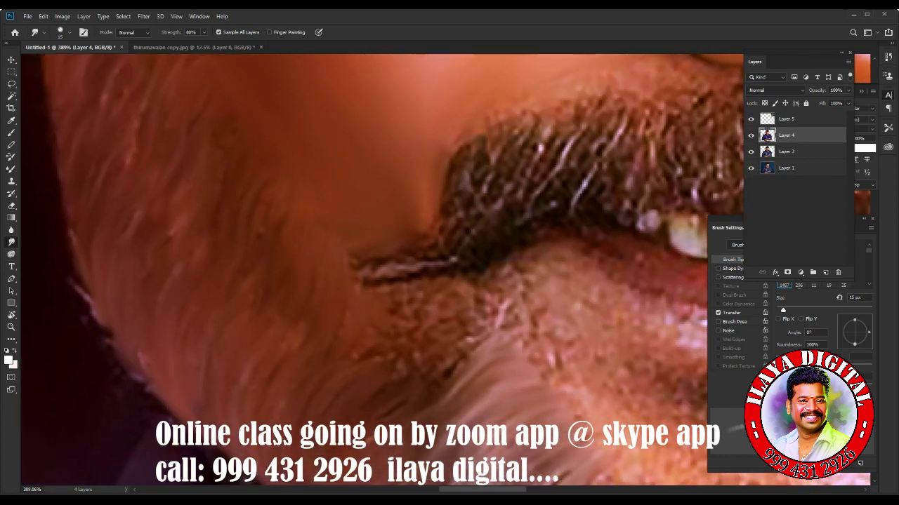
{"action": "left_click_drag", "start_coordinate": [410, 366], "coordinate": [434, 309]}
{"action": "left_click_drag", "start_coordinate": [447, 369], "coordinate": [450, 309]}
{"action": "left_click_drag", "start_coordinate": [463, 340], "coordinate": [477, 270]}
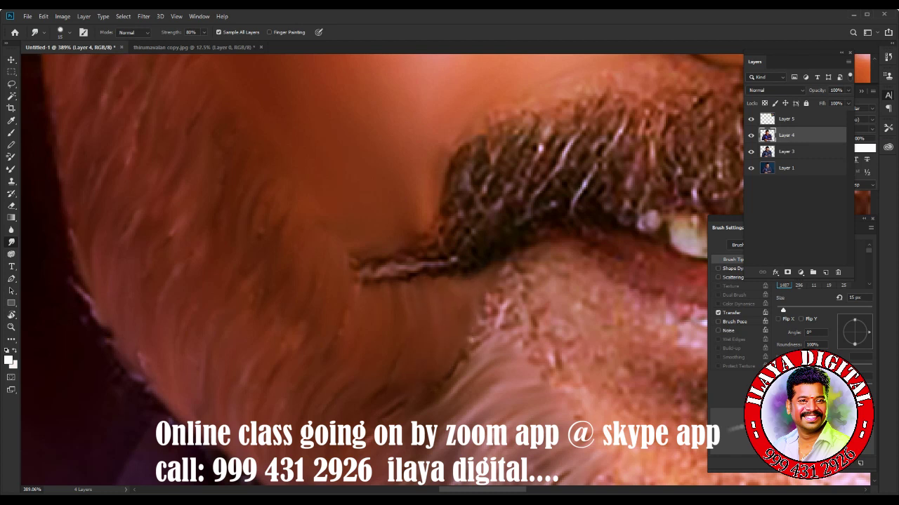
{"action": "left_click_drag", "start_coordinate": [480, 323], "coordinate": [504, 264]}
{"action": "left_click_drag", "start_coordinate": [474, 348], "coordinate": [495, 295]}
{"action": "left_click_drag", "start_coordinate": [523, 291], "coordinate": [530, 276]}
{"action": "left_click_drag", "start_coordinate": [505, 309], "coordinate": [527, 253]}
- Smooth the skin texture below the moustache and left of the lip
{"action": "left_click_drag", "start_coordinate": [504, 326], "coordinate": [518, 284]}
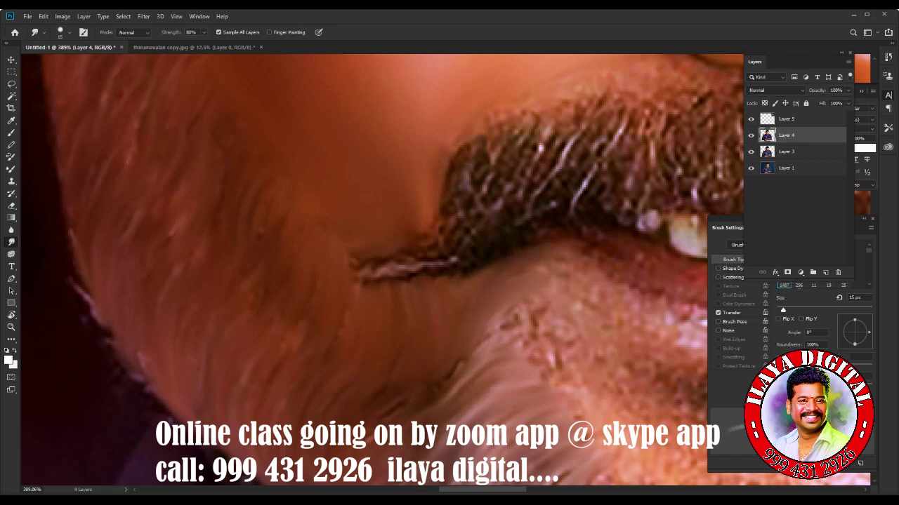
{"action": "left_click_drag", "start_coordinate": [491, 358], "coordinate": [553, 303]}
{"action": "left_click_drag", "start_coordinate": [521, 347], "coordinate": [562, 321]}
{"action": "left_click_drag", "start_coordinate": [537, 372], "coordinate": [572, 347]}
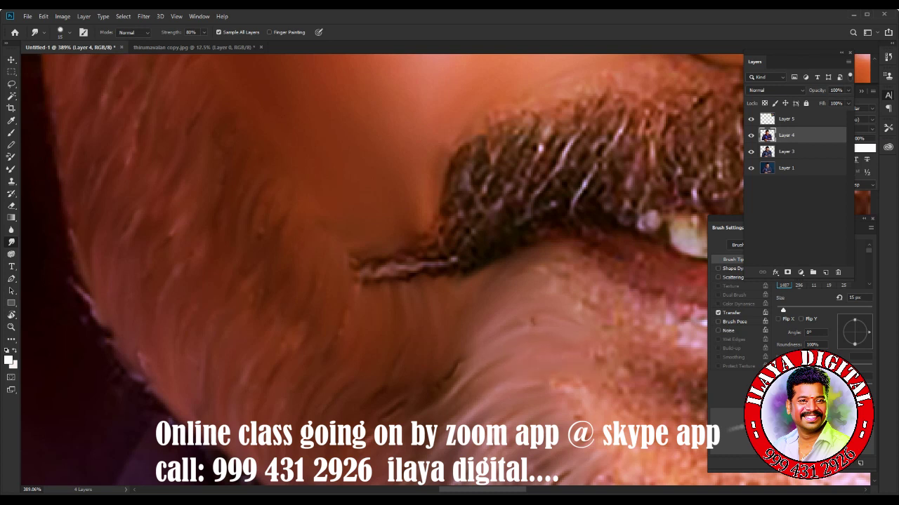
{"action": "left_click_drag", "start_coordinate": [459, 372], "coordinate": [442, 381]}
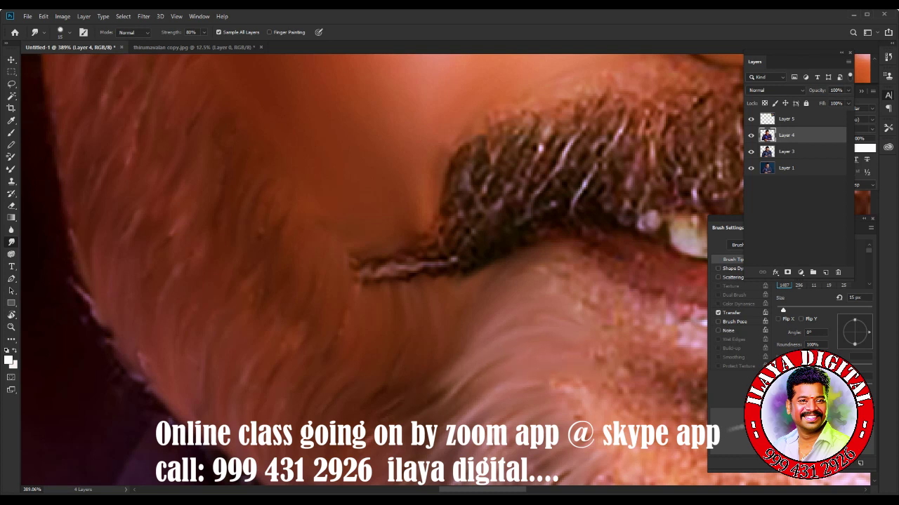
- Sweep the moustache strands down-left into a smooth dark brown curl
{"action": "mouse_move", "coordinate": [469, 179]}
{"action": "left_mouse_down"}
{"action": "mouse_move", "coordinate": [449, 232]}
{"action": "mouse_move", "coordinate": [379, 270]}
{"action": "mouse_move", "coordinate": [337, 261]}
{"action": "left_mouse_up"}
{"action": "mouse_move", "coordinate": [445, 263]}
{"action": "left_mouse_down"}
{"action": "mouse_move", "coordinate": [344, 283]}
{"action": "mouse_move", "coordinate": [316, 237]}
{"action": "left_mouse_up"}
{"action": "left_click_drag", "start_coordinate": [484, 140], "coordinate": [439, 218]}
{"action": "left_click_drag", "start_coordinate": [516, 113], "coordinate": [485, 196]}
{"action": "mouse_move", "coordinate": [562, 102]}
{"action": "left_mouse_down"}
{"action": "mouse_move", "coordinate": [500, 176]}
{"action": "mouse_move", "coordinate": [526, 186]}
{"action": "left_mouse_up"}
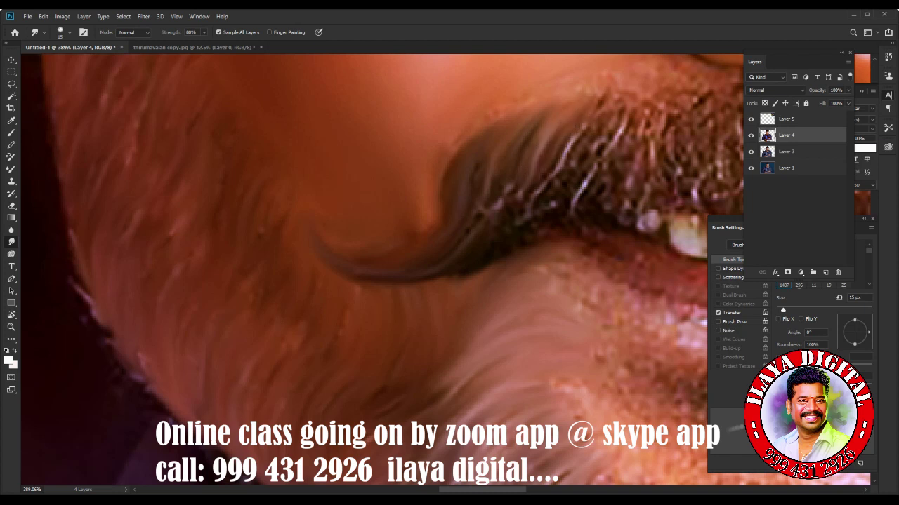
{"action": "mouse_move", "coordinate": [601, 99]}
{"action": "left_mouse_down"}
{"action": "mouse_move", "coordinate": [545, 211]}
{"action": "mouse_move", "coordinate": [502, 225]}
{"action": "left_mouse_up"}
{"action": "left_click_drag", "start_coordinate": [553, 168], "coordinate": [502, 239]}
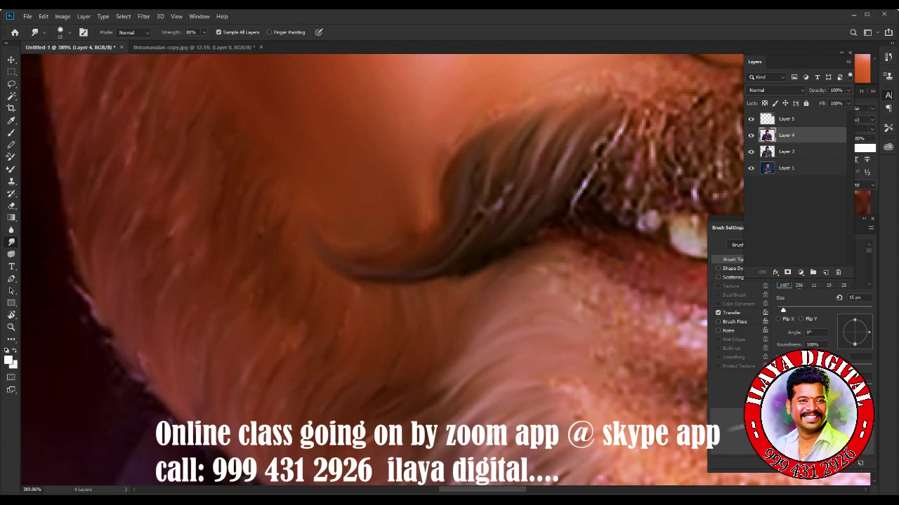
{"action": "left_click_drag", "start_coordinate": [508, 184], "coordinate": [477, 237]}
{"action": "left_click_drag", "start_coordinate": [486, 200], "coordinate": [469, 247]}
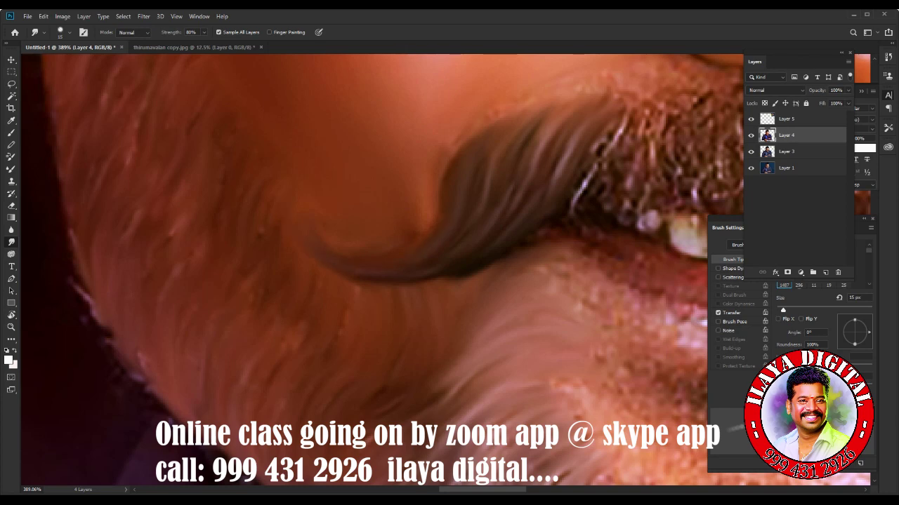
{"action": "left_click_drag", "start_coordinate": [455, 278], "coordinate": [405, 289]}
- Pull smudged hair strands into the beard below the lip, then add empty Layer 6
{"action": "scroll", "coordinate": [225, 193], "scroll_direction": "up", "scroll_amount": 5}
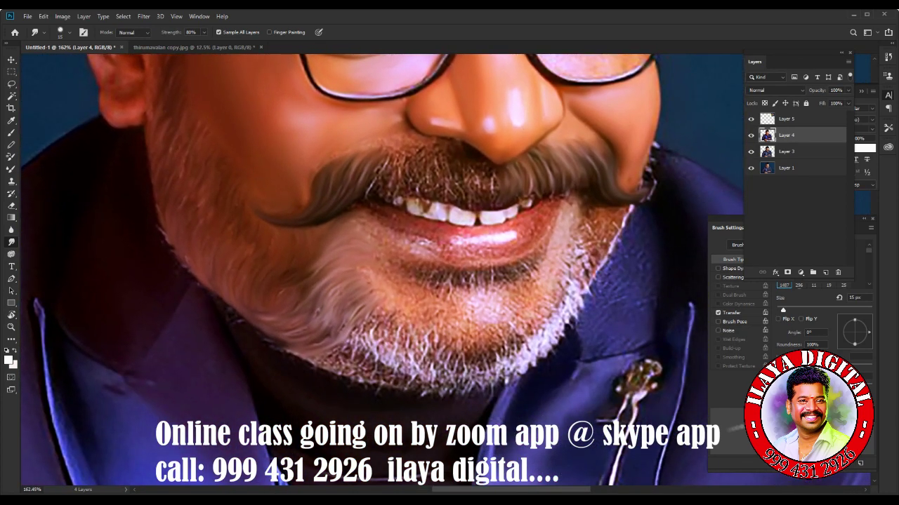
{"action": "scroll", "coordinate": [400, 312], "scroll_direction": "up", "scroll_amount": 3}
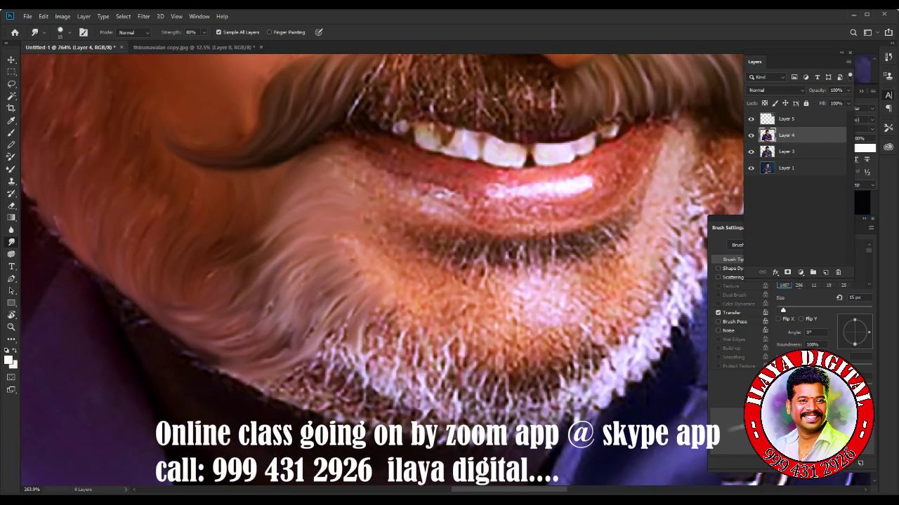
{"action": "mouse_move", "coordinate": [376, 358]}
{"action": "left_mouse_down"}
{"action": "mouse_move", "coordinate": [400, 308]}
{"action": "mouse_move", "coordinate": [393, 330]}
{"action": "left_mouse_up"}
{"action": "mouse_move", "coordinate": [407, 361]}
{"action": "left_mouse_down"}
{"action": "mouse_move", "coordinate": [411, 309]}
{"action": "mouse_move", "coordinate": [442, 316]}
{"action": "left_mouse_up"}
{"action": "left_click_drag", "start_coordinate": [344, 323], "coordinate": [513, 456]}
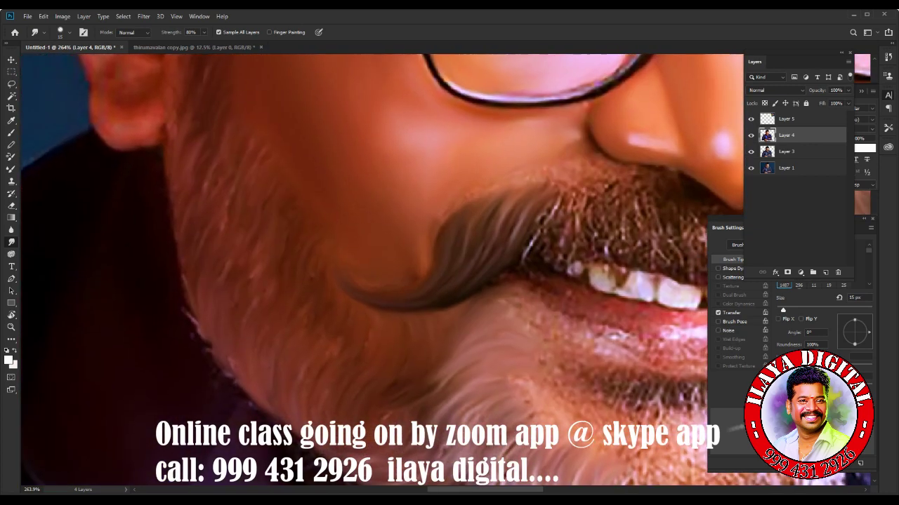
{"action": "key", "text": "ctrl+shift+n"}
{"action": "key", "text": "Return"}
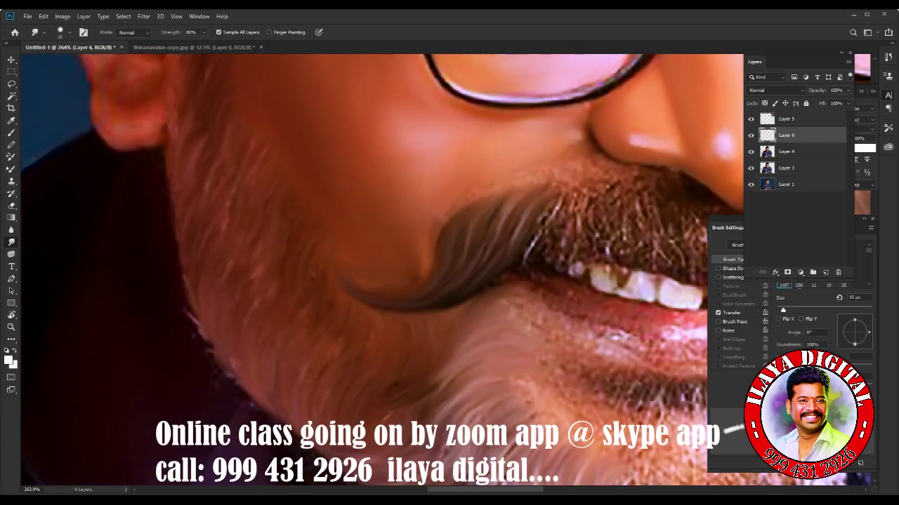
- Switch to the Brush tool with the Oval 45 px preset
{"action": "mouse_move", "coordinate": [379, 210]}
{"action": "left_mouse_down"}
{"action": "mouse_move", "coordinate": [435, 400]}
{"action": "mouse_move", "coordinate": [379, 176]}
{"action": "left_mouse_up"}
{"action": "scroll", "coordinate": [379, 266], "scroll_direction": "up", "scroll_amount": 2}
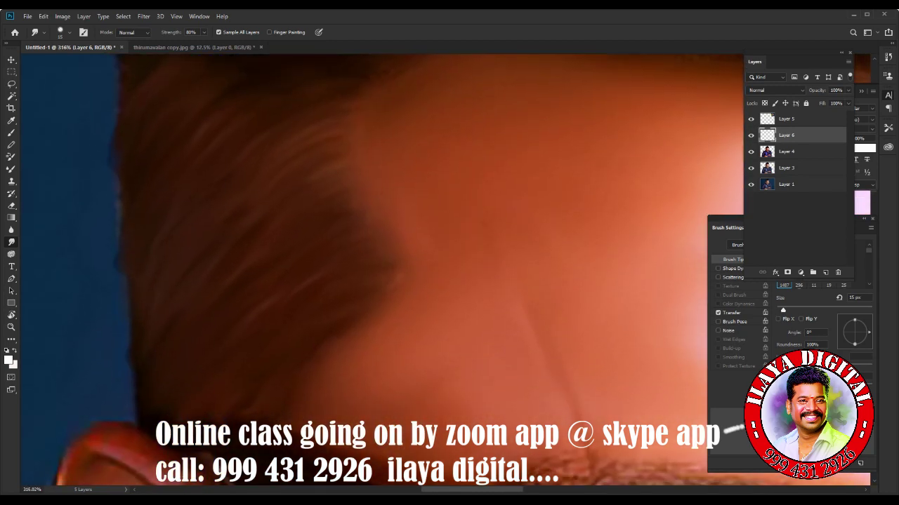
{"action": "key", "text": "b"}
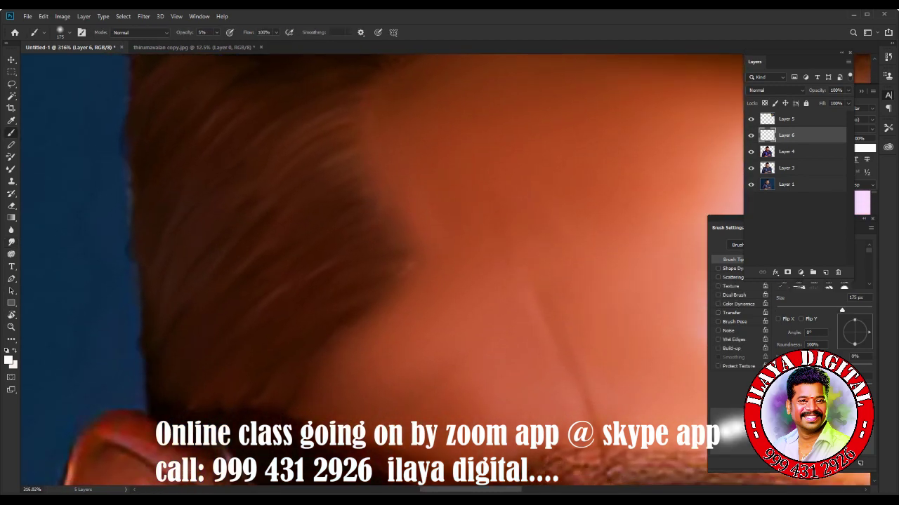
{"action": "right_click", "coordinate": [315, 160]}
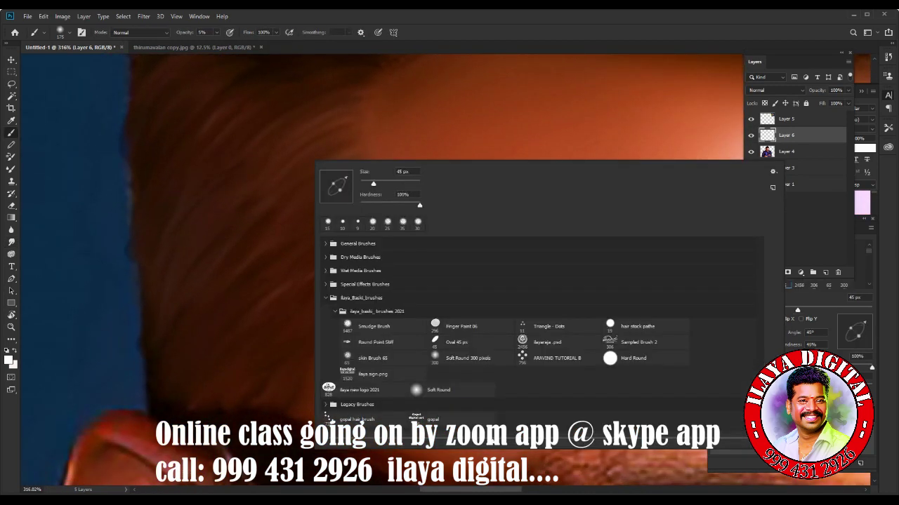
{"action": "left_click", "coordinate": [456, 342]}
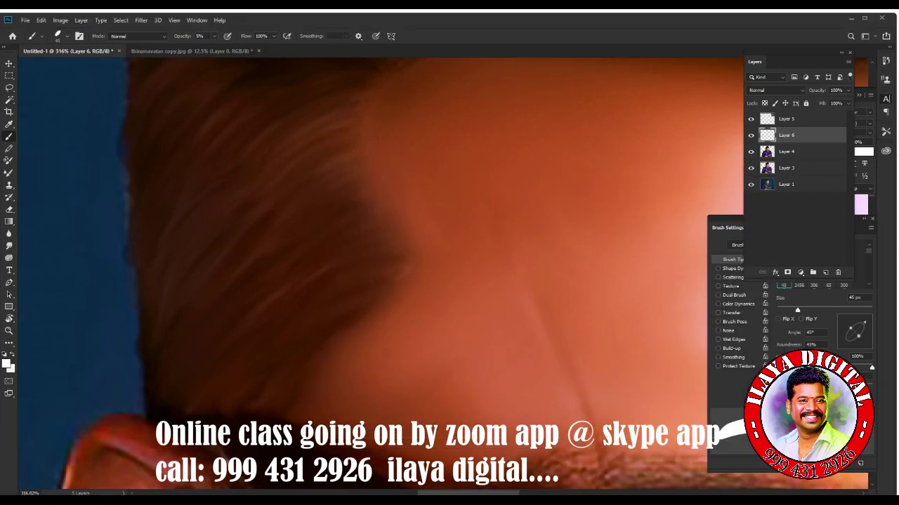
- Enable Transfer and Shape Dynamics so flow and size follow pen pressure
{"action": "left_click", "coordinate": [733, 259]}
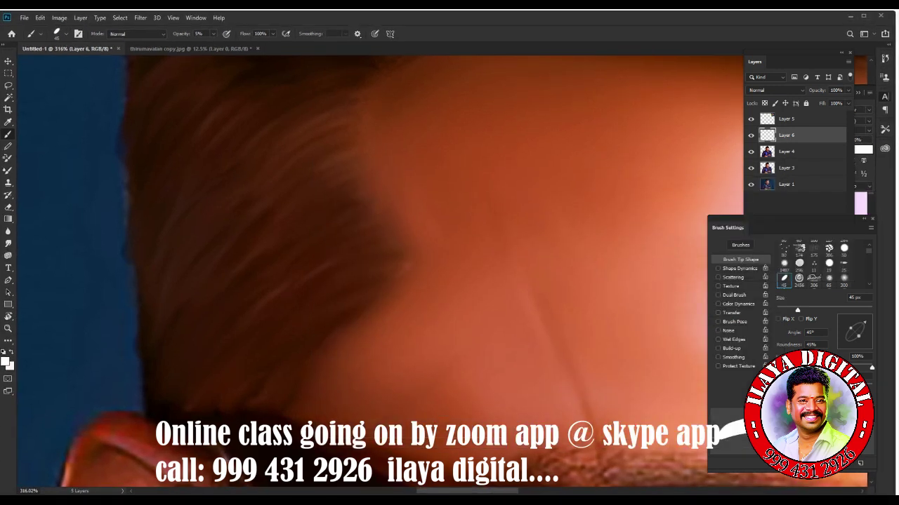
{"action": "left_click", "coordinate": [731, 312]}
{"action": "left_click", "coordinate": [827, 306]}
{"action": "left_click", "coordinate": [822, 336]}
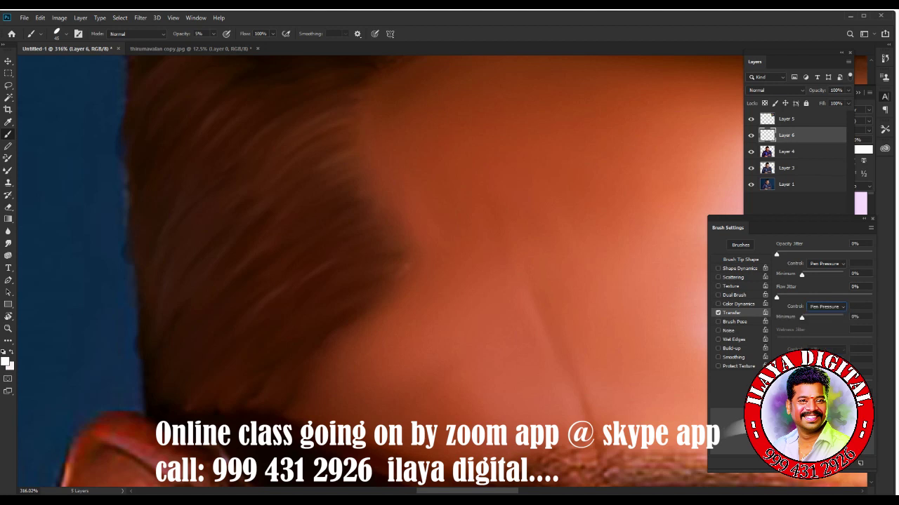
{"action": "left_click", "coordinate": [739, 268]}
{"action": "left_click", "coordinate": [827, 263]}
{"action": "left_click", "coordinate": [825, 288]}
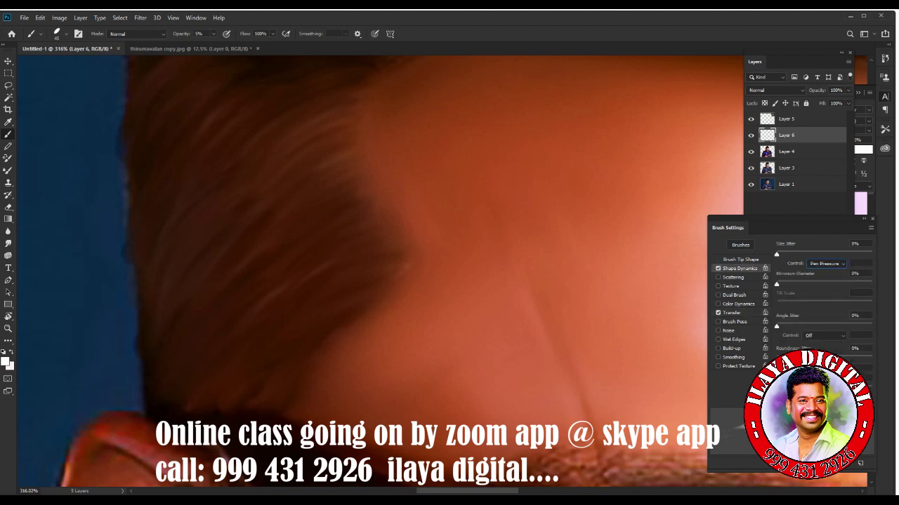
{"action": "left_click", "coordinate": [740, 259]}
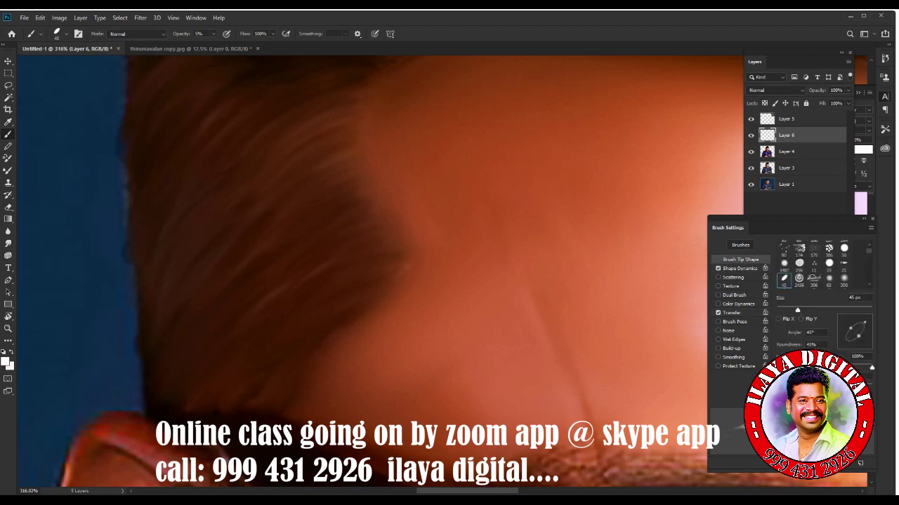
- Set the brush tip to a 54° angle, 86% roundness and 34 px size
{"action": "left_click_drag", "start_coordinate": [863, 323], "coordinate": [861, 336]}
{"action": "left_click_drag", "start_coordinate": [796, 309], "coordinate": [792, 310]}
{"action": "left_click_drag", "start_coordinate": [871, 367], "coordinate": [843, 367]}
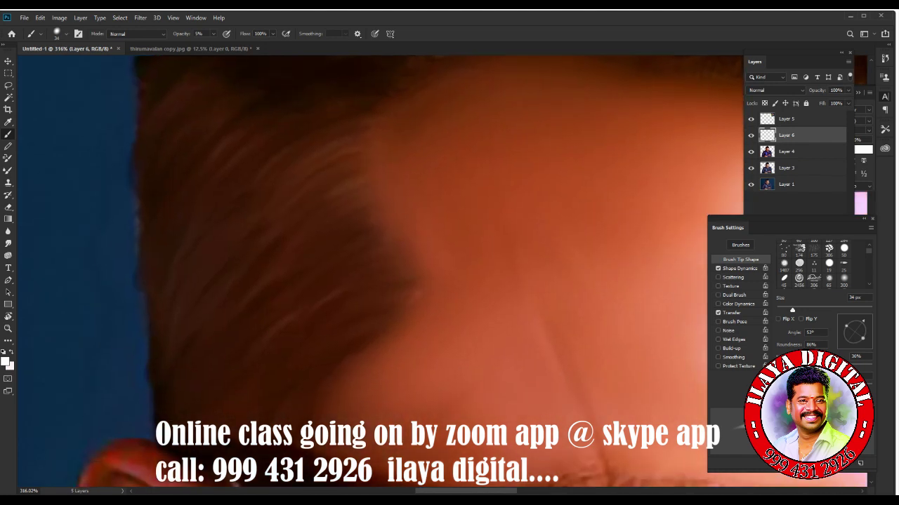
- Make the foreground colour a mid blue and shrink the brush
{"action": "left_click", "coordinate": [9, 121]}
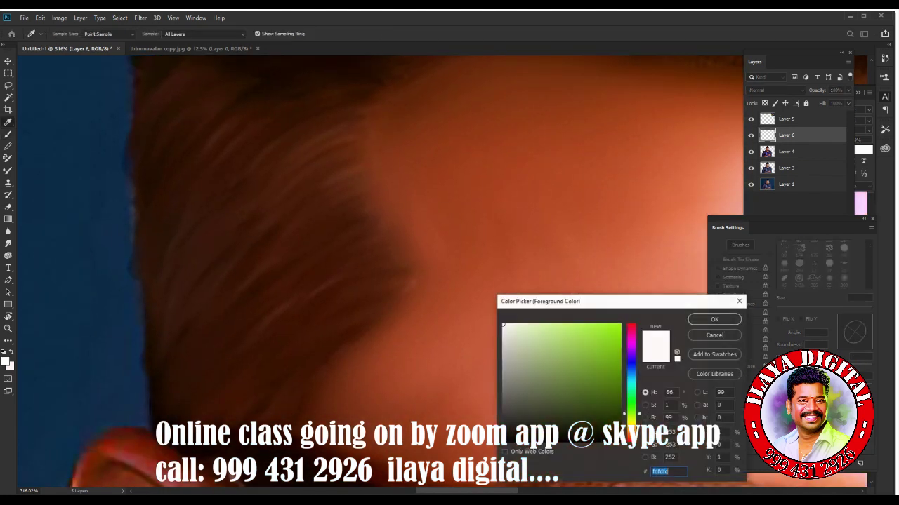
{"action": "left_click", "coordinate": [6, 361]}
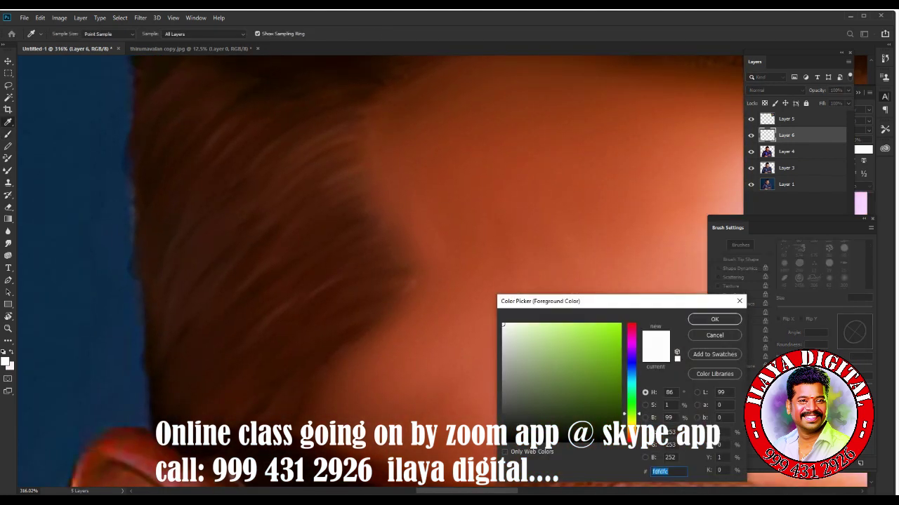
{"action": "type", "text": "fcfcfd"}
{"action": "left_click", "coordinate": [582, 373]}
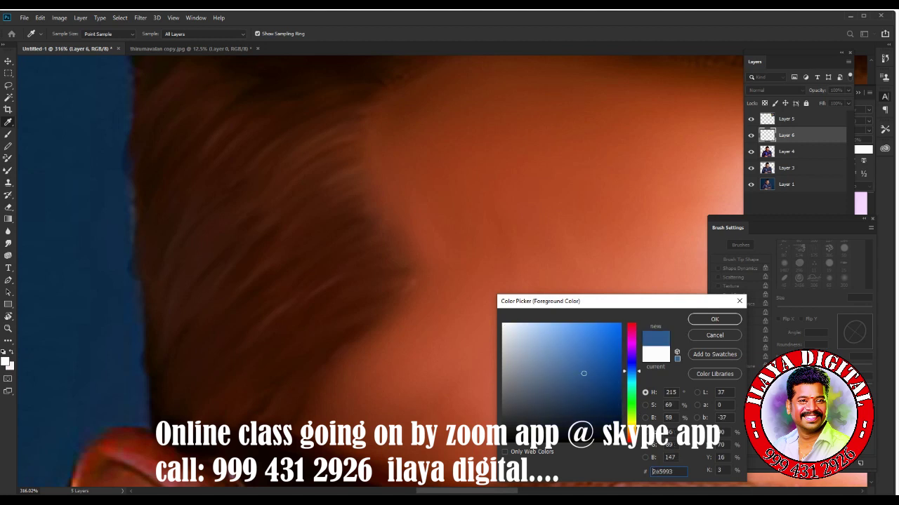
{"action": "left_click", "coordinate": [713, 319]}
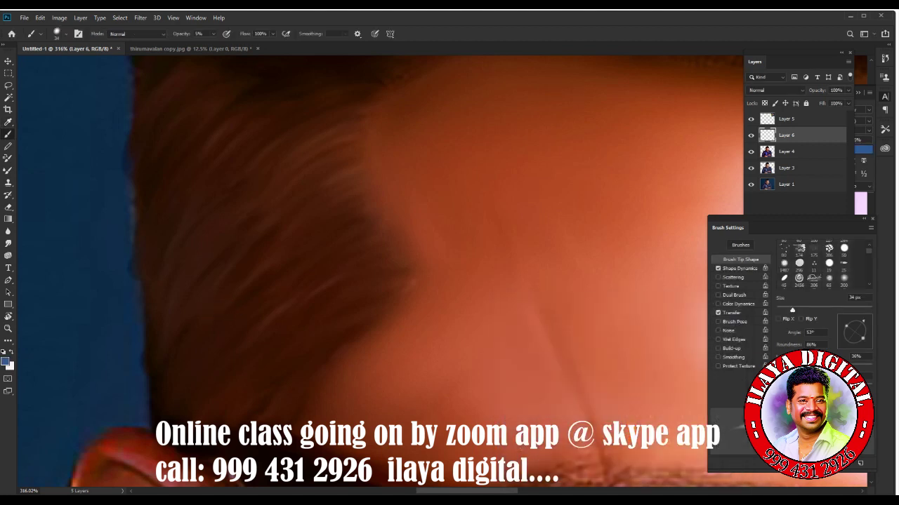
{"action": "key", "text": "bracketleft"}
{"action": "key", "text": "bracketleft"}
{"action": "key", "text": "bracketleft"}
{"action": "key", "text": "bracketleft"}
- Set the brush opacity and flow to 50%
{"action": "left_click", "coordinate": [212, 34]}
{"action": "left_click_drag", "start_coordinate": [212, 44], "coordinate": [236, 44]}
{"action": "type", "text": "50"}
{"action": "left_click", "coordinate": [212, 34]}
{"action": "left_click", "coordinate": [261, 34]}
{"action": "type", "text": "5"}
{"action": "left_click", "coordinate": [798, 278]}
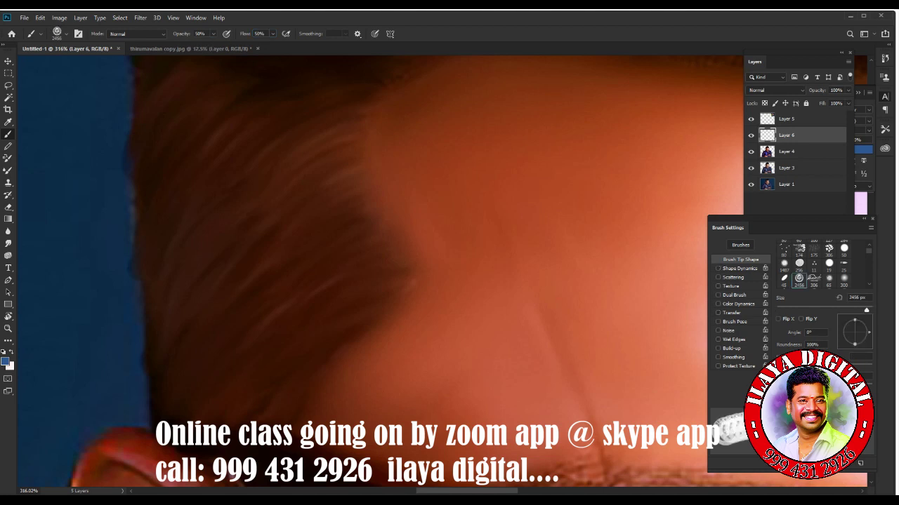
- Undo a trial blue stroke and reselect the Oval 45 px brush preset
{"action": "left_click", "coordinate": [379, 463]}
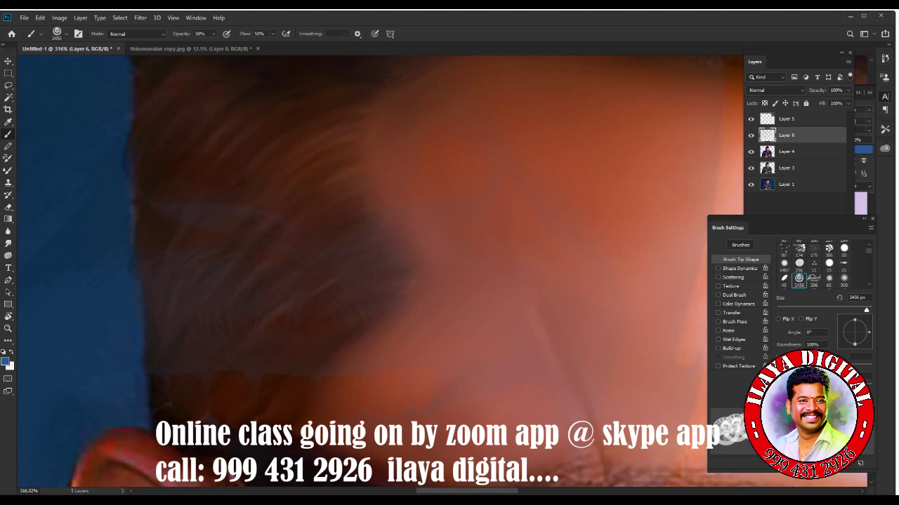
{"action": "key", "text": "ctrl+z"}
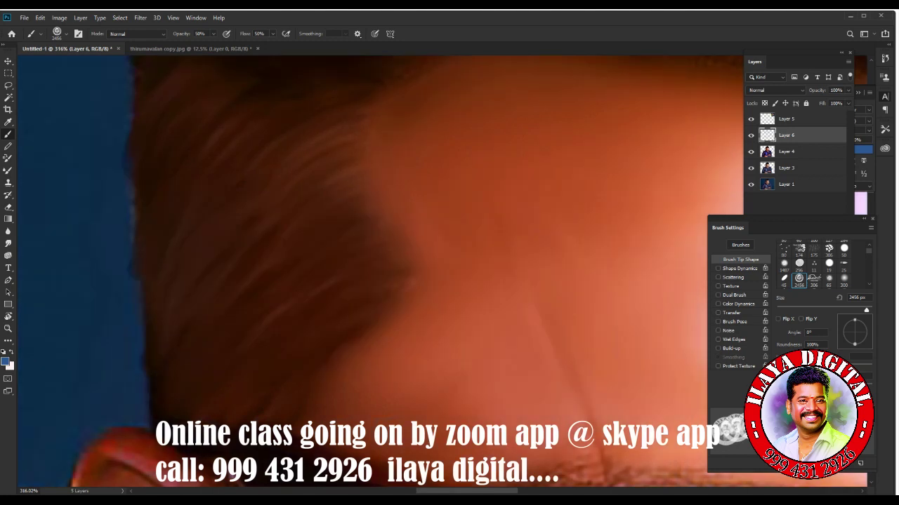
{"action": "right_click", "coordinate": [280, 211]}
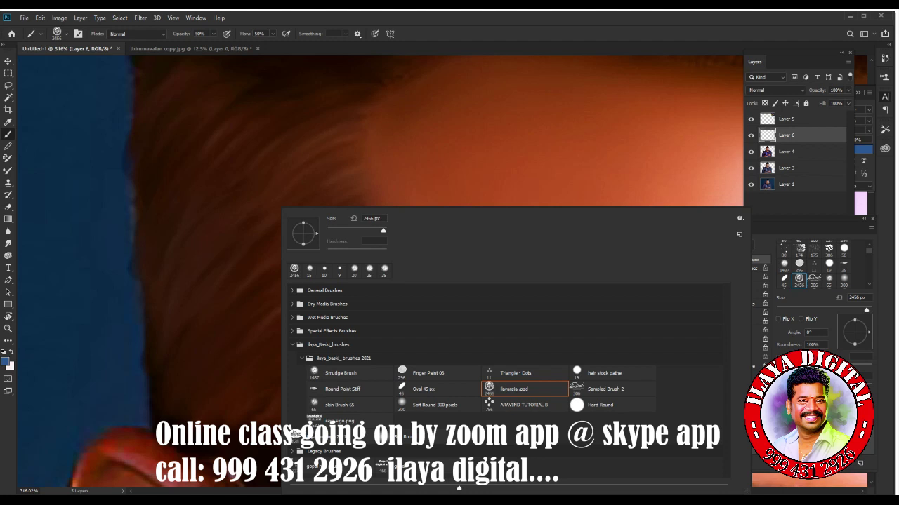
{"action": "left_click", "coordinate": [421, 389]}
{"action": "key", "text": "Return"}
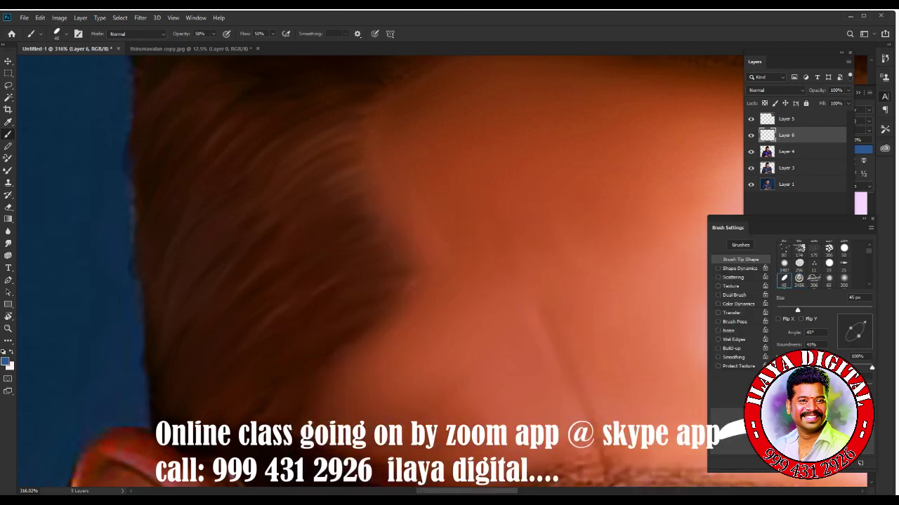
- Re-enable pressure-driven Transfer and Shape Dynamics, with a 39 px tip angled at 56°
{"action": "left_click", "coordinate": [730, 313]}
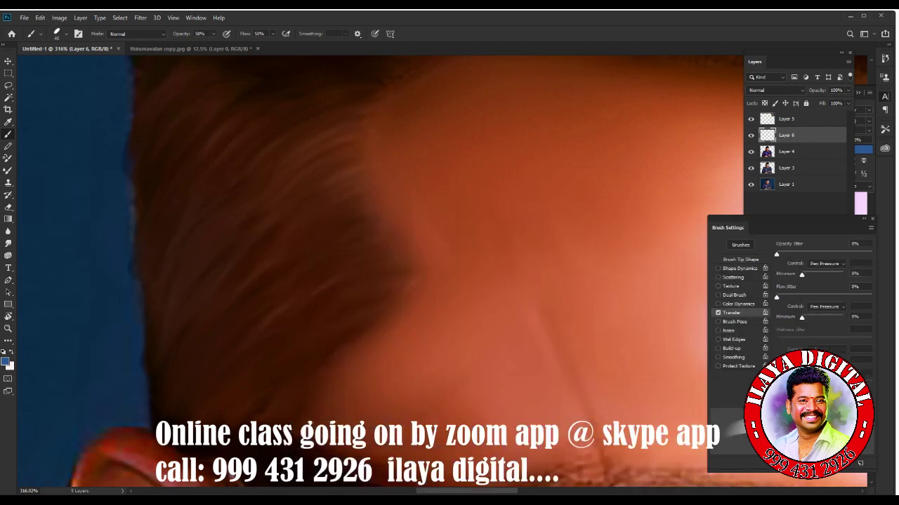
{"action": "left_click", "coordinate": [740, 269]}
{"action": "left_click", "coordinate": [826, 263]}
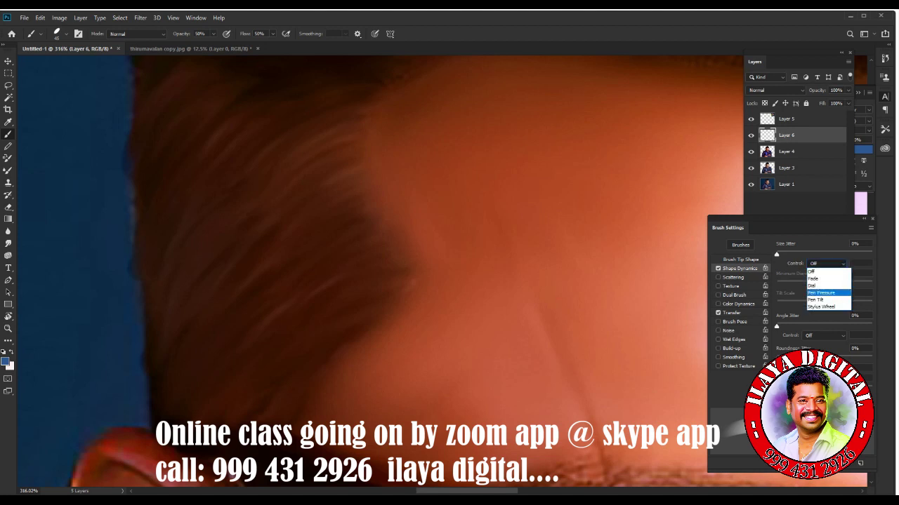
{"action": "left_click", "coordinate": [820, 292]}
{"action": "left_click", "coordinate": [740, 259]}
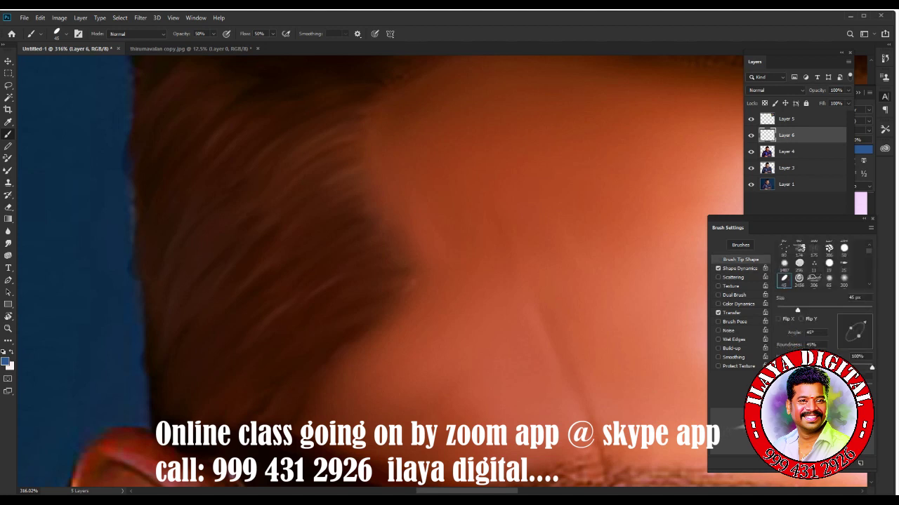
{"action": "left_click_drag", "start_coordinate": [797, 309], "coordinate": [794, 310]}
{"action": "mouse_move", "coordinate": [861, 325]}
{"action": "left_mouse_down"}
{"action": "mouse_move", "coordinate": [863, 340]}
{"action": "mouse_move", "coordinate": [821, 368]}
{"action": "left_mouse_up"}
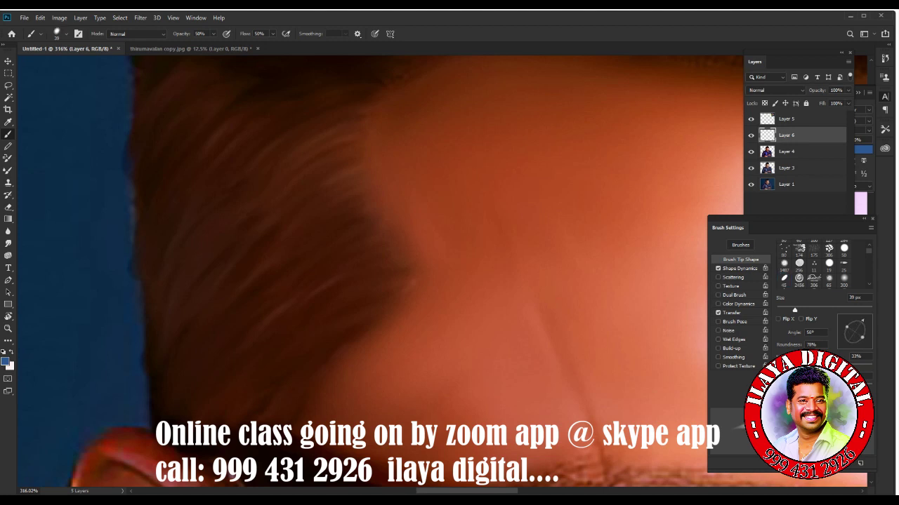
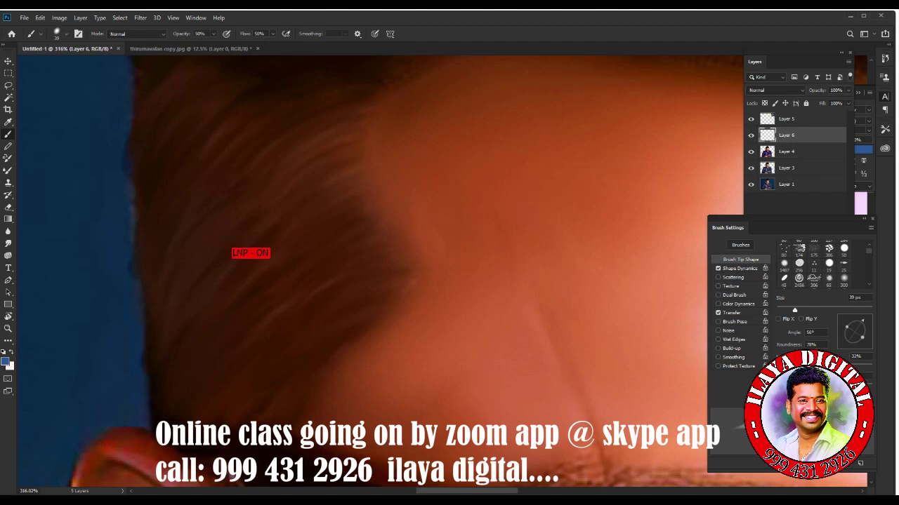
- With a 10 px brush, paint thin diagonal bluish-grey strands across the lower and middle hair
{"action": "key", "text": "bracketleft"}
{"action": "key", "text": "bracketleft"}
{"action": "key", "text": "bracketleft"}
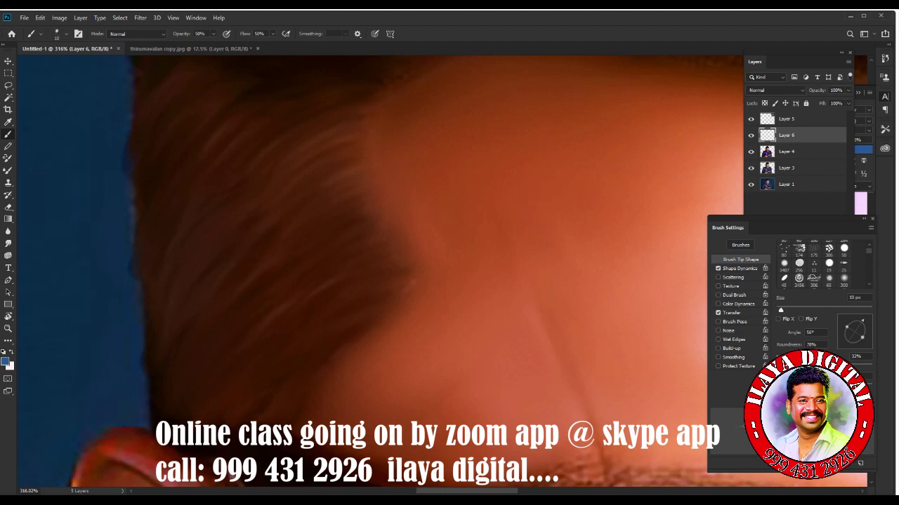
{"action": "key", "text": "bracketright"}
{"action": "key", "text": "bracketleft"}
{"action": "mouse_move", "coordinate": [181, 395]}
{"action": "left_mouse_down"}
{"action": "mouse_move", "coordinate": [230, 341]}
{"action": "mouse_move", "coordinate": [253, 334]}
{"action": "left_mouse_up"}
{"action": "mouse_move", "coordinate": [223, 375]}
{"action": "left_mouse_down"}
{"action": "mouse_move", "coordinate": [240, 357]}
{"action": "mouse_move", "coordinate": [271, 350]}
{"action": "left_mouse_up"}
{"action": "left_click_drag", "start_coordinate": [198, 341], "coordinate": [264, 282]}
{"action": "mouse_move", "coordinate": [216, 300]}
{"action": "left_mouse_down"}
{"action": "mouse_move", "coordinate": [271, 254]}
{"action": "mouse_move", "coordinate": [252, 251]}
{"action": "left_mouse_up"}
- Add more thin diagonal highlight strands on the upper hair, then rotate the canvas view
{"action": "left_click_drag", "start_coordinate": [228, 222], "coordinate": [271, 188]}
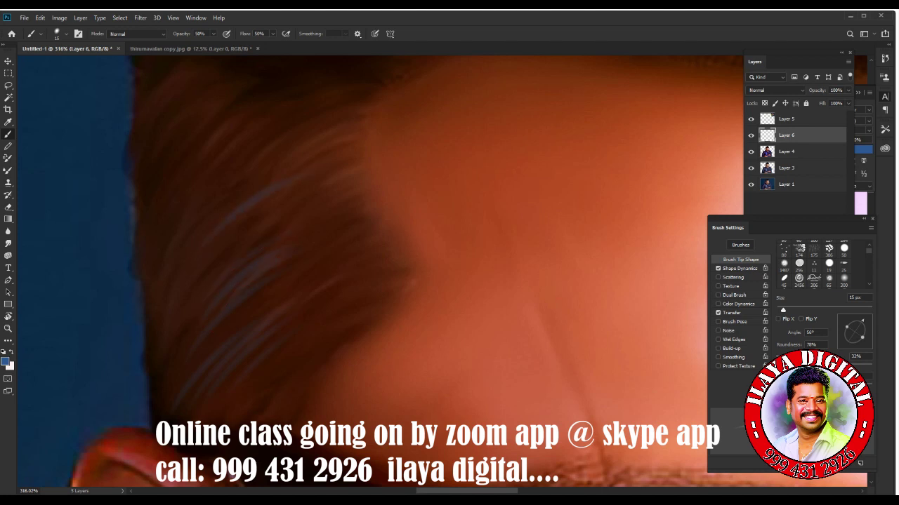
{"action": "mouse_move", "coordinate": [219, 244]}
{"action": "left_mouse_down"}
{"action": "mouse_move", "coordinate": [270, 201]}
{"action": "mouse_move", "coordinate": [305, 205]}
{"action": "left_mouse_up"}
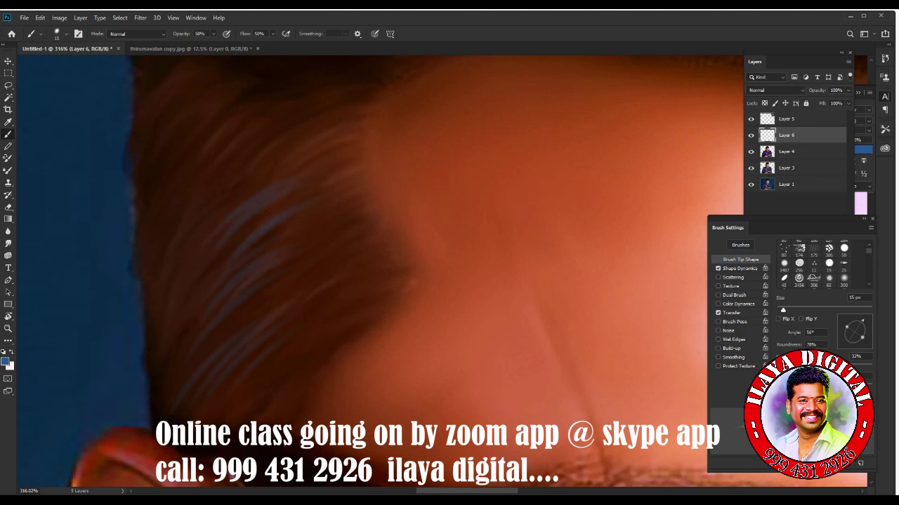
{"action": "left_click_drag", "start_coordinate": [155, 249], "coordinate": [214, 181]}
{"action": "mouse_move", "coordinate": [191, 223]}
{"action": "left_mouse_down"}
{"action": "mouse_move", "coordinate": [246, 181]}
{"action": "mouse_move", "coordinate": [218, 191]}
{"action": "left_mouse_up"}
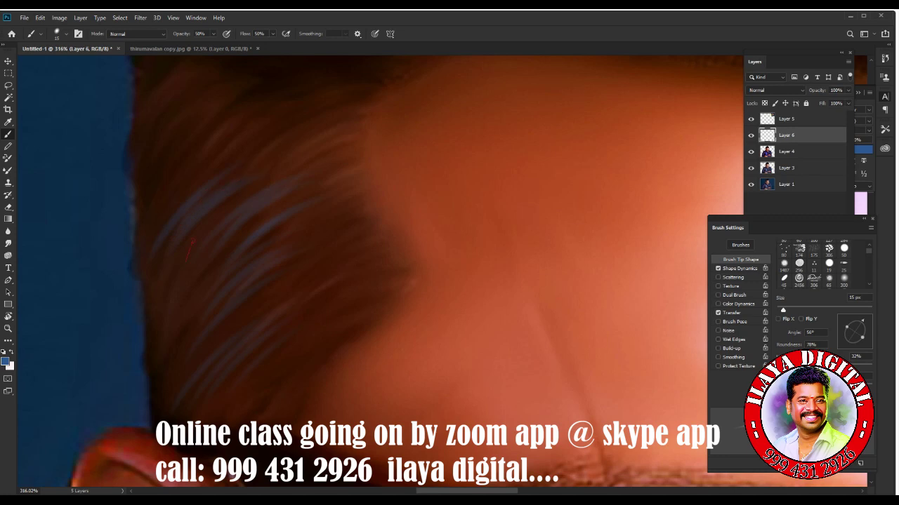
{"action": "left_click_drag", "start_coordinate": [195, 246], "coordinate": [235, 203]}
{"action": "key", "text": "r"}
{"action": "left_click_drag", "start_coordinate": [414, 239], "coordinate": [410, 263]}
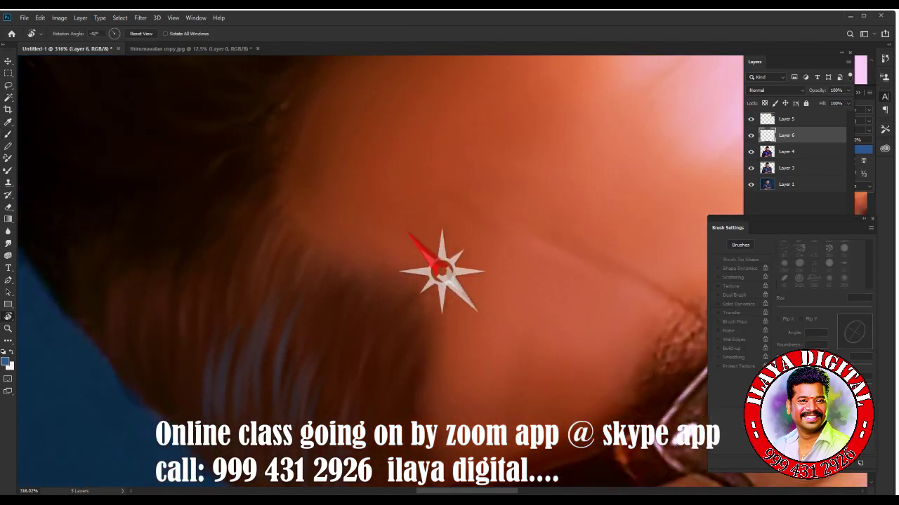
- Return to a 10 px brush and paint thin strands reaching down to the shirt edge
{"action": "scroll", "coordinate": [379, 266], "scroll_direction": "down", "scroll_amount": 5}
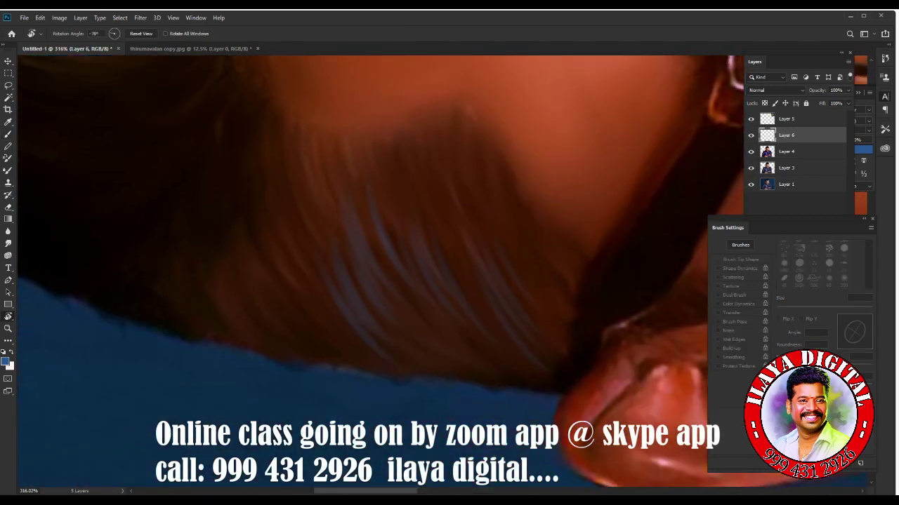
{"action": "key", "text": "b"}
{"action": "key", "text": "bracketleft"}
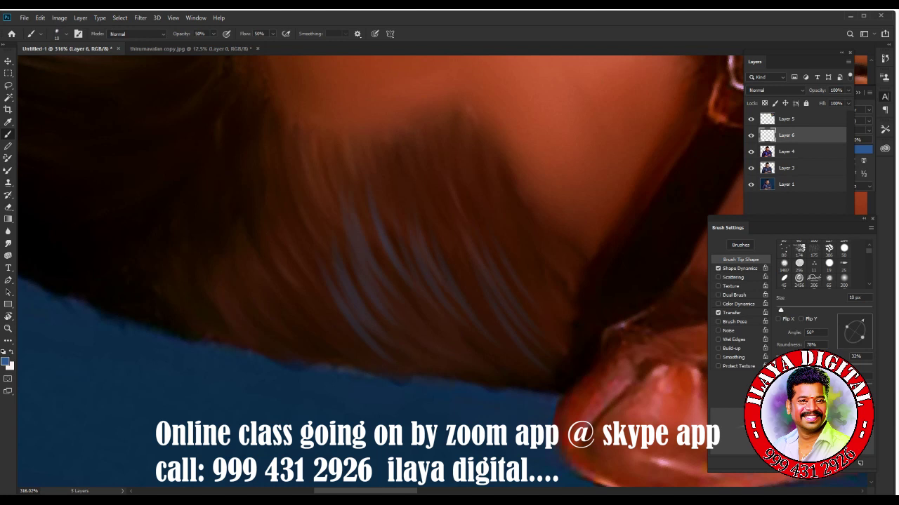
{"action": "left_click_drag", "start_coordinate": [241, 298], "coordinate": [292, 347]}
{"action": "left_click_drag", "start_coordinate": [295, 349], "coordinate": [317, 357]}
{"action": "left_click_drag", "start_coordinate": [281, 316], "coordinate": [321, 348]}
{"action": "mouse_move", "coordinate": [282, 326]}
{"action": "left_mouse_down"}
{"action": "mouse_move", "coordinate": [317, 354]}
{"action": "mouse_move", "coordinate": [347, 352]}
{"action": "left_mouse_up"}
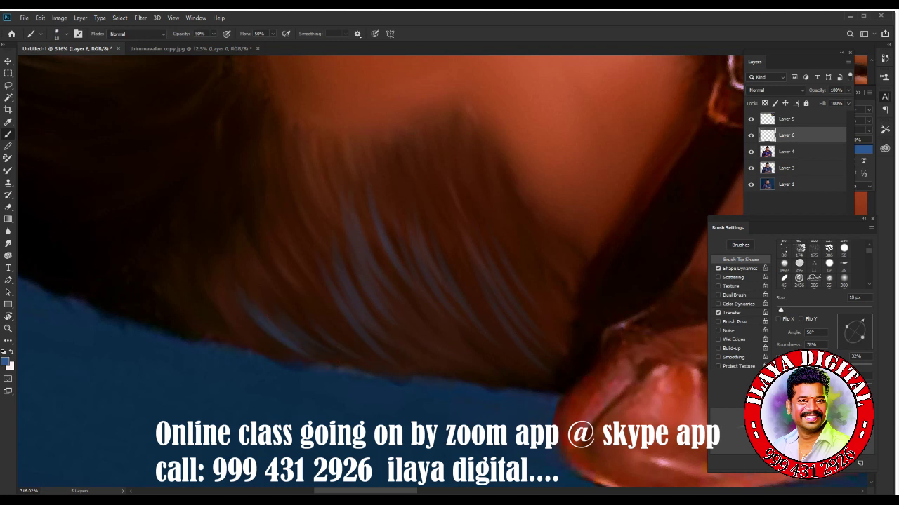
- Paint several light strands over the middle of the hair
{"action": "left_click_drag", "start_coordinate": [267, 209], "coordinate": [316, 305]}
{"action": "left_click_drag", "start_coordinate": [288, 239], "coordinate": [335, 304]}
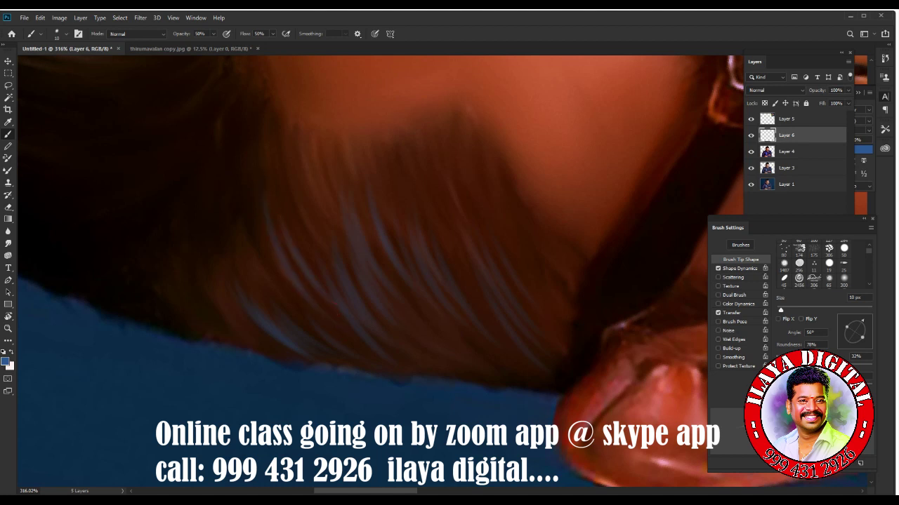
{"action": "left_click_drag", "start_coordinate": [288, 251], "coordinate": [316, 296]}
{"action": "left_click_drag", "start_coordinate": [261, 254], "coordinate": [300, 303]}
{"action": "left_click_drag", "start_coordinate": [416, 325], "coordinate": [449, 358]}
{"action": "left_click_drag", "start_coordinate": [445, 334], "coordinate": [511, 371]}
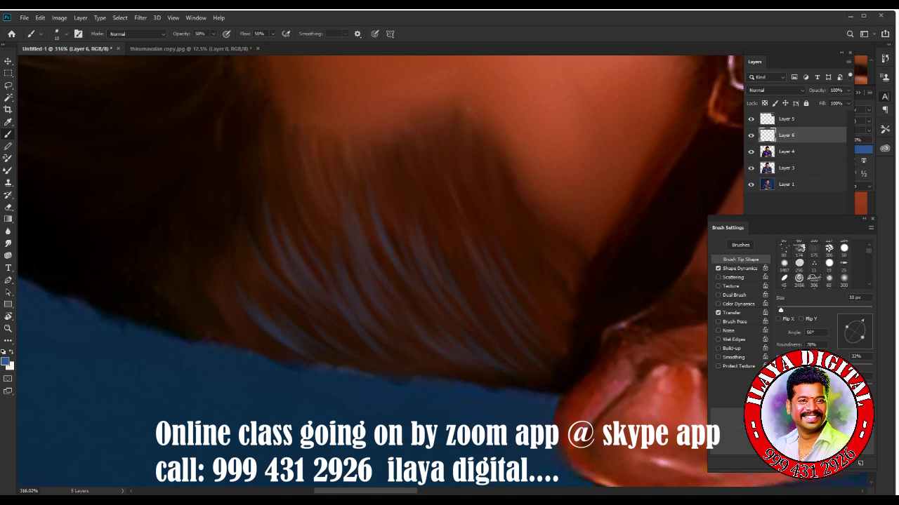
- Add highlight strands near the temple side and the top of the hair
{"action": "left_click_drag", "start_coordinate": [481, 176], "coordinate": [524, 255]}
{"action": "mouse_move", "coordinate": [498, 193]}
{"action": "left_mouse_down"}
{"action": "mouse_move", "coordinate": [524, 234]}
{"action": "mouse_move", "coordinate": [540, 241]}
{"action": "mouse_move", "coordinate": [521, 266]}
{"action": "left_mouse_up"}
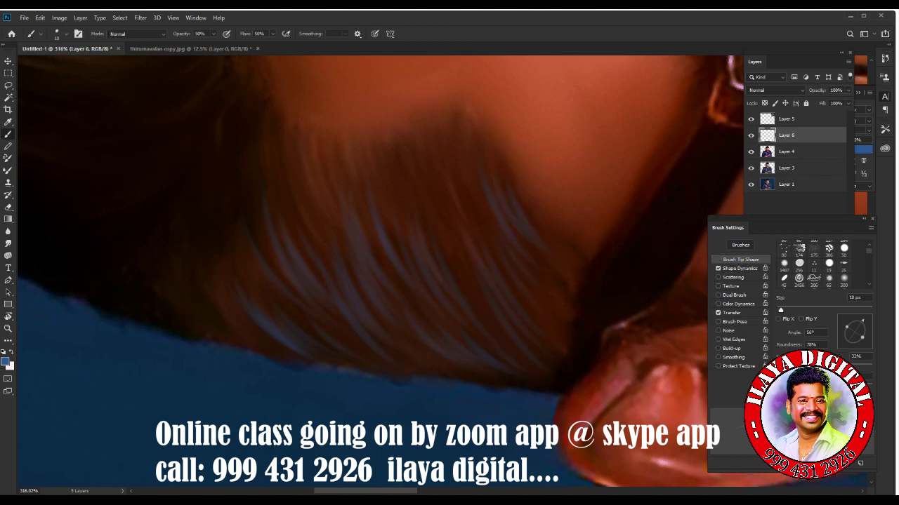
{"action": "left_click_drag", "start_coordinate": [420, 191], "coordinate": [447, 216]}
{"action": "left_click_drag", "start_coordinate": [435, 171], "coordinate": [461, 217]}
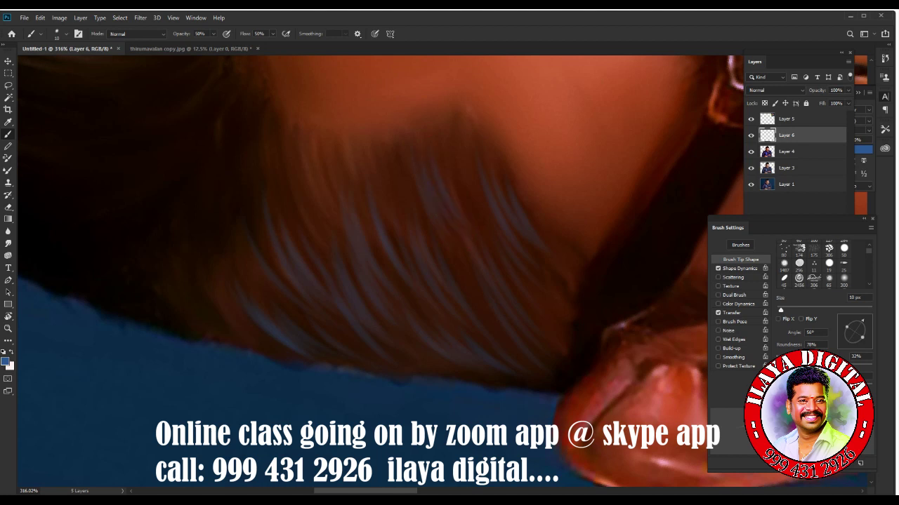
- Paint bluish strands over the dark lower-left hair
{"action": "left_click_drag", "start_coordinate": [168, 217], "coordinate": [211, 309]}
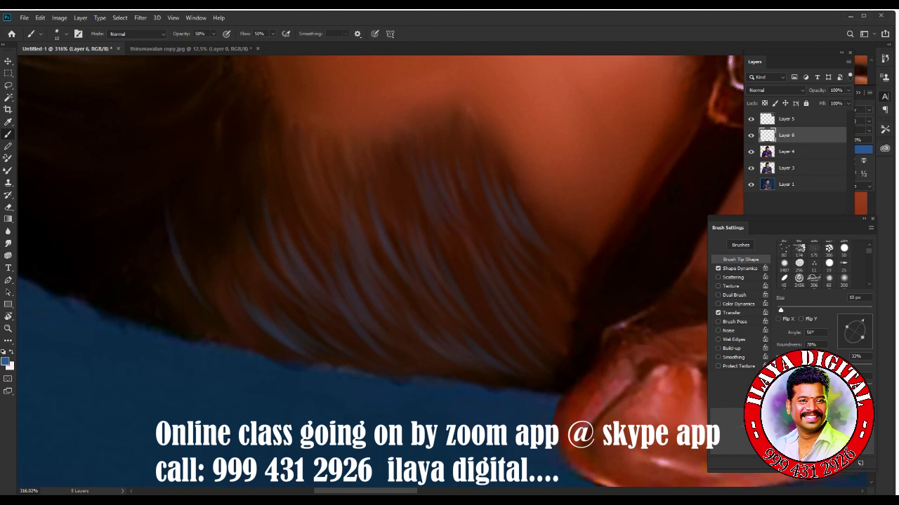
{"action": "left_click_drag", "start_coordinate": [187, 247], "coordinate": [212, 306]}
{"action": "mouse_move", "coordinate": [205, 274]}
{"action": "left_mouse_down"}
{"action": "mouse_move", "coordinate": [229, 318]}
{"action": "mouse_move", "coordinate": [250, 321]}
{"action": "left_mouse_up"}
{"action": "left_click_drag", "start_coordinate": [154, 266], "coordinate": [201, 320]}
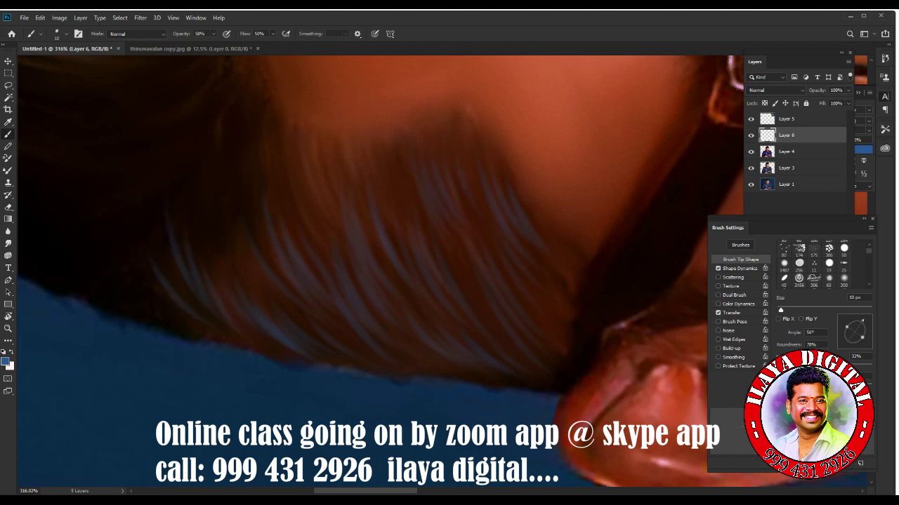
{"action": "left_click_drag", "start_coordinate": [179, 281], "coordinate": [205, 311]}
{"action": "left_click_drag", "start_coordinate": [139, 259], "coordinate": [211, 333]}
- Add long vertical bluish strands through the upper hair and across its top
{"action": "left_click_drag", "start_coordinate": [224, 126], "coordinate": [219, 209]}
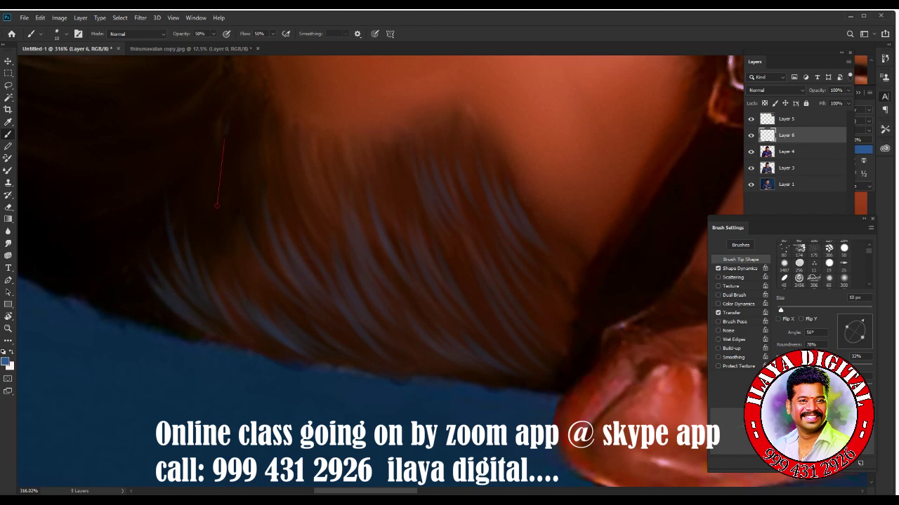
{"action": "left_click_drag", "start_coordinate": [226, 133], "coordinate": [221, 210]}
{"action": "mouse_move", "coordinate": [230, 266]}
{"action": "left_mouse_down"}
{"action": "mouse_move", "coordinate": [216, 188]}
{"action": "mouse_move", "coordinate": [226, 257]}
{"action": "left_mouse_up"}
{"action": "mouse_move", "coordinate": [196, 183]}
{"action": "left_mouse_down"}
{"action": "mouse_move", "coordinate": [201, 246]}
{"action": "mouse_move", "coordinate": [223, 274]}
{"action": "left_mouse_up"}
{"action": "mouse_move", "coordinate": [251, 241]}
{"action": "left_mouse_down"}
{"action": "mouse_move", "coordinate": [235, 140]}
{"action": "mouse_move", "coordinate": [233, 217]}
{"action": "left_mouse_up"}
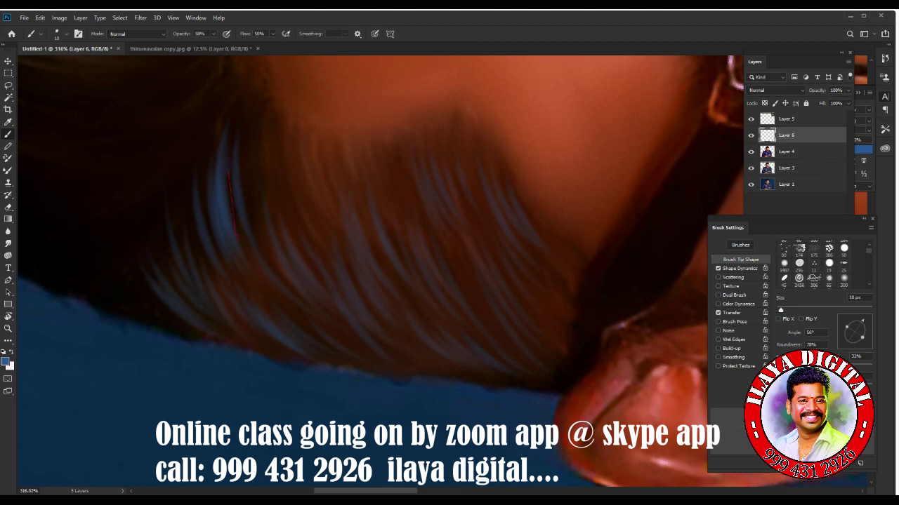
{"action": "left_click_drag", "start_coordinate": [271, 144], "coordinate": [280, 202]}
{"action": "left_click_drag", "start_coordinate": [309, 159], "coordinate": [291, 220]}
{"action": "left_click_drag", "start_coordinate": [313, 178], "coordinate": [306, 203]}
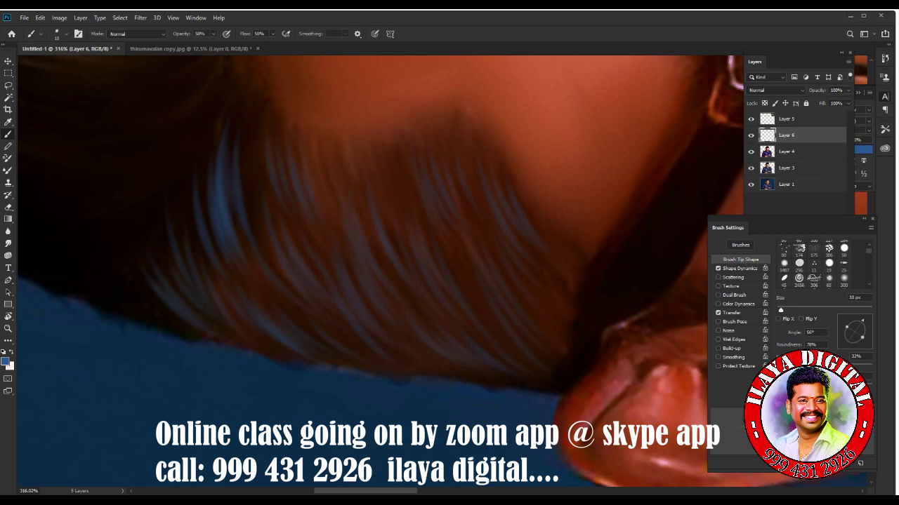
- Add short bluish strands on the right side of the hair and a straight strand near the lower edge
{"action": "mouse_move", "coordinate": [388, 180]}
{"action": "left_mouse_down"}
{"action": "mouse_move", "coordinate": [387, 211]}
{"action": "mouse_move", "coordinate": [401, 204]}
{"action": "mouse_move", "coordinate": [357, 284]}
{"action": "mouse_move", "coordinate": [362, 291]}
{"action": "left_mouse_up"}
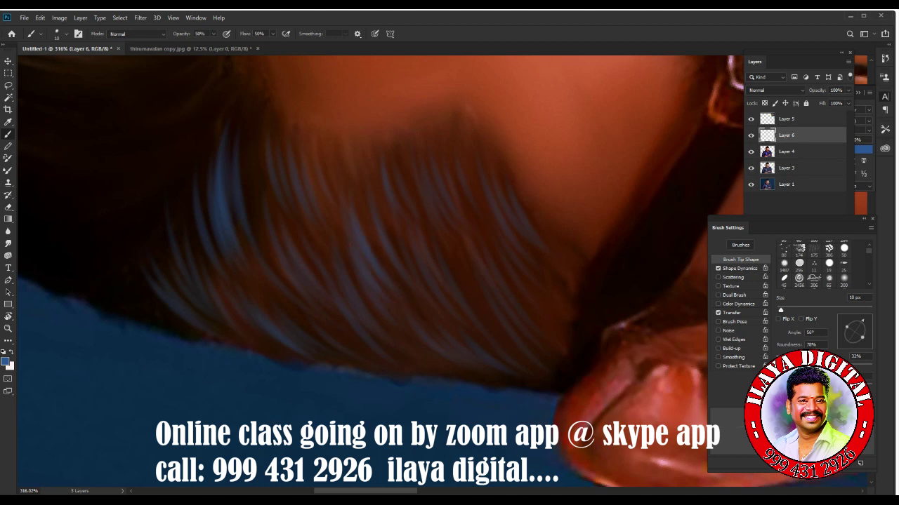
{"action": "left_click_drag", "start_coordinate": [293, 240], "coordinate": [281, 267]}
{"action": "left_click_drag", "start_coordinate": [430, 260], "coordinate": [406, 302]}
{"action": "mouse_move", "coordinate": [445, 273]}
{"action": "left_mouse_down"}
{"action": "mouse_move", "coordinate": [421, 307]}
{"action": "mouse_move", "coordinate": [444, 304]}
{"action": "left_mouse_up"}
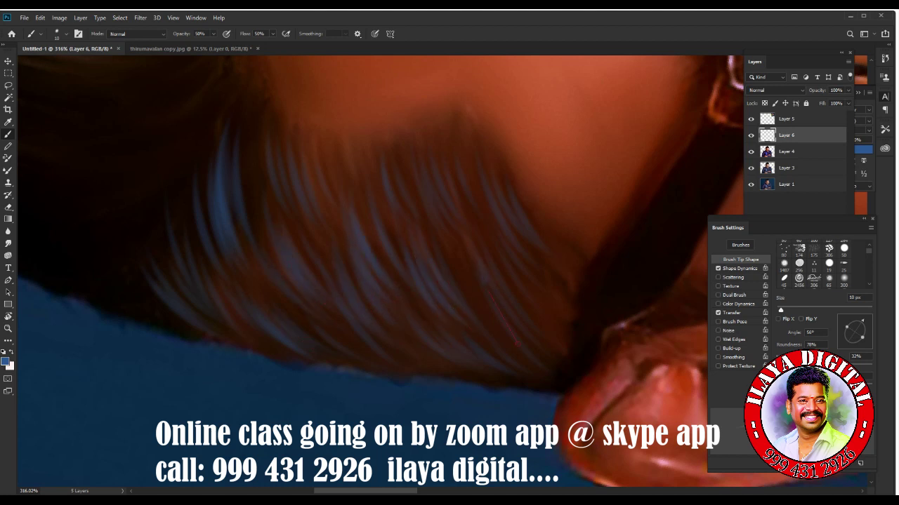
{"action": "mouse_move", "coordinate": [515, 284]}
{"action": "left_mouse_down"}
{"action": "mouse_move", "coordinate": [485, 332]}
{"action": "mouse_move", "coordinate": [507, 308]}
{"action": "left_mouse_up"}
{"action": "left_click_drag", "start_coordinate": [540, 245], "coordinate": [524, 290]}
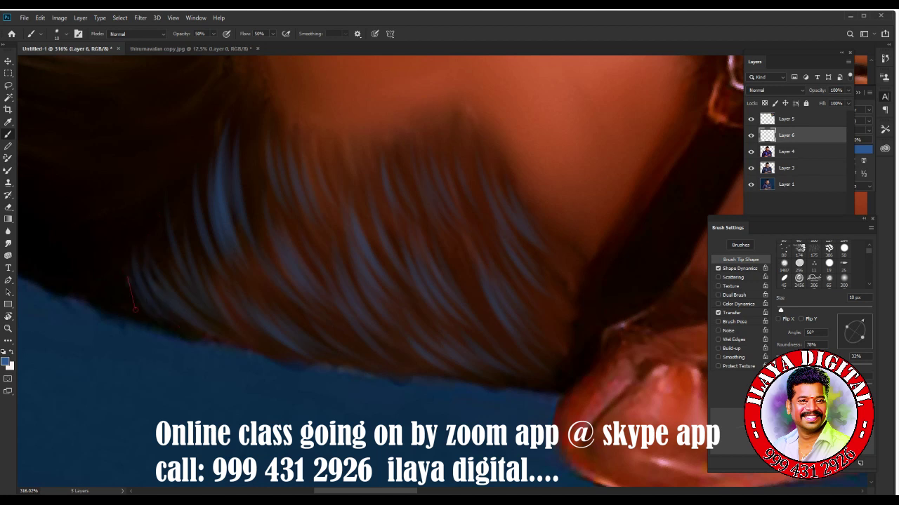
{"action": "left_click", "coordinate": [135, 310], "text": "shift"}
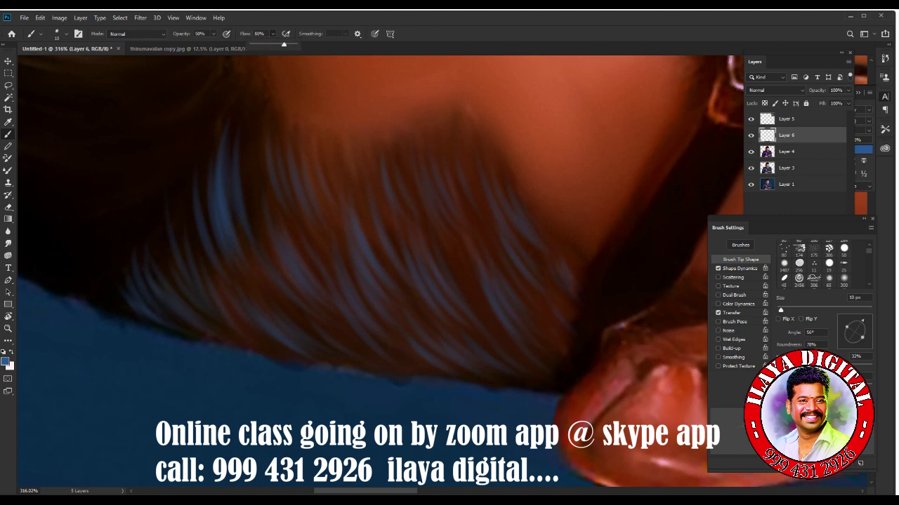
- Set the brush to 100% flow, 72% opacity, a lighter blue colour and 9 px size
{"action": "left_click_drag", "start_coordinate": [272, 34], "coordinate": [299, 44]}
{"action": "left_click", "coordinate": [213, 34]}
{"action": "left_click_drag", "start_coordinate": [213, 44], "coordinate": [223, 44]}
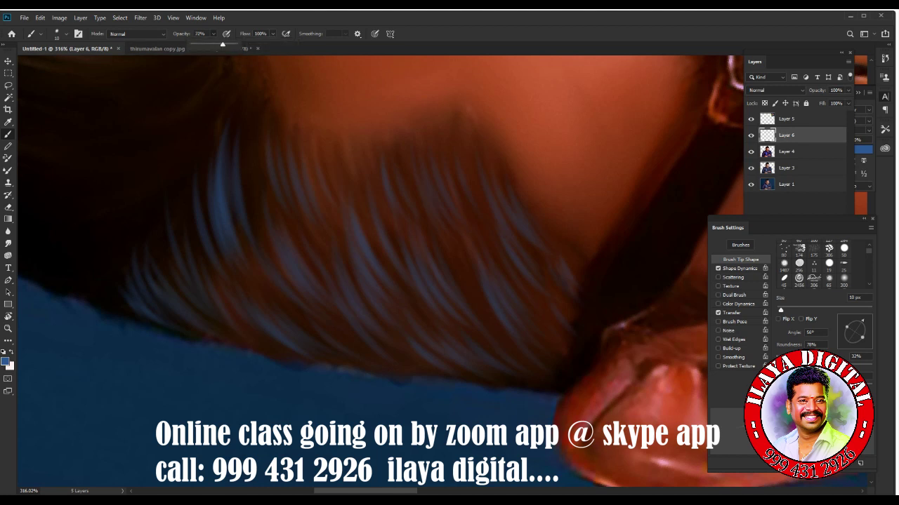
{"action": "left_click", "coordinate": [5, 361]}
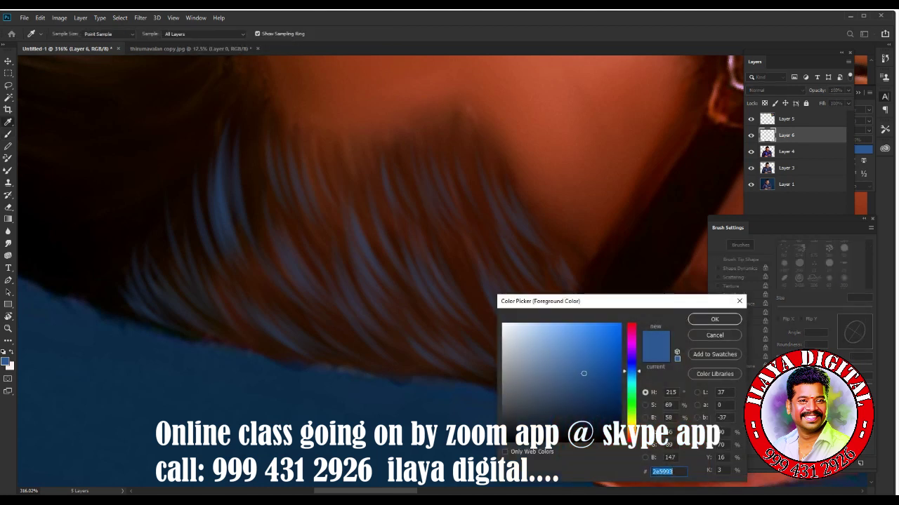
{"action": "left_click", "coordinate": [714, 319]}
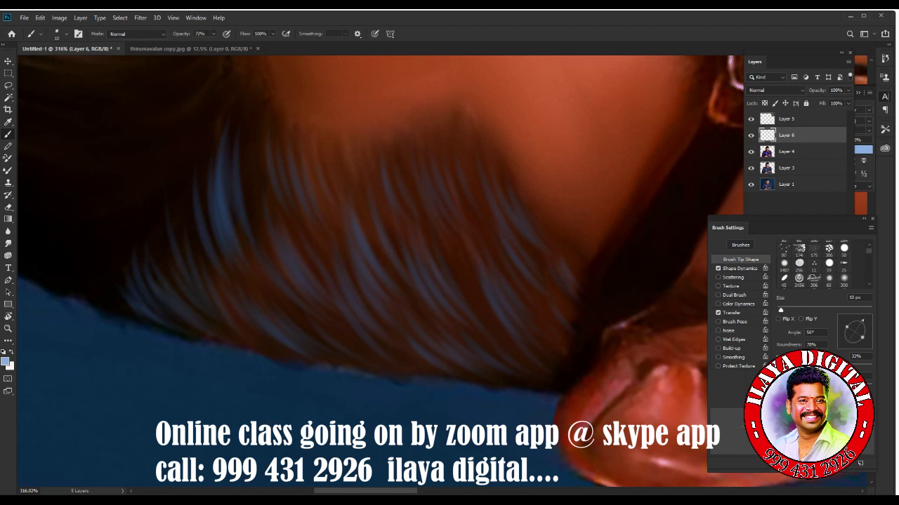
{"action": "key", "text": "bracketleft"}
{"action": "key", "text": "bracketleft"}
- Paint light-blue strands on the lower-left hair and a couple higher up
{"action": "left_click_drag", "start_coordinate": [121, 263], "coordinate": [163, 326]}
{"action": "left_click_drag", "start_coordinate": [133, 283], "coordinate": [170, 328]}
{"action": "left_click_drag", "start_coordinate": [156, 292], "coordinate": [195, 331]}
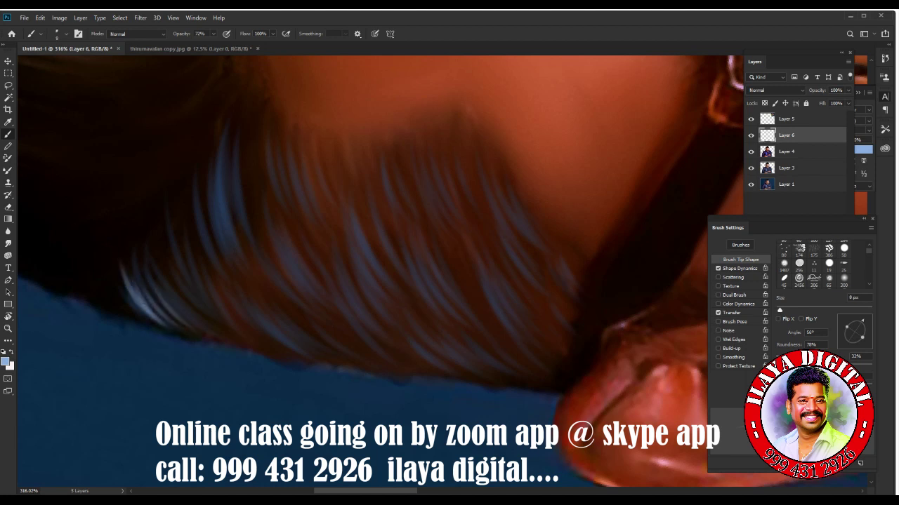
{"action": "left_click_drag", "start_coordinate": [161, 243], "coordinate": [212, 323]}
{"action": "mouse_move", "coordinate": [183, 263]}
{"action": "left_mouse_down"}
{"action": "mouse_move", "coordinate": [225, 323]}
{"action": "mouse_move", "coordinate": [236, 320]}
{"action": "left_mouse_up"}
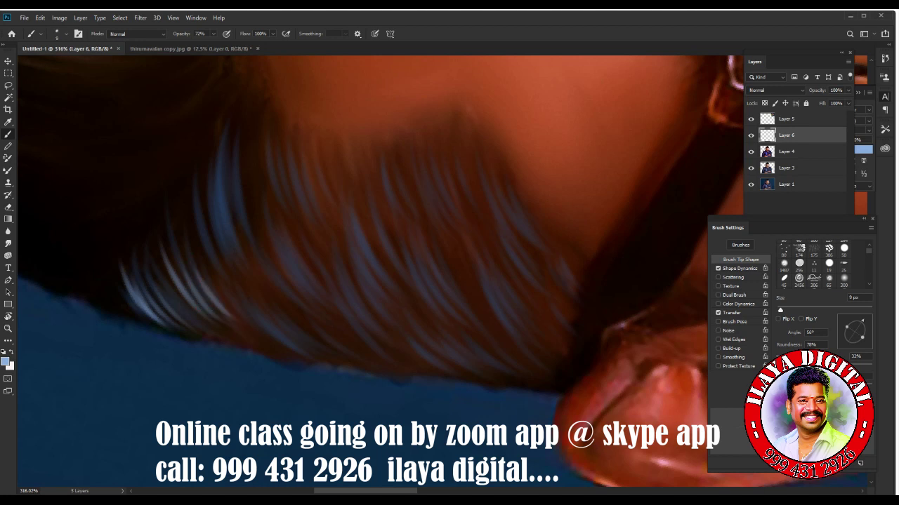
{"action": "mouse_move", "coordinate": [215, 188]}
{"action": "left_mouse_down"}
{"action": "mouse_move", "coordinate": [227, 284]}
{"action": "mouse_move", "coordinate": [234, 278]}
{"action": "left_mouse_up"}
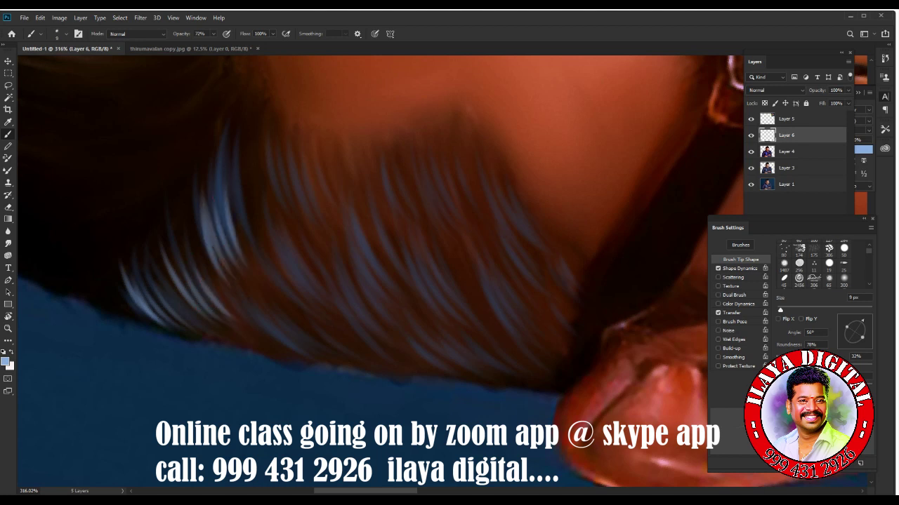
- Paint light-blue strands through the upper hair and across its centre
{"action": "left_click_drag", "start_coordinate": [238, 132], "coordinate": [268, 275]}
{"action": "mouse_move", "coordinate": [258, 212]}
{"action": "left_mouse_down"}
{"action": "mouse_move", "coordinate": [284, 278]}
{"action": "mouse_move", "coordinate": [316, 284]}
{"action": "left_mouse_up"}
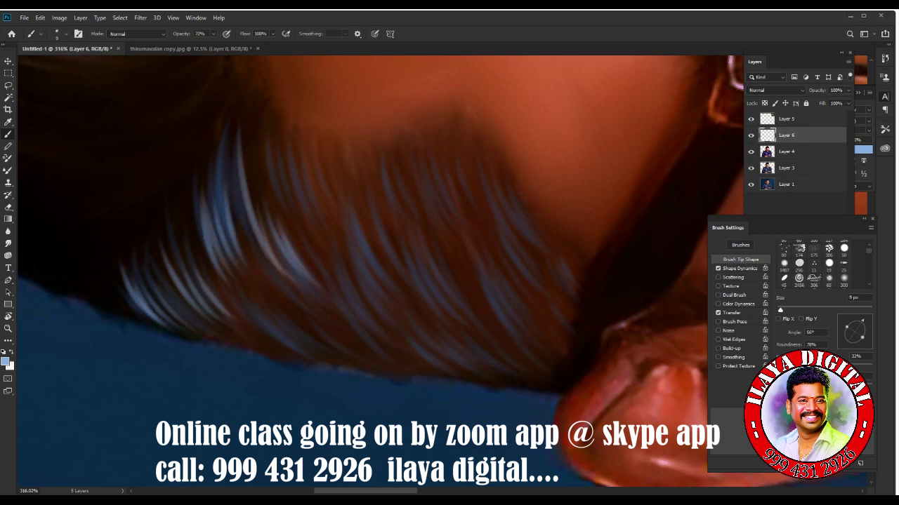
{"action": "left_click_drag", "start_coordinate": [264, 234], "coordinate": [303, 281]}
{"action": "mouse_move", "coordinate": [291, 156]}
{"action": "left_mouse_down"}
{"action": "mouse_move", "coordinate": [330, 247]}
{"action": "mouse_move", "coordinate": [331, 224]}
{"action": "mouse_move", "coordinate": [308, 223]}
{"action": "left_mouse_up"}
{"action": "left_click_drag", "start_coordinate": [268, 148], "coordinate": [296, 231]}
{"action": "left_click_drag", "start_coordinate": [357, 209], "coordinate": [414, 298]}
- Fill the lower hair with light-blue strands down toward the collar
{"action": "left_click_drag", "start_coordinate": [365, 255], "coordinate": [403, 321]}
{"action": "left_click_drag", "start_coordinate": [341, 278], "coordinate": [381, 341]}
{"action": "left_click_drag", "start_coordinate": [379, 338], "coordinate": [401, 354]}
{"action": "left_click_drag", "start_coordinate": [347, 322], "coordinate": [373, 351]}
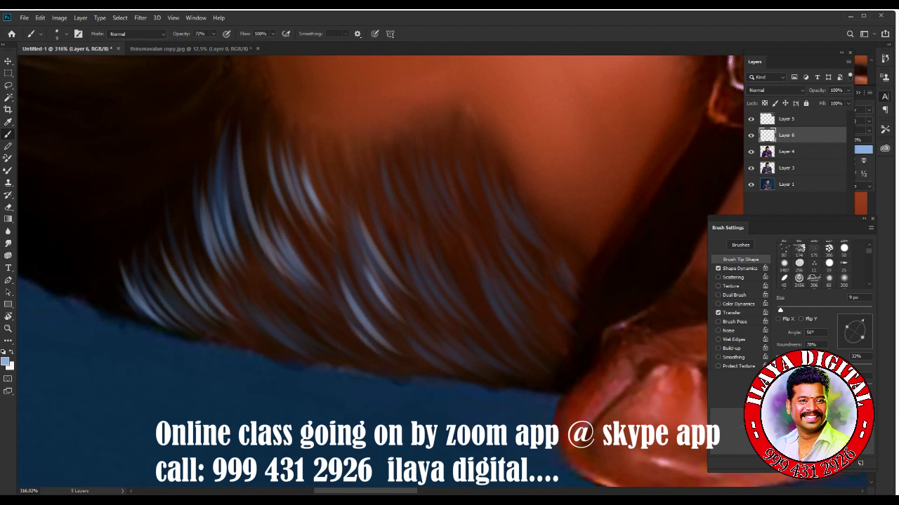
{"action": "left_click_drag", "start_coordinate": [286, 301], "coordinate": [357, 365]}
{"action": "left_click_drag", "start_coordinate": [330, 330], "coordinate": [356, 357]}
{"action": "left_click_drag", "start_coordinate": [276, 305], "coordinate": [297, 334]}
{"action": "left_click_drag", "start_coordinate": [297, 332], "coordinate": [321, 355]}
{"action": "left_click_drag", "start_coordinate": [254, 319], "coordinate": [283, 348]}
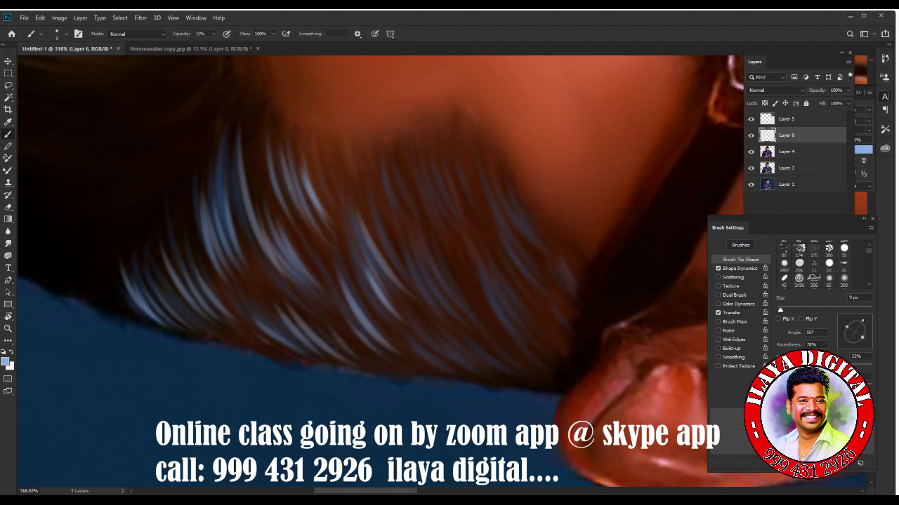
- Paint blue highlight strands across the upper-middle and right-middle hair
{"action": "left_click_drag", "start_coordinate": [375, 159], "coordinate": [409, 219]}
{"action": "mouse_move", "coordinate": [394, 181]}
{"action": "left_mouse_down"}
{"action": "mouse_move", "coordinate": [428, 226]}
{"action": "mouse_move", "coordinate": [424, 208]}
{"action": "left_mouse_up"}
{"action": "left_click_drag", "start_coordinate": [421, 205], "coordinate": [446, 240]}
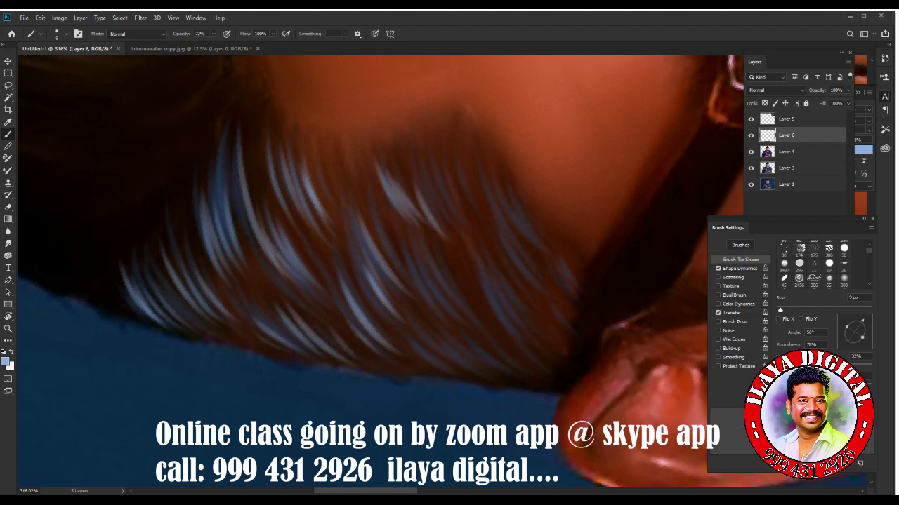
{"action": "mouse_move", "coordinate": [434, 173]}
{"action": "left_mouse_down"}
{"action": "mouse_move", "coordinate": [468, 230]}
{"action": "mouse_move", "coordinate": [476, 229]}
{"action": "left_mouse_up"}
{"action": "left_click_drag", "start_coordinate": [452, 185], "coordinate": [482, 230]}
{"action": "left_click_drag", "start_coordinate": [490, 172], "coordinate": [533, 257]}
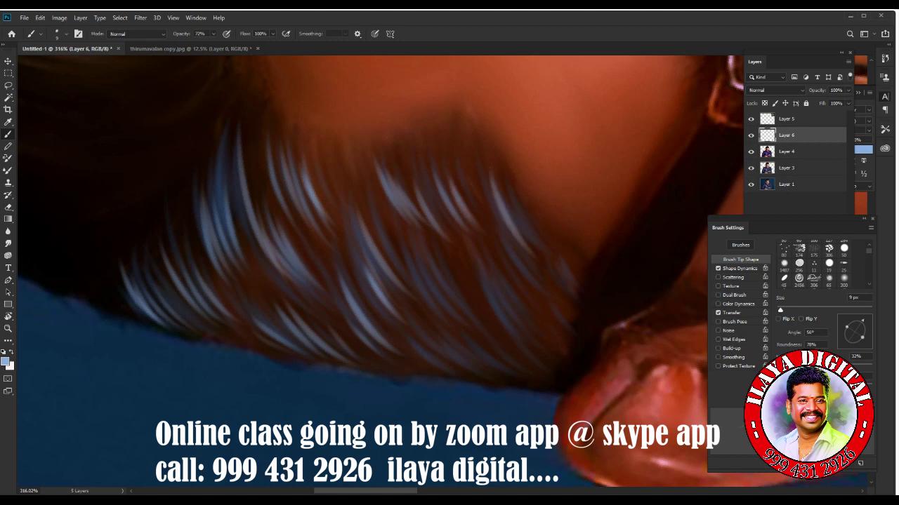
{"action": "left_click_drag", "start_coordinate": [504, 191], "coordinate": [513, 211]}
{"action": "mouse_move", "coordinate": [513, 210]}
{"action": "left_mouse_down"}
{"action": "mouse_move", "coordinate": [547, 246]}
{"action": "mouse_move", "coordinate": [516, 263]}
{"action": "left_mouse_up"}
{"action": "left_click_drag", "start_coordinate": [462, 263], "coordinate": [490, 322]}
- Add blue strands on the lower-right hair, upper-middle hair and along the lower hair edge
{"action": "mouse_move", "coordinate": [483, 281]}
{"action": "left_mouse_down"}
{"action": "mouse_move", "coordinate": [514, 338]}
{"action": "mouse_move", "coordinate": [538, 332]}
{"action": "left_mouse_up"}
{"action": "mouse_move", "coordinate": [401, 239]}
{"action": "left_mouse_down"}
{"action": "mouse_move", "coordinate": [463, 309]}
{"action": "mouse_move", "coordinate": [484, 356]}
{"action": "mouse_move", "coordinate": [526, 377]}
{"action": "left_mouse_up"}
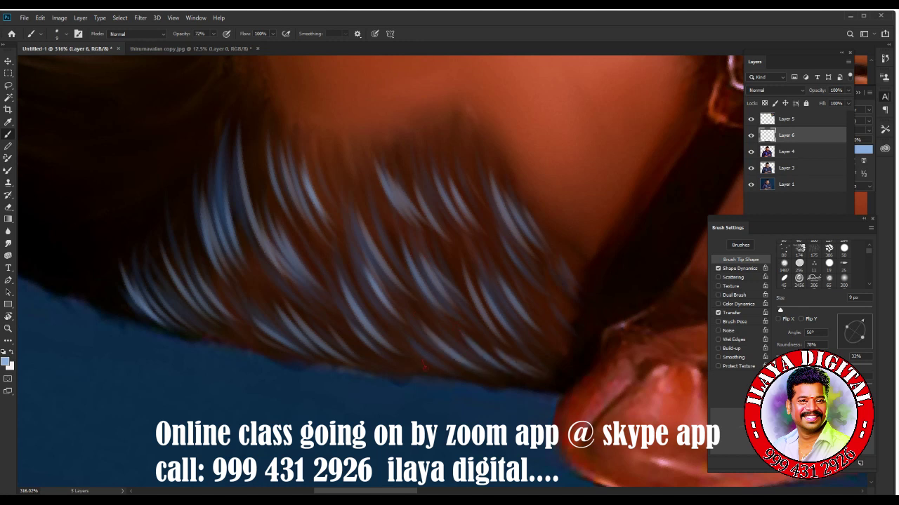
{"action": "mouse_move", "coordinate": [329, 162]}
{"action": "left_mouse_down"}
{"action": "mouse_move", "coordinate": [340, 200]}
{"action": "mouse_move", "coordinate": [367, 206]}
{"action": "left_mouse_up"}
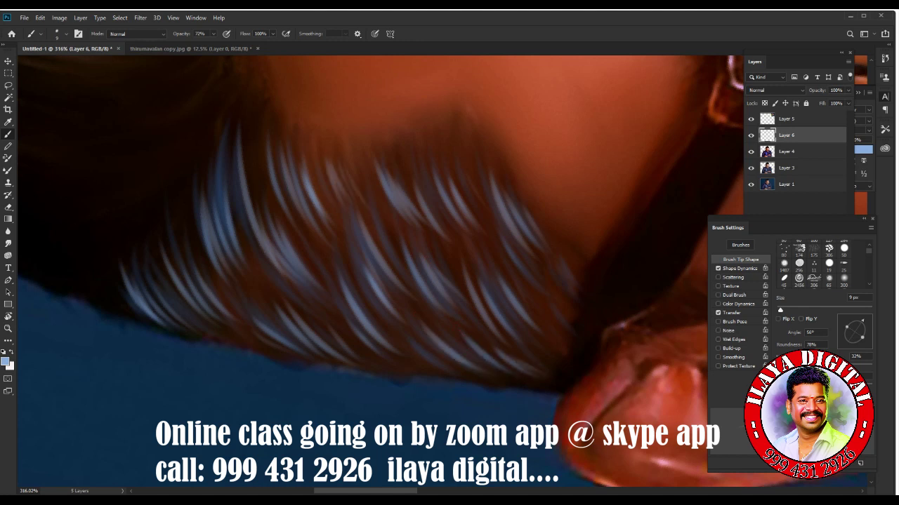
{"action": "left_click_drag", "start_coordinate": [245, 335], "coordinate": [316, 372]}
{"action": "mouse_move", "coordinate": [346, 341]}
{"action": "left_mouse_down"}
{"action": "mouse_move", "coordinate": [378, 362]}
{"action": "mouse_move", "coordinate": [500, 379]}
{"action": "left_mouse_up"}
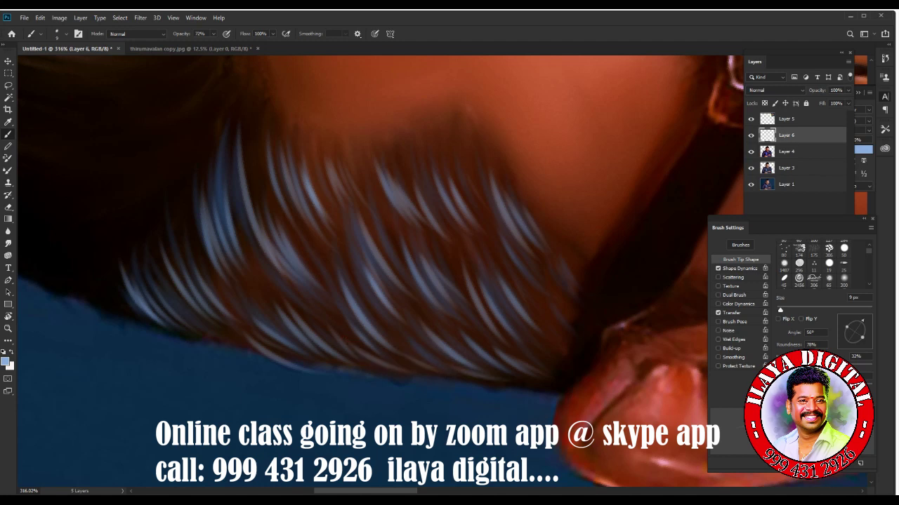
- Review the portrait, set Layer 6's Fill to 72%, and check the softened blue strands
{"action": "scroll", "coordinate": [379, 267], "scroll_direction": "right", "scroll_amount": 5}
{"action": "scroll", "coordinate": [379, 267], "scroll_direction": "down", "scroll_amount": 5}
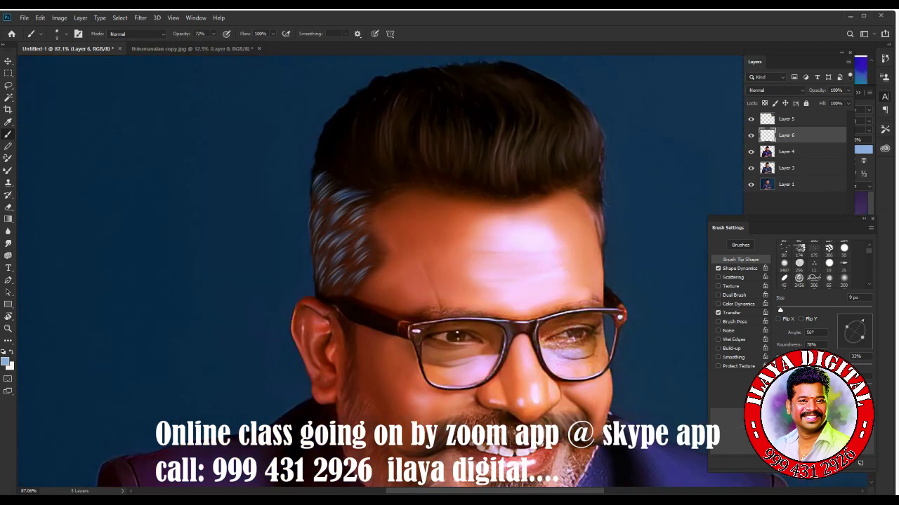
{"action": "scroll", "coordinate": [380, 266], "scroll_direction": "up", "scroll_amount": 3}
{"action": "scroll", "coordinate": [389, 274], "scroll_direction": "up", "scroll_amount": 3}
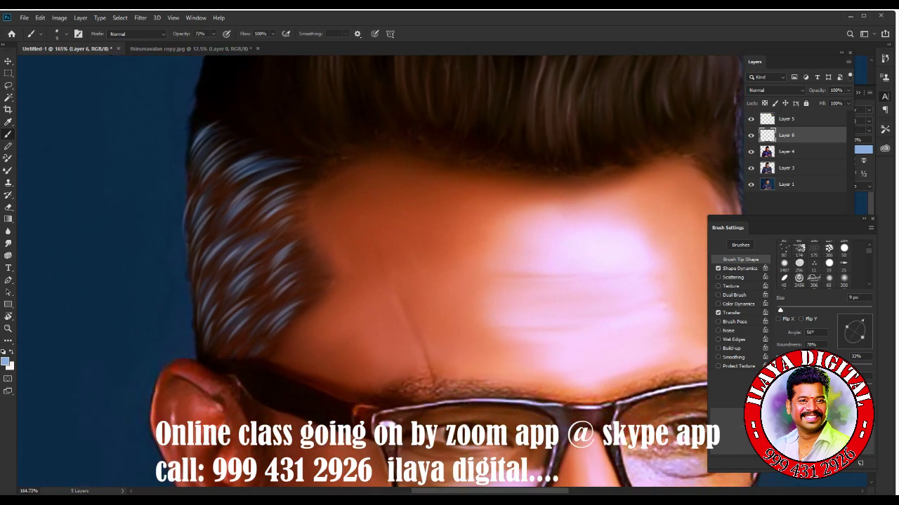
{"action": "left_click", "coordinate": [848, 103]}
{"action": "left_click_drag", "start_coordinate": [826, 114], "coordinate": [825, 114]}
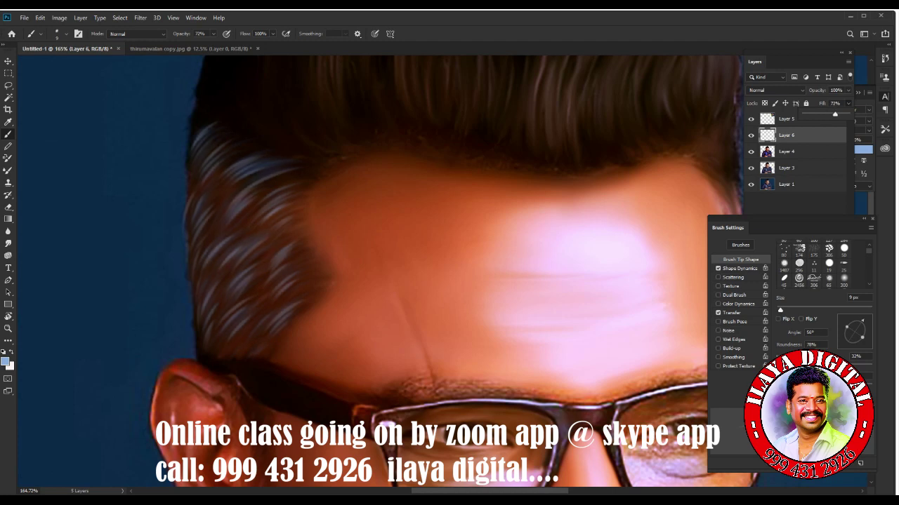
{"action": "scroll", "coordinate": [449, 281], "scroll_direction": "down", "scroll_amount": 5}
{"action": "scroll", "coordinate": [450, 281], "scroll_direction": "up", "scroll_amount": 3}
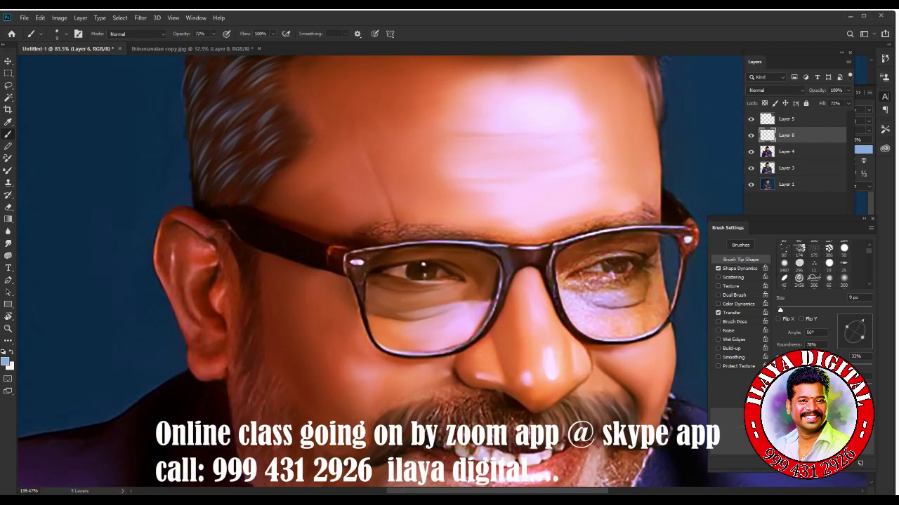
{"action": "scroll", "coordinate": [449, 280], "scroll_direction": "up", "scroll_amount": 3}
{"action": "scroll", "coordinate": [449, 280], "scroll_direction": "up", "scroll_amount": 5}
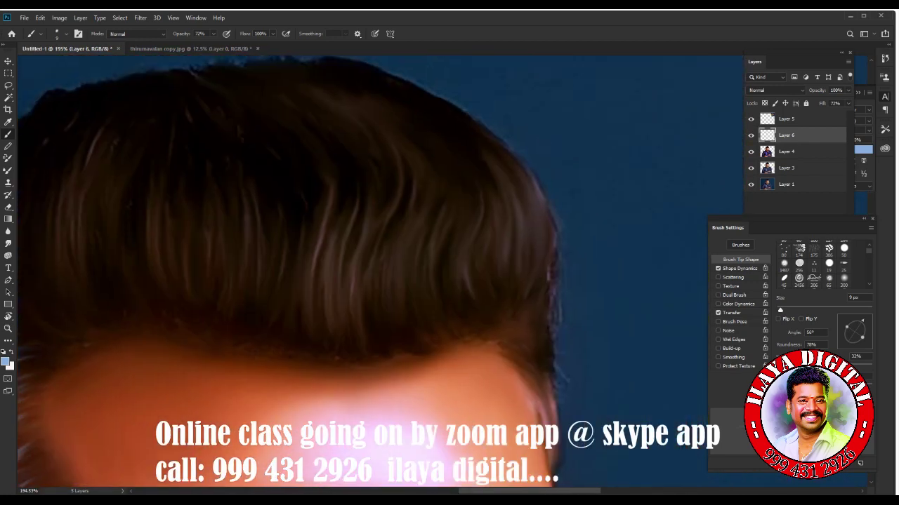
{"action": "scroll", "coordinate": [344, 281], "scroll_direction": "up", "scroll_amount": 2}
{"action": "scroll", "coordinate": [344, 281], "scroll_direction": "up", "scroll_amount": 2}
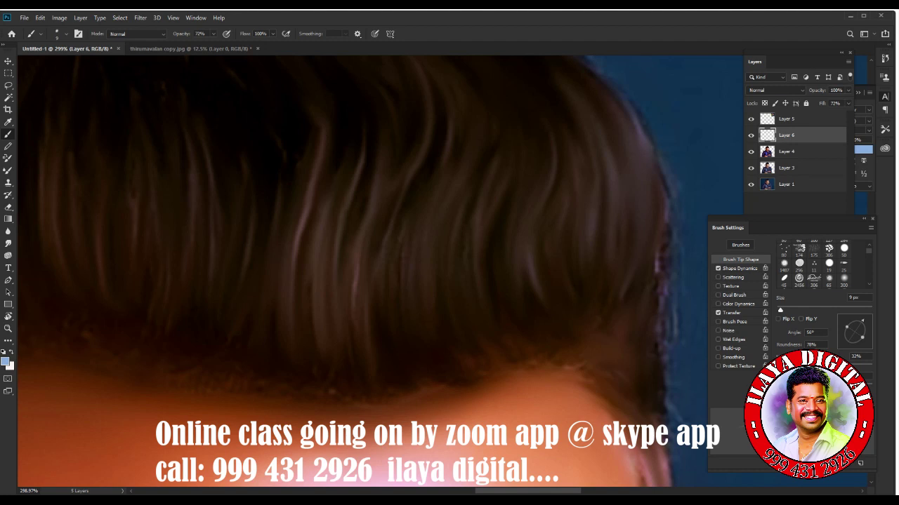
- Paint vertical bluish highlight strands down the brown front hair, working rightward
{"action": "mouse_move", "coordinate": [342, 211]}
{"action": "left_mouse_down"}
{"action": "mouse_move", "coordinate": [346, 367]}
{"action": "mouse_move", "coordinate": [351, 351]}
{"action": "left_mouse_up"}
{"action": "left_click_drag", "start_coordinate": [351, 250], "coordinate": [352, 344]}
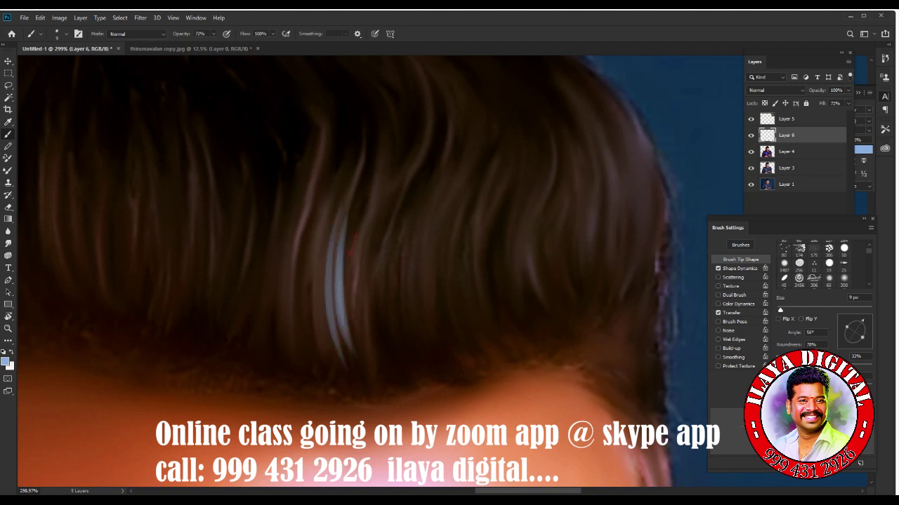
{"action": "left_click_drag", "start_coordinate": [355, 246], "coordinate": [351, 352]}
{"action": "left_click_drag", "start_coordinate": [378, 211], "coordinate": [363, 352]}
{"action": "left_click_drag", "start_coordinate": [417, 192], "coordinate": [399, 344]}
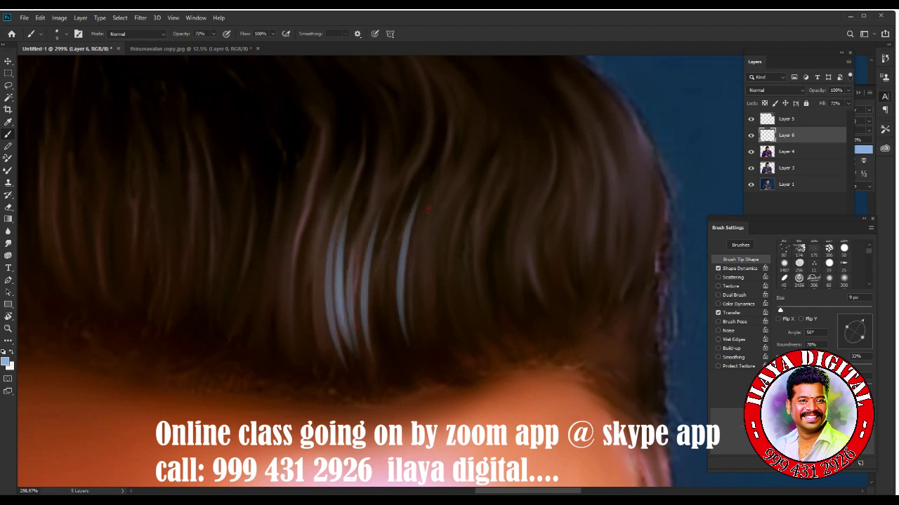
{"action": "left_click_drag", "start_coordinate": [427, 209], "coordinate": [416, 344]}
{"action": "mouse_move", "coordinate": [424, 231]}
{"action": "left_mouse_down"}
{"action": "mouse_move", "coordinate": [414, 346]}
{"action": "mouse_move", "coordinate": [424, 346]}
{"action": "left_mouse_up"}
{"action": "left_click_drag", "start_coordinate": [445, 214], "coordinate": [443, 277]}
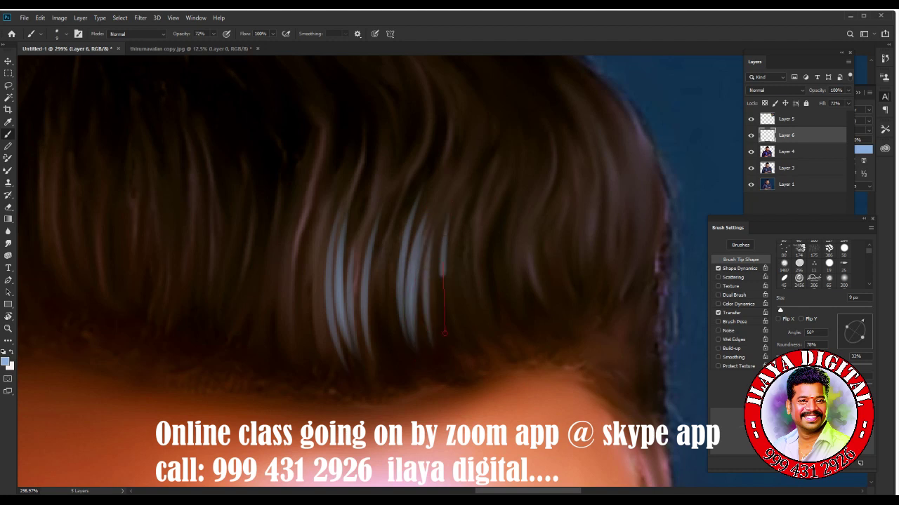
- Paint curved blue strands from the hair top out to the right edge
{"action": "scroll", "coordinate": [348, 274], "scroll_direction": "up", "scroll_amount": 3}
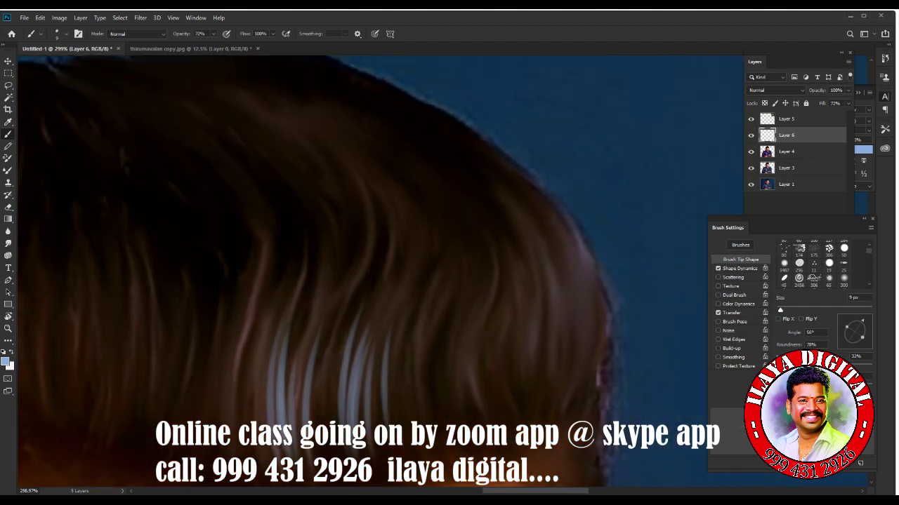
{"action": "left_click_drag", "start_coordinate": [277, 115], "coordinate": [380, 275]}
{"action": "left_click_drag", "start_coordinate": [303, 132], "coordinate": [361, 253]}
{"action": "left_click_drag", "start_coordinate": [320, 161], "coordinate": [354, 284]}
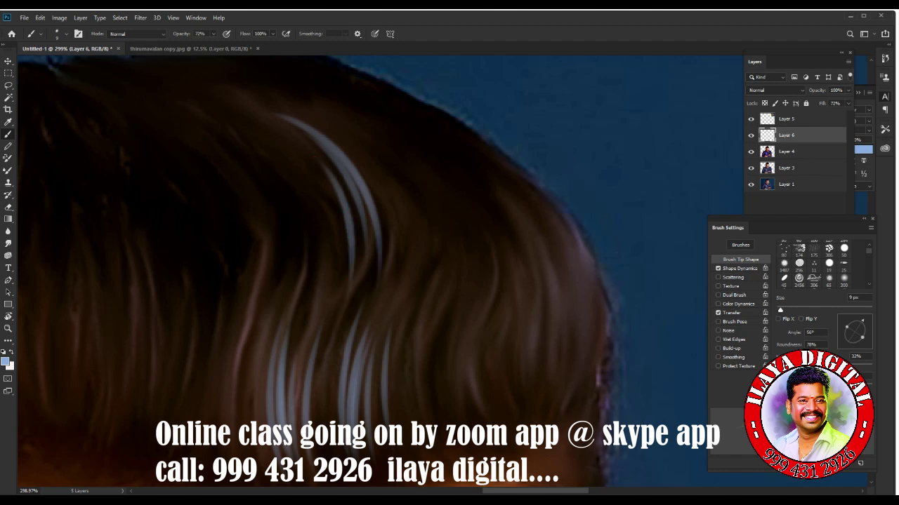
{"action": "left_click_drag", "start_coordinate": [345, 186], "coordinate": [351, 291]}
{"action": "left_click_drag", "start_coordinate": [328, 200], "coordinate": [336, 302]}
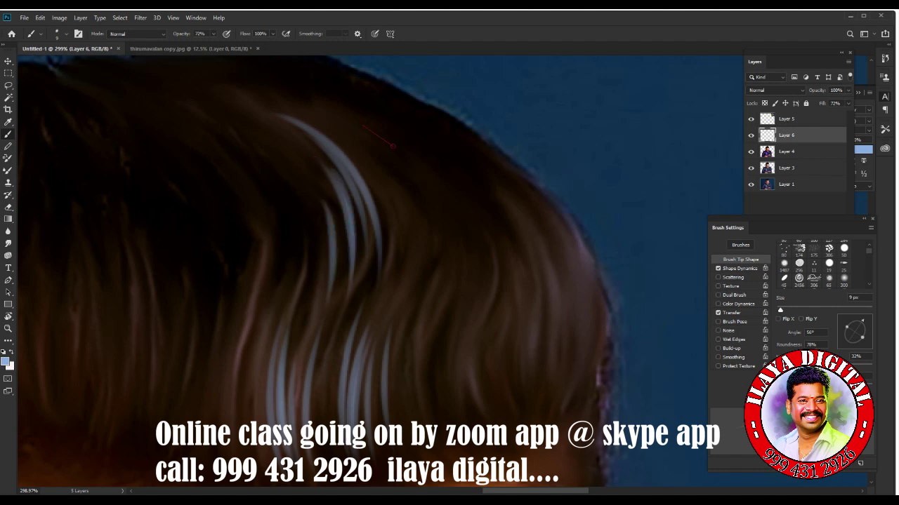
{"action": "mouse_move", "coordinate": [372, 126]}
{"action": "left_mouse_down"}
{"action": "mouse_move", "coordinate": [408, 281]}
{"action": "mouse_move", "coordinate": [431, 271]}
{"action": "left_mouse_up"}
{"action": "mouse_move", "coordinate": [411, 177]}
{"action": "left_mouse_down"}
{"action": "mouse_move", "coordinate": [424, 278]}
{"action": "mouse_move", "coordinate": [445, 293]}
{"action": "mouse_move", "coordinate": [436, 243]}
{"action": "mouse_move", "coordinate": [442, 293]}
{"action": "left_mouse_up"}
{"action": "left_click_drag", "start_coordinate": [442, 162], "coordinate": [486, 309]}
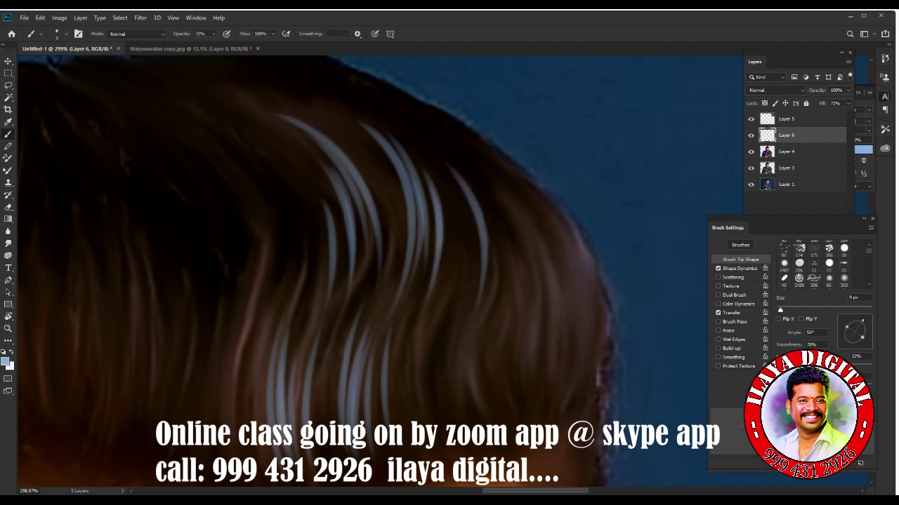
{"action": "left_click_drag", "start_coordinate": [473, 185], "coordinate": [500, 317]}
{"action": "left_click_drag", "start_coordinate": [490, 204], "coordinate": [507, 317]}
{"action": "left_click_drag", "start_coordinate": [482, 235], "coordinate": [493, 313]}
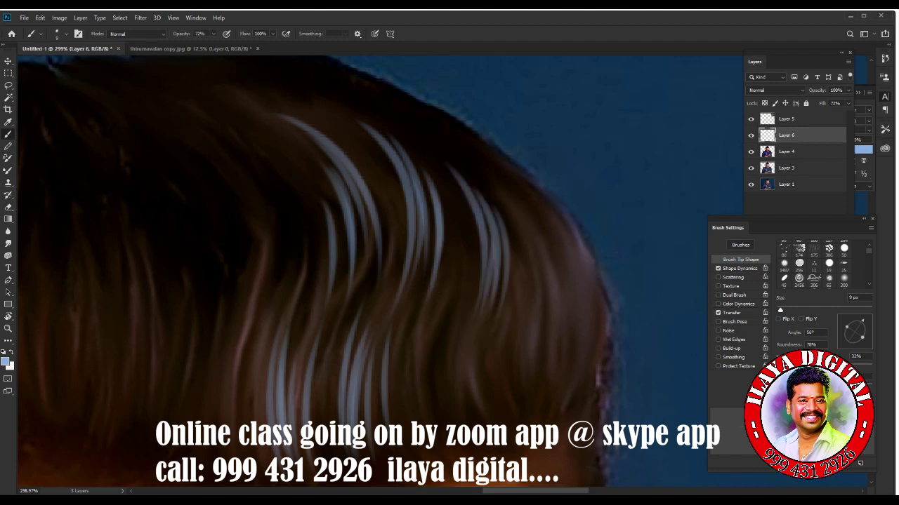
{"action": "left_click_drag", "start_coordinate": [504, 209], "coordinate": [516, 333]}
{"action": "left_click_drag", "start_coordinate": [514, 240], "coordinate": [524, 323]}
- Fill the middle-right hair with more blue highlight strands
{"action": "scroll", "coordinate": [520, 323], "scroll_direction": "down", "scroll_amount": 5}
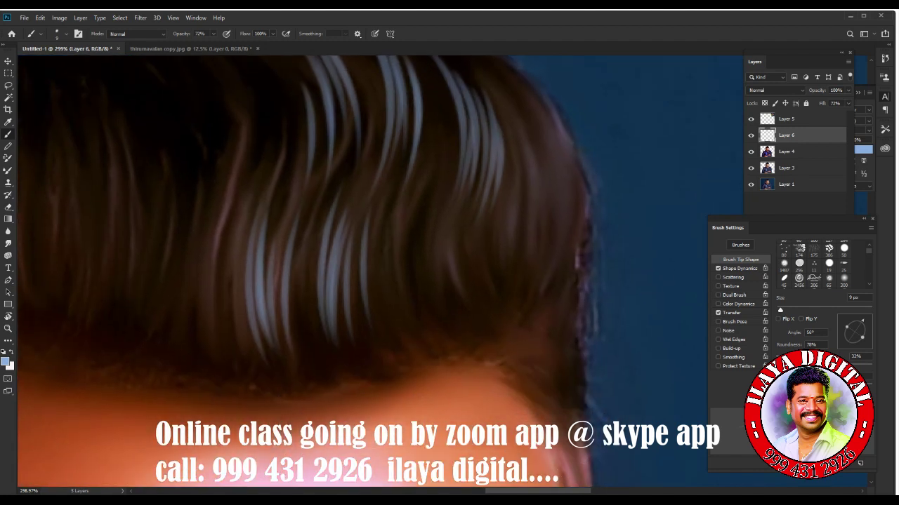
{"action": "mouse_move", "coordinate": [387, 197]}
{"action": "left_mouse_down"}
{"action": "mouse_move", "coordinate": [406, 320]}
{"action": "mouse_move", "coordinate": [423, 321]}
{"action": "left_mouse_up"}
{"action": "left_click_drag", "start_coordinate": [403, 277], "coordinate": [424, 323]}
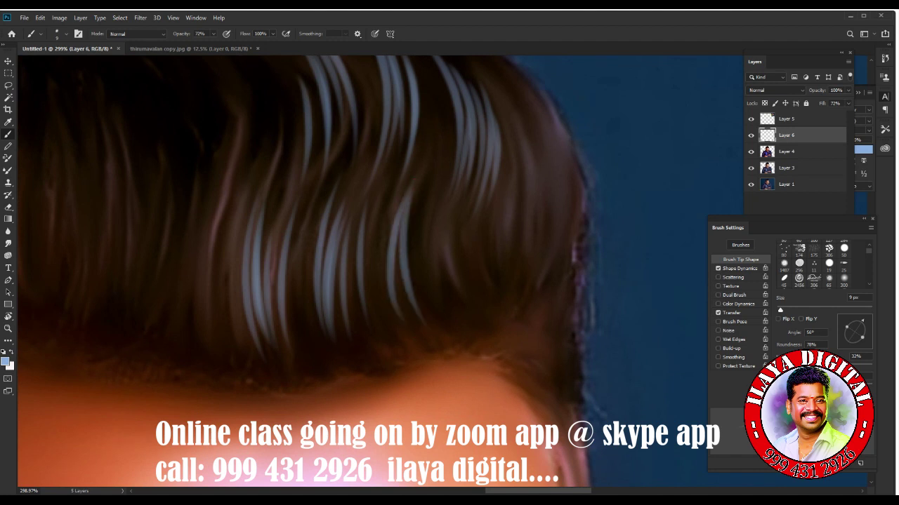
{"action": "left_click_drag", "start_coordinate": [396, 227], "coordinate": [420, 323]}
{"action": "left_click_drag", "start_coordinate": [409, 194], "coordinate": [429, 313]}
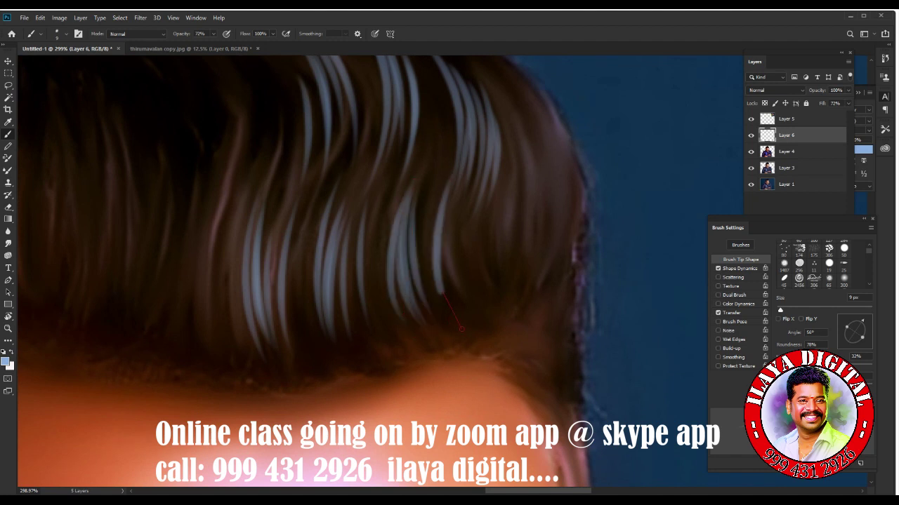
{"action": "left_click_drag", "start_coordinate": [433, 175], "coordinate": [455, 320]}
{"action": "left_click_drag", "start_coordinate": [446, 201], "coordinate": [465, 309]}
{"action": "left_click_drag", "start_coordinate": [452, 253], "coordinate": [468, 311]}
{"action": "left_click_drag", "start_coordinate": [444, 223], "coordinate": [463, 312]}
{"action": "left_click_drag", "start_coordinate": [460, 208], "coordinate": [474, 291]}
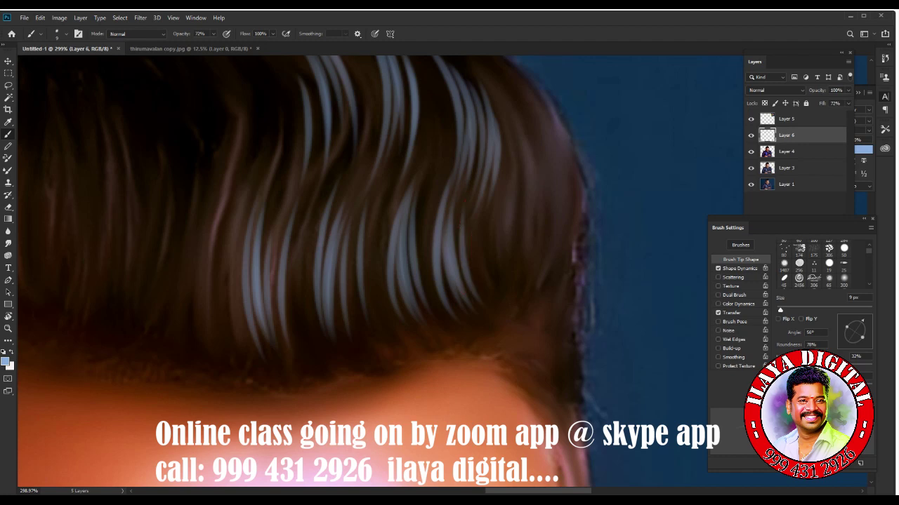
{"action": "mouse_move", "coordinate": [378, 224]}
{"action": "left_mouse_down"}
{"action": "mouse_move", "coordinate": [397, 331]}
{"action": "mouse_move", "coordinate": [450, 393]}
{"action": "mouse_move", "coordinate": [483, 411]}
{"action": "left_mouse_up"}
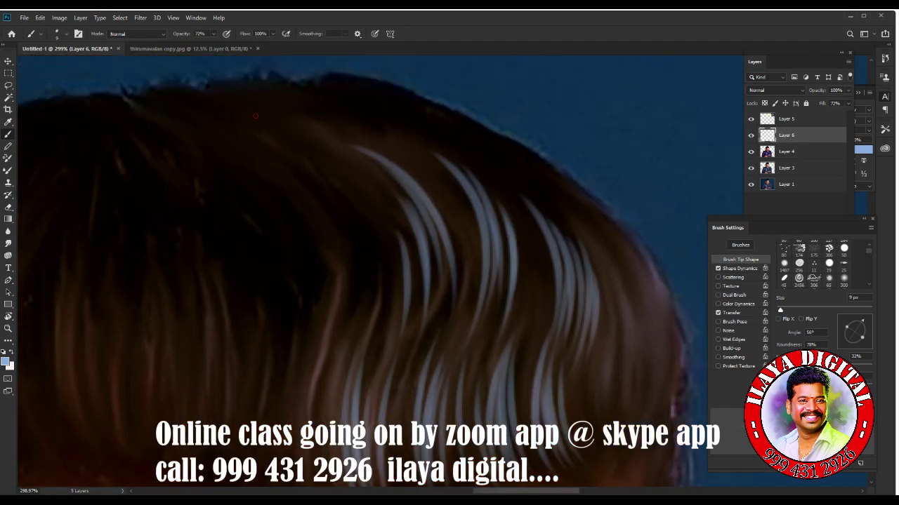
- Paint arching blue strands across the upper-middle and upper-right hair
{"action": "left_click_drag", "start_coordinate": [309, 118], "coordinate": [466, 223]}
{"action": "left_click_drag", "start_coordinate": [324, 130], "coordinate": [446, 208]}
{"action": "left_click_drag", "start_coordinate": [365, 142], "coordinate": [454, 257]}
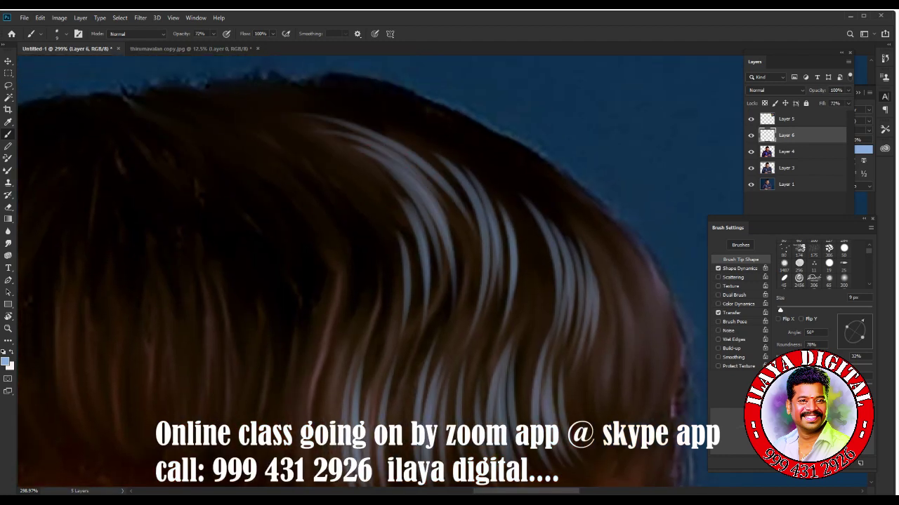
{"action": "left_click_drag", "start_coordinate": [438, 140], "coordinate": [540, 284]}
{"action": "left_click_drag", "start_coordinate": [464, 151], "coordinate": [516, 208]}
{"action": "mouse_move", "coordinate": [468, 133]}
{"action": "left_mouse_down"}
{"action": "mouse_move", "coordinate": [547, 214]}
{"action": "mouse_move", "coordinate": [539, 211]}
{"action": "left_mouse_up"}
{"action": "left_click_drag", "start_coordinate": [490, 143], "coordinate": [601, 264]}
- Add a few curved blue strands through the middle hair
{"action": "scroll", "coordinate": [379, 271], "scroll_direction": "down", "scroll_amount": 3}
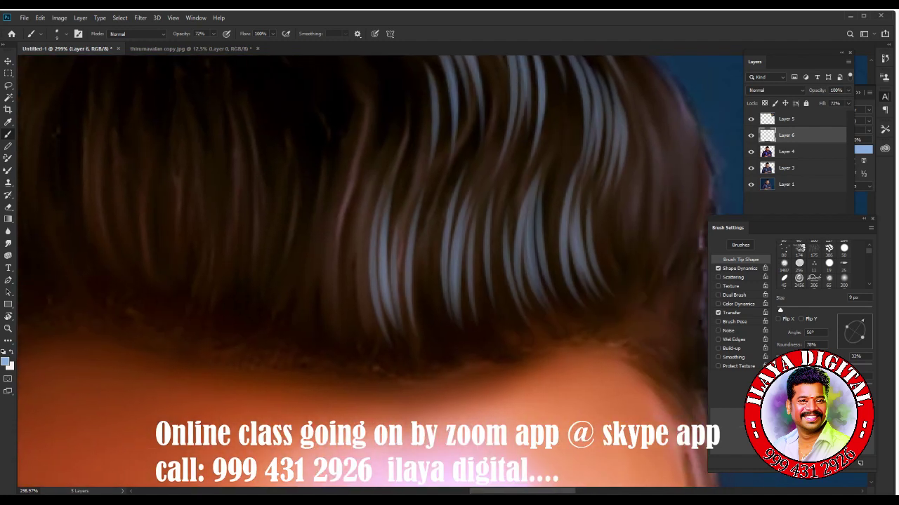
{"action": "left_click_drag", "start_coordinate": [333, 176], "coordinate": [311, 340]}
{"action": "left_click_drag", "start_coordinate": [340, 198], "coordinate": [324, 324]}
{"action": "left_click_drag", "start_coordinate": [320, 219], "coordinate": [319, 325]}
{"action": "left_click_drag", "start_coordinate": [346, 212], "coordinate": [360, 335]}
{"action": "scroll", "coordinate": [379, 271], "scroll_direction": "up", "scroll_amount": 5}
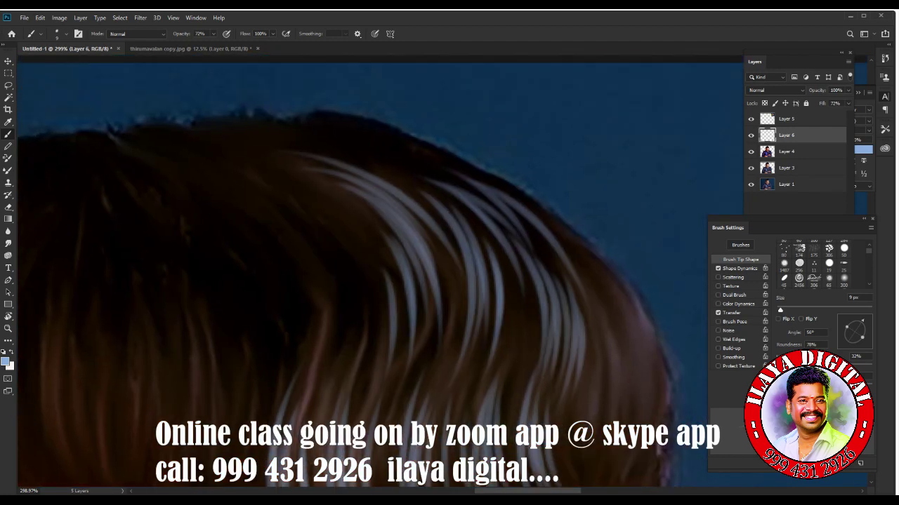
- Enlarge the brush to 15 px and paint wider light-blue strands in the upper hair
{"action": "key", "text": "bracketright"}
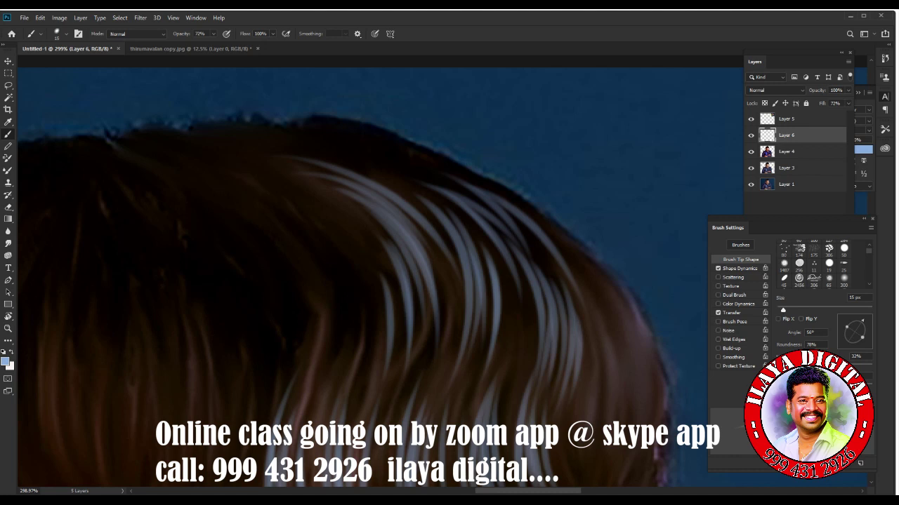
{"action": "left_click_drag", "start_coordinate": [249, 194], "coordinate": [333, 351]}
{"action": "left_click_drag", "start_coordinate": [275, 198], "coordinate": [347, 317]}
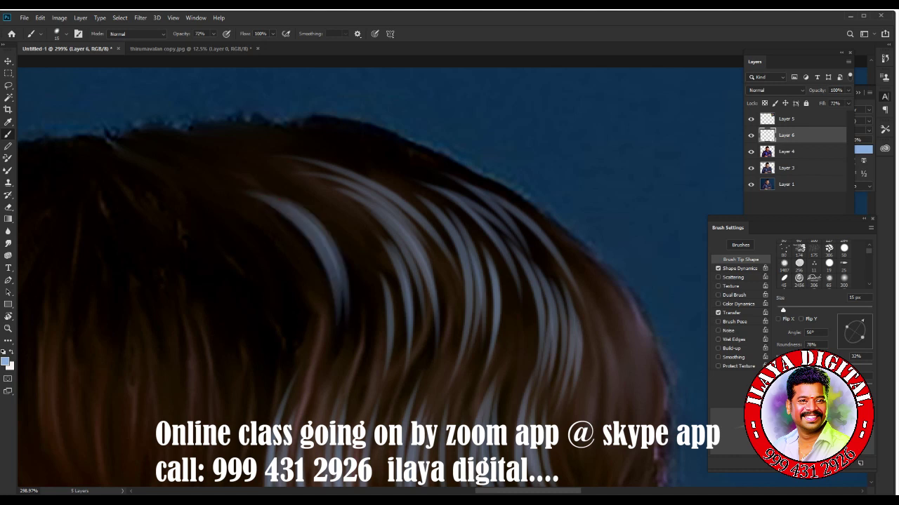
{"action": "left_click_drag", "start_coordinate": [337, 236], "coordinate": [351, 330]}
{"action": "left_click_drag", "start_coordinate": [302, 209], "coordinate": [363, 327]}
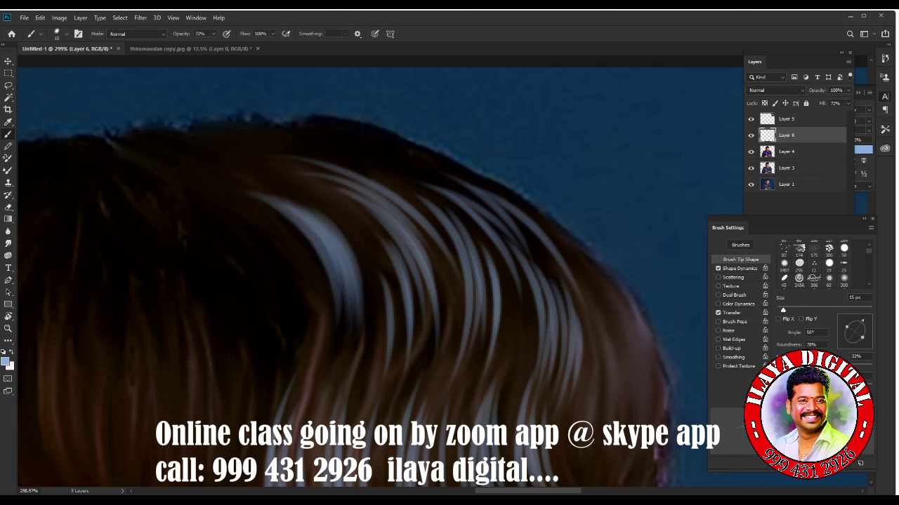
{"action": "left_click_drag", "start_coordinate": [340, 223], "coordinate": [380, 355]}
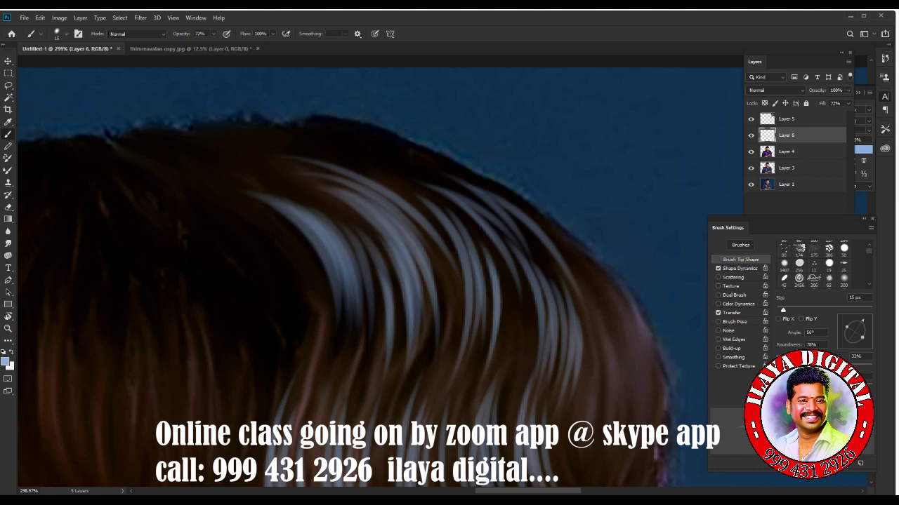
- Paint highlight strands further right, then curving through the left hair
{"action": "left_click_drag", "start_coordinate": [384, 206], "coordinate": [434, 352]}
{"action": "left_click_drag", "start_coordinate": [428, 206], "coordinate": [484, 354]}
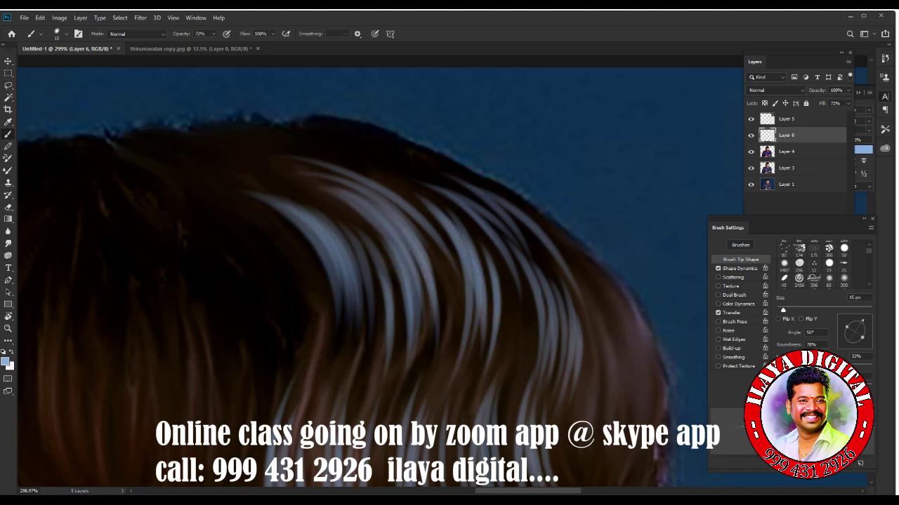
{"action": "left_click_drag", "start_coordinate": [92, 187], "coordinate": [270, 355]}
{"action": "left_click_drag", "start_coordinate": [157, 190], "coordinate": [237, 229]}
{"action": "left_click_drag", "start_coordinate": [187, 199], "coordinate": [272, 356]}
{"action": "left_click_drag", "start_coordinate": [217, 215], "coordinate": [264, 342]}
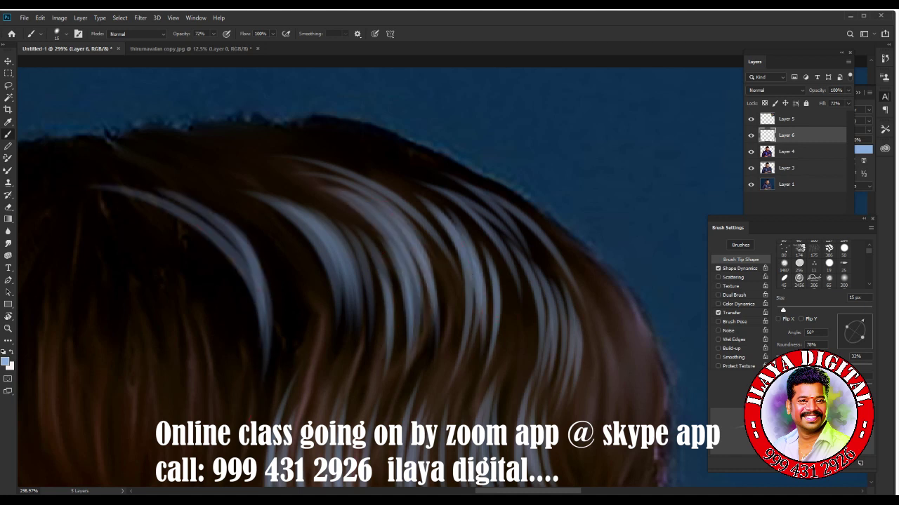
- Undo the misplaced strand and repaint faint highlight strands in the middle hair
{"action": "key", "text": "ctrl+z"}
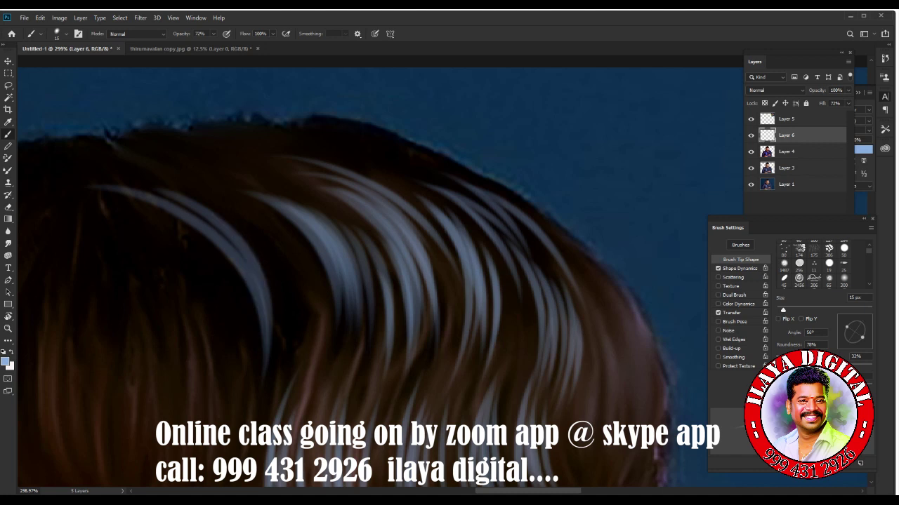
{"action": "left_click_drag", "start_coordinate": [208, 196], "coordinate": [293, 347]}
{"action": "left_click_drag", "start_coordinate": [246, 231], "coordinate": [278, 371]}
{"action": "left_click_drag", "start_coordinate": [243, 216], "coordinate": [280, 365]}
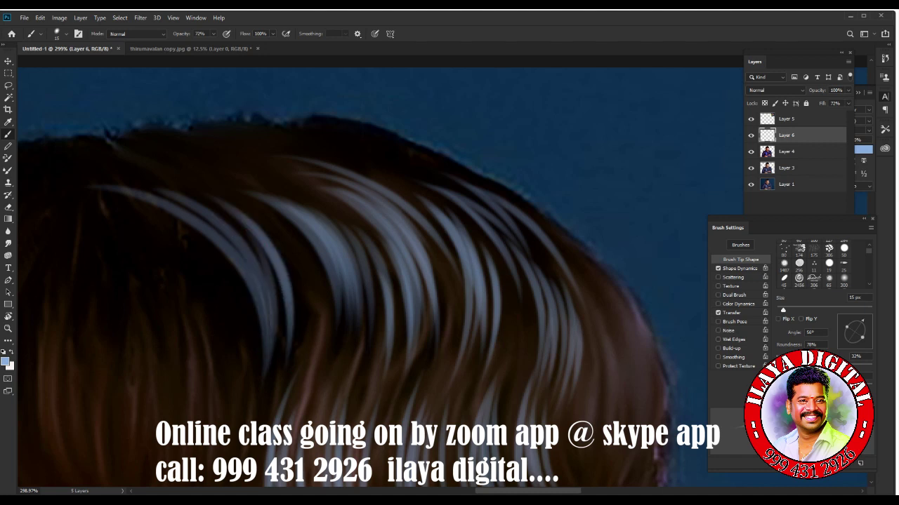
{"action": "mouse_move", "coordinate": [267, 223]}
{"action": "left_mouse_down"}
{"action": "mouse_move", "coordinate": [300, 295]}
{"action": "mouse_move", "coordinate": [310, 375]}
{"action": "left_mouse_up"}
- Zoom into the front hair, undo a misplaced strand, and repaint a curved strand further left
{"action": "scroll", "coordinate": [379, 281], "scroll_direction": "down", "scroll_amount": 3}
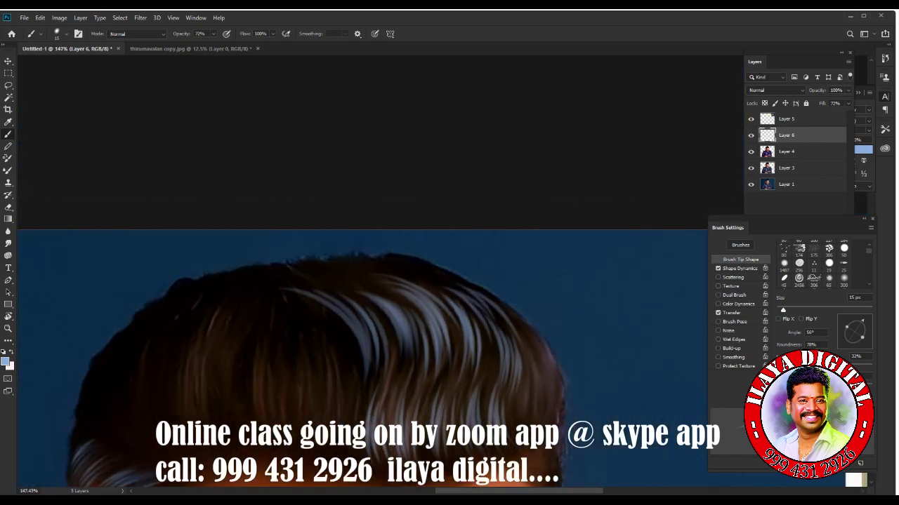
{"action": "scroll", "coordinate": [404, 280], "scroll_direction": "up", "scroll_amount": 2}
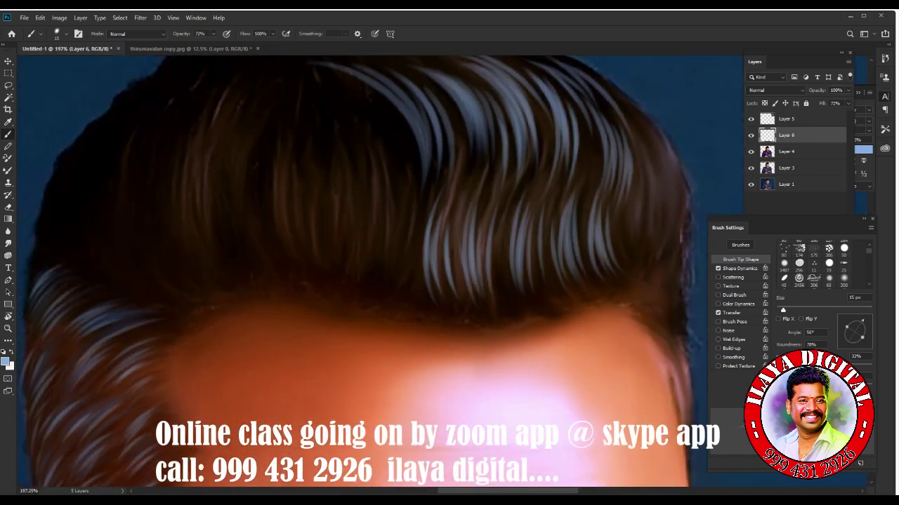
{"action": "scroll", "coordinate": [168, 155], "scroll_direction": "up", "scroll_amount": 1}
{"action": "left_click_drag", "start_coordinate": [172, 168], "coordinate": [188, 320]}
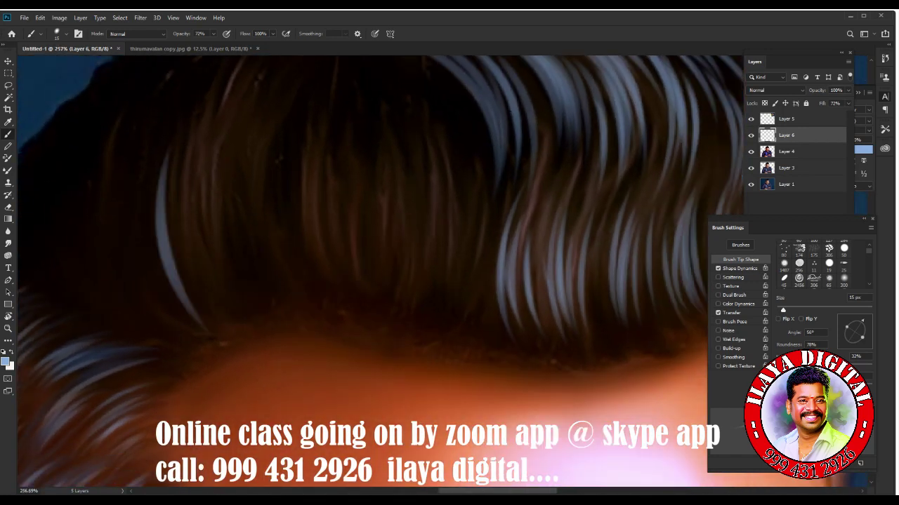
{"action": "key", "text": "ctrl+z"}
{"action": "left_click_drag", "start_coordinate": [132, 184], "coordinate": [211, 309]}
{"action": "mouse_move", "coordinate": [136, 232]}
{"action": "left_mouse_down"}
{"action": "mouse_move", "coordinate": [204, 304]}
{"action": "mouse_move", "coordinate": [223, 303]}
{"action": "left_mouse_up"}
- Add more curved highlight strands through the front hair
{"action": "left_click_drag", "start_coordinate": [151, 240], "coordinate": [210, 301]}
{"action": "left_click_drag", "start_coordinate": [184, 232], "coordinate": [235, 300]}
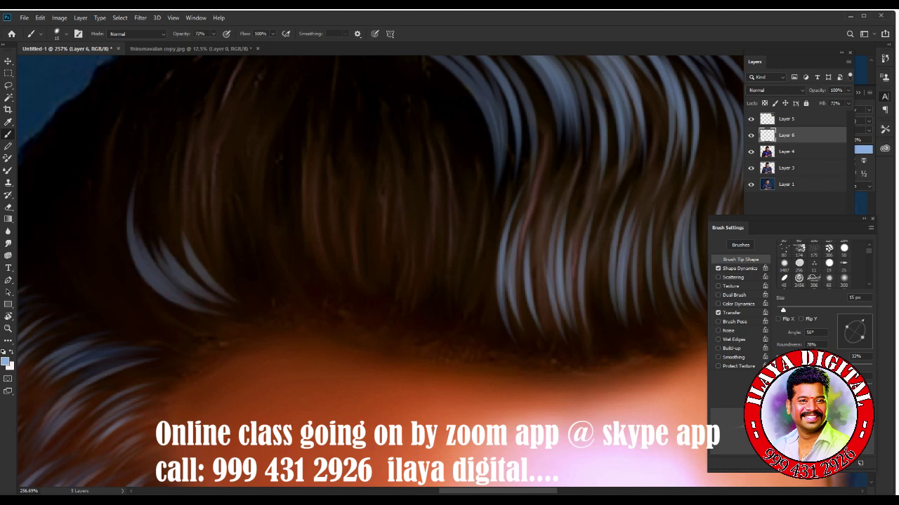
{"action": "left_click_drag", "start_coordinate": [195, 155], "coordinate": [255, 285]}
{"action": "mouse_move", "coordinate": [214, 202]}
{"action": "left_mouse_down"}
{"action": "mouse_move", "coordinate": [248, 282]}
{"action": "mouse_move", "coordinate": [270, 292]}
{"action": "left_mouse_up"}
{"action": "left_click_drag", "start_coordinate": [98, 158], "coordinate": [108, 248]}
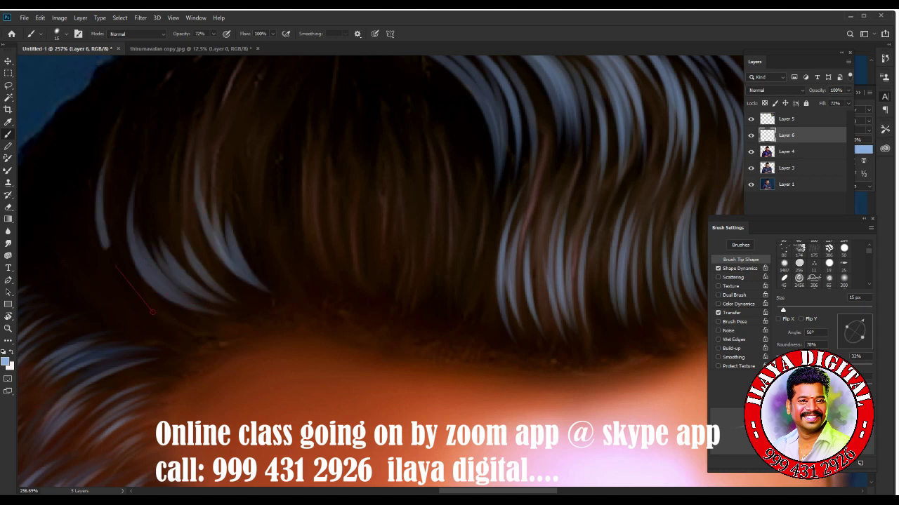
- Paint highlight strands along the left side and near the top of the front hair
{"action": "left_click_drag", "start_coordinate": [152, 312], "coordinate": [134, 295]}
{"action": "left_click_drag", "start_coordinate": [112, 175], "coordinate": [125, 267]}
{"action": "left_click_drag", "start_coordinate": [113, 210], "coordinate": [145, 282]}
{"action": "left_click_drag", "start_coordinate": [75, 166], "coordinate": [112, 300]}
{"action": "mouse_move", "coordinate": [255, 94]}
{"action": "left_mouse_down"}
{"action": "mouse_move", "coordinate": [231, 184]}
{"action": "mouse_move", "coordinate": [284, 282]}
{"action": "left_mouse_up"}
{"action": "left_click_drag", "start_coordinate": [253, 182], "coordinate": [291, 281]}
{"action": "mouse_move", "coordinate": [266, 199]}
{"action": "left_mouse_down"}
{"action": "mouse_move", "coordinate": [298, 281]}
{"action": "mouse_move", "coordinate": [330, 437]}
{"action": "left_mouse_up"}
- Add faint strands in the upper hair and long strands on the right side
{"action": "scroll", "coordinate": [379, 274], "scroll_direction": "up", "scroll_amount": 3}
{"action": "left_click_drag", "start_coordinate": [303, 340], "coordinate": [329, 420]}
{"action": "left_click_drag", "start_coordinate": [314, 357], "coordinate": [345, 425]}
{"action": "left_click_drag", "start_coordinate": [336, 359], "coordinate": [358, 423]}
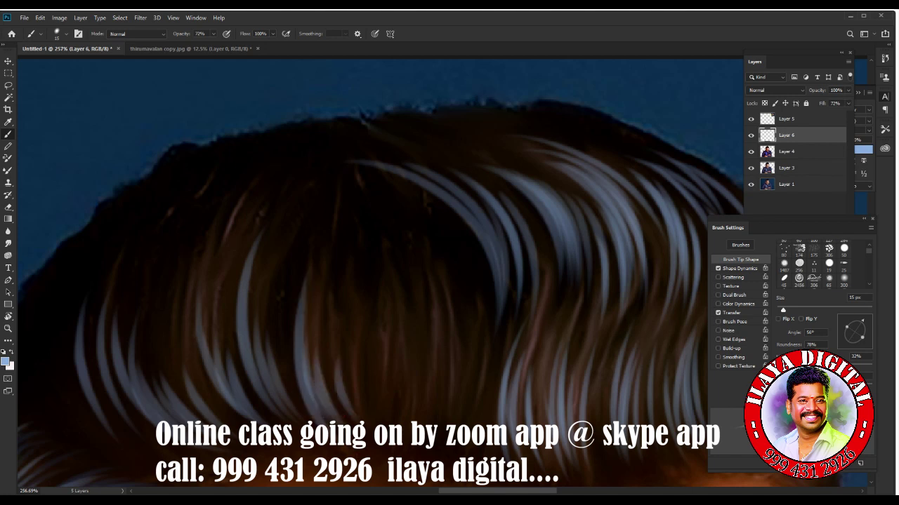
{"action": "left_click_drag", "start_coordinate": [409, 208], "coordinate": [460, 371]}
{"action": "mouse_move", "coordinate": [432, 226]}
{"action": "left_mouse_down"}
{"action": "mouse_move", "coordinate": [465, 333]}
{"action": "mouse_move", "coordinate": [483, 350]}
{"action": "left_mouse_up"}
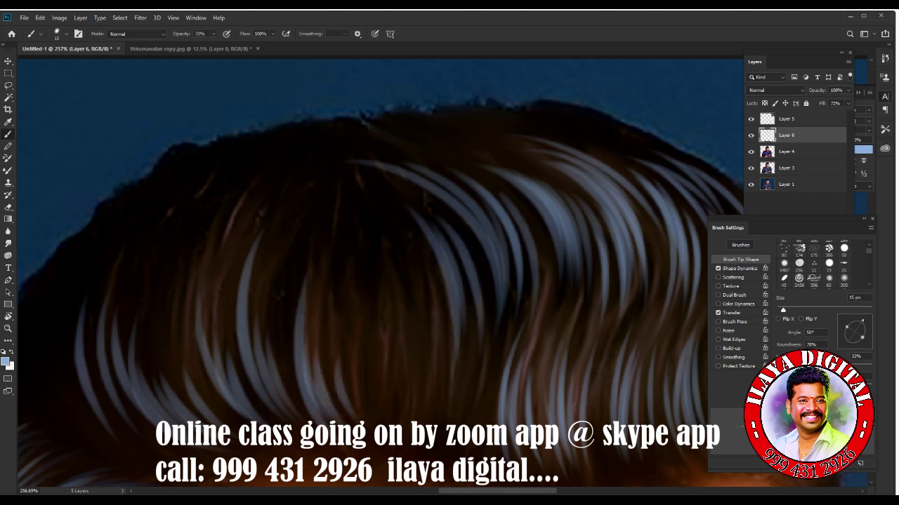
{"action": "left_click_drag", "start_coordinate": [421, 250], "coordinate": [445, 383]}
{"action": "scroll", "coordinate": [379, 274], "scroll_direction": "down", "scroll_amount": 5}
- Zoom out to review the full painted portrait, then bring up File > Open
{"action": "scroll", "coordinate": [281, 210], "scroll_direction": "up", "scroll_amount": 3}
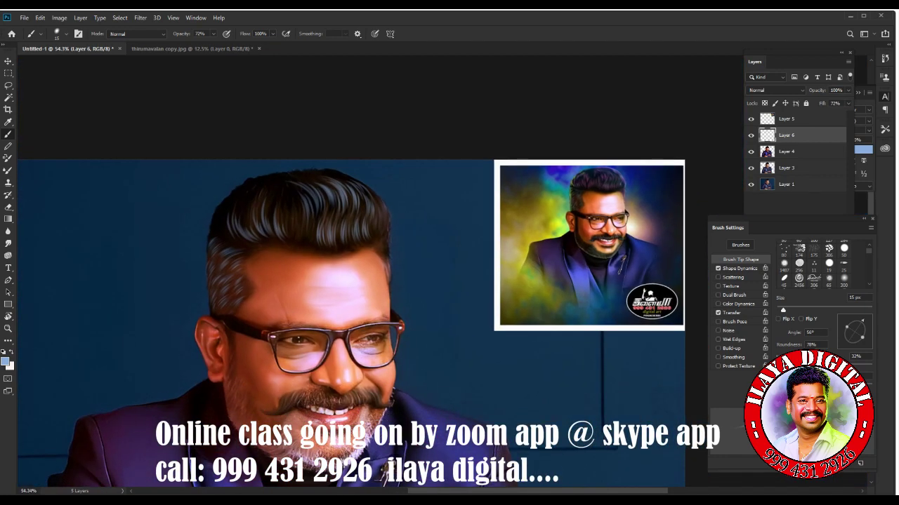
{"action": "scroll", "coordinate": [280, 211], "scroll_direction": "up", "scroll_amount": 2}
{"action": "scroll", "coordinate": [379, 273], "scroll_direction": "down", "scroll_amount": 3}
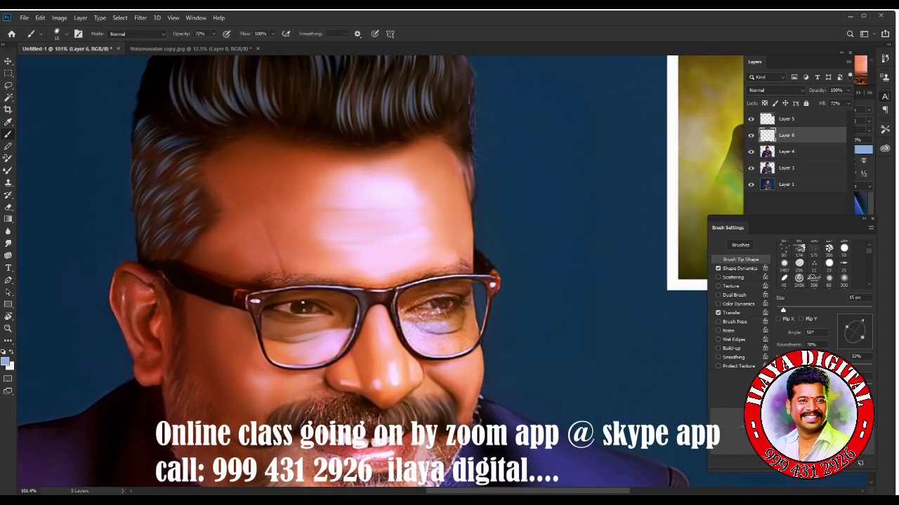
{"action": "scroll", "coordinate": [316, 274], "scroll_direction": "up", "scroll_amount": 2}
{"action": "scroll", "coordinate": [316, 274], "scroll_direction": "down", "scroll_amount": 4}
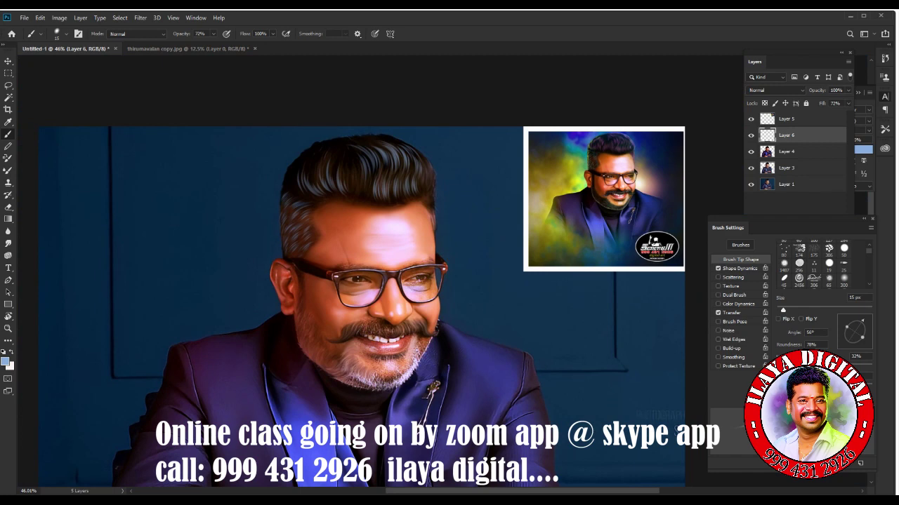
{"action": "scroll", "coordinate": [379, 274], "scroll_direction": "down", "scroll_amount": 2}
{"action": "scroll", "coordinate": [379, 274], "scroll_direction": "down", "scroll_amount": 1}
{"action": "scroll", "coordinate": [379, 274], "scroll_direction": "down", "scroll_amount": 1}
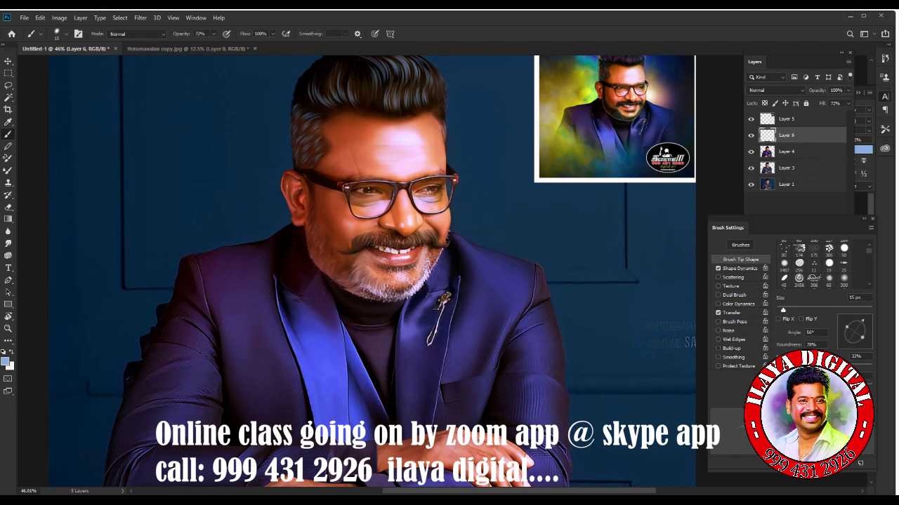
{"action": "left_click", "coordinate": [24, 18]}
- Browse another drive in the Open dialog, then switch to the thirumavalan copy.jpg document
{"action": "left_click", "coordinate": [31, 34]}
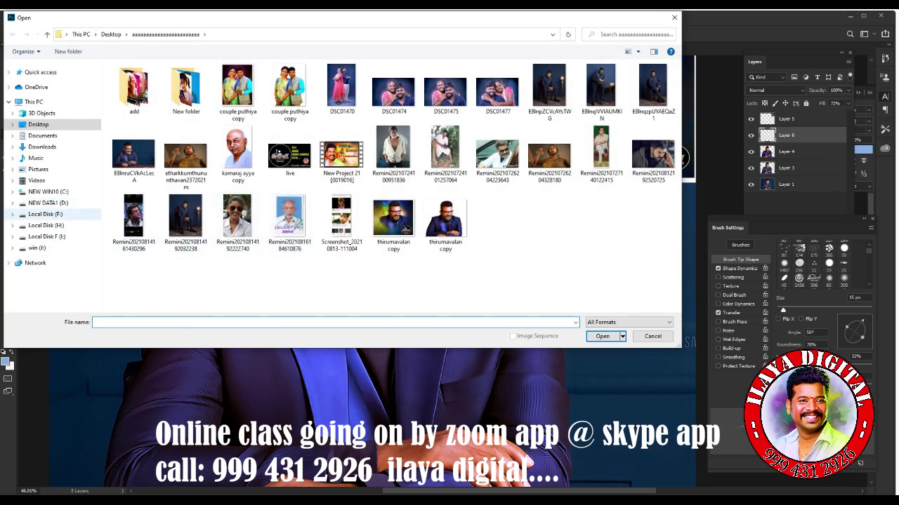
{"action": "left_click", "coordinate": [47, 237]}
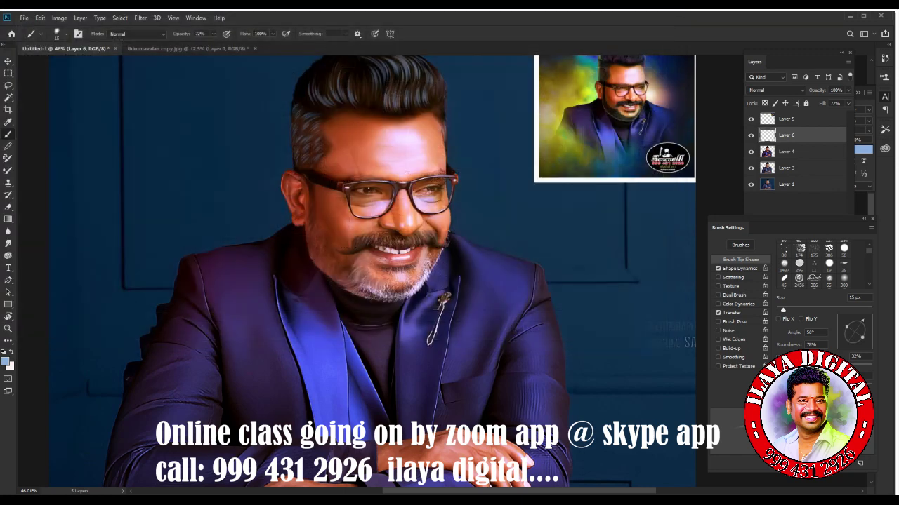
{"action": "scroll", "coordinate": [442, 272], "scroll_direction": "up", "scroll_amount": 5}
{"action": "scroll", "coordinate": [442, 272], "scroll_direction": "right", "scroll_amount": 3}
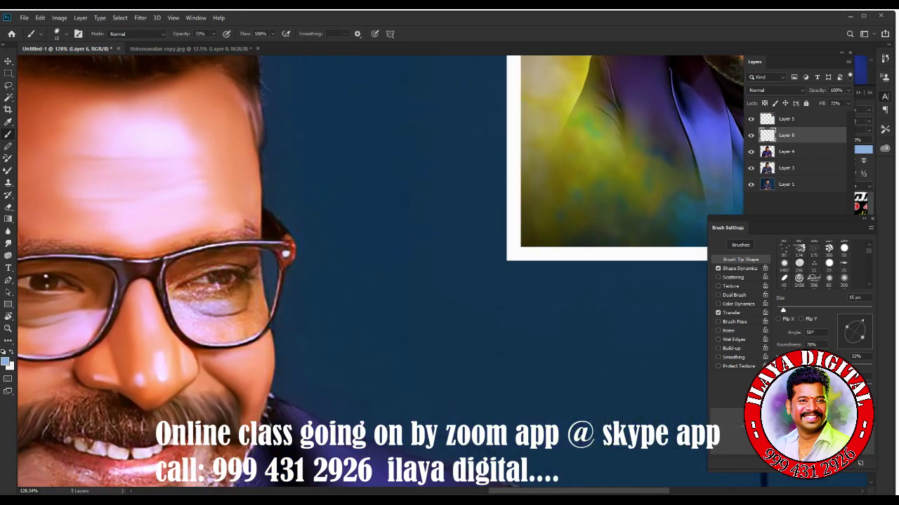
{"action": "key", "text": "ctrl+minus"}
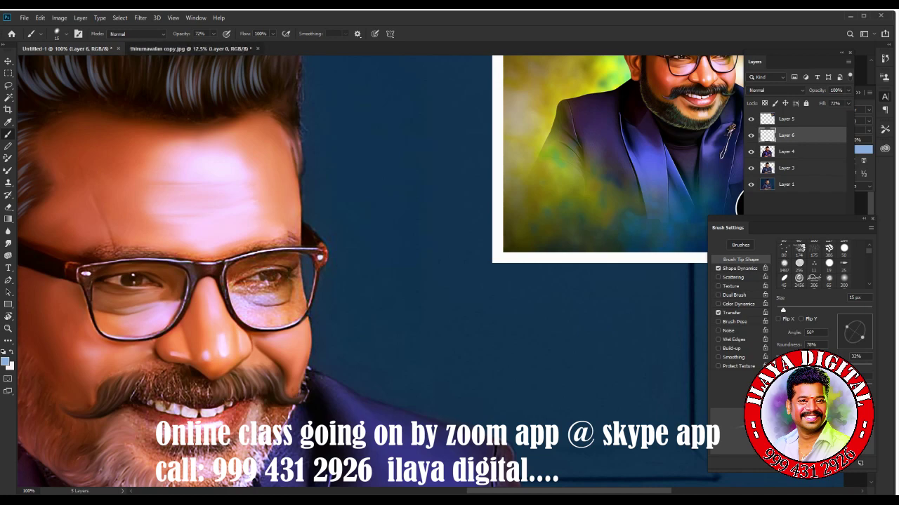
{"action": "left_click", "coordinate": [189, 48]}
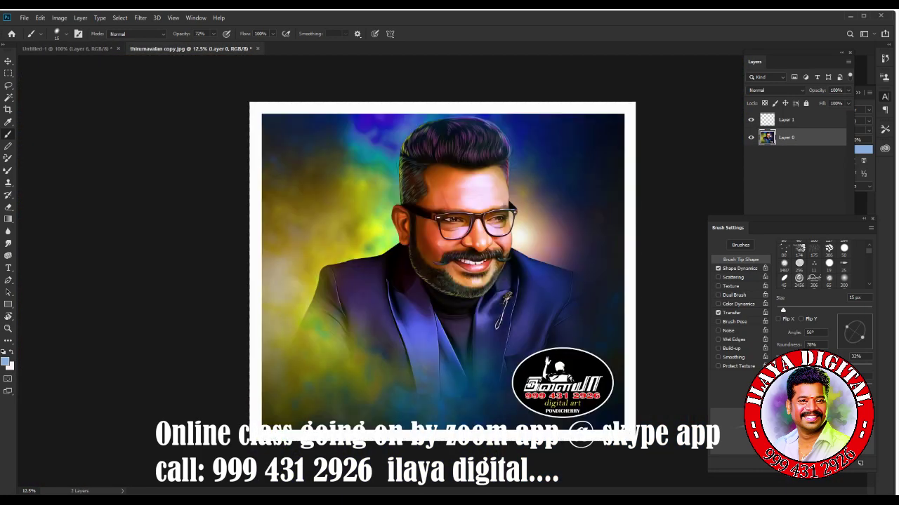
- View thirumavalan copy.jpg at 100% and pan over the face and mustache
{"action": "key", "text": "ctrl+1"}
{"action": "scroll", "coordinate": [379, 271], "scroll_direction": "down", "scroll_amount": 5}
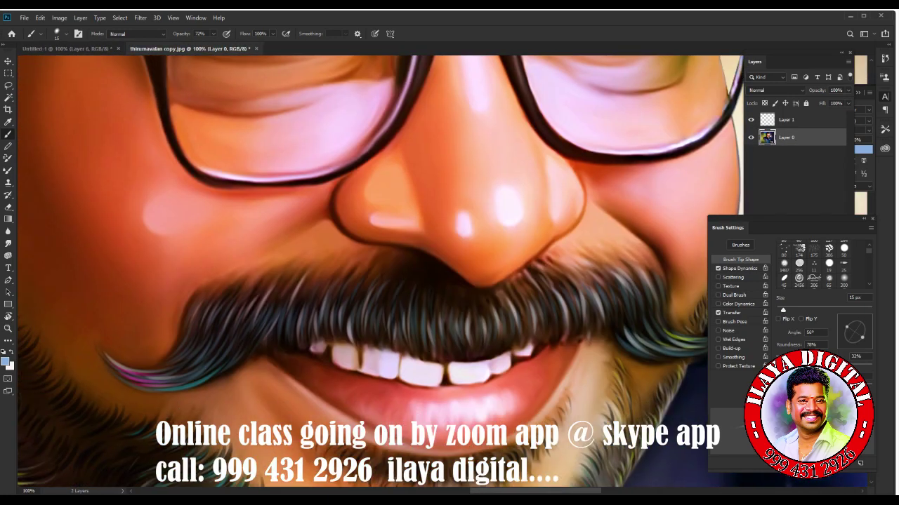
{"action": "scroll", "coordinate": [379, 271], "scroll_direction": "down", "scroll_amount": 3}
{"action": "scroll", "coordinate": [379, 271], "scroll_direction": "left", "scroll_amount": 3}
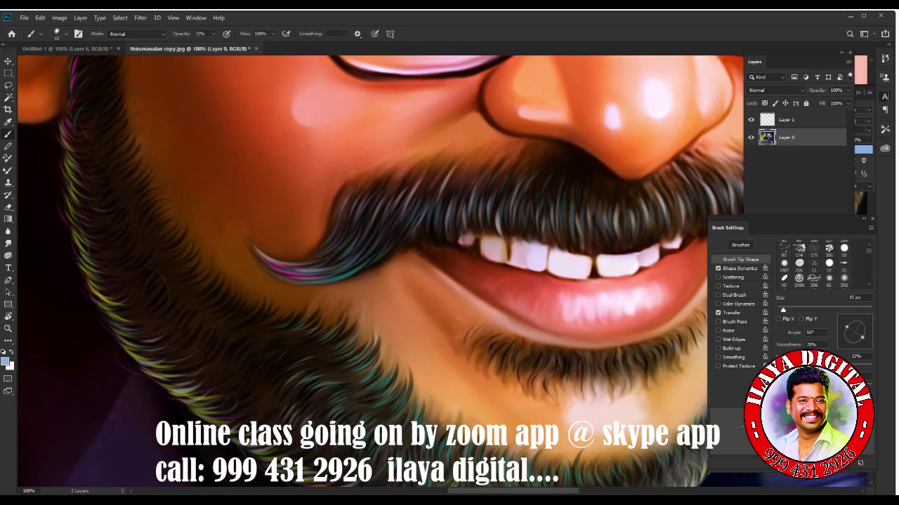
{"action": "scroll", "coordinate": [380, 271], "scroll_direction": "up", "scroll_amount": 4}
{"action": "scroll", "coordinate": [379, 271], "scroll_direction": "left", "scroll_amount": 4}
{"action": "scroll", "coordinate": [379, 271], "scroll_direction": "up", "scroll_amount": 6}
{"action": "scroll", "coordinate": [379, 271], "scroll_direction": "up", "scroll_amount": 3}
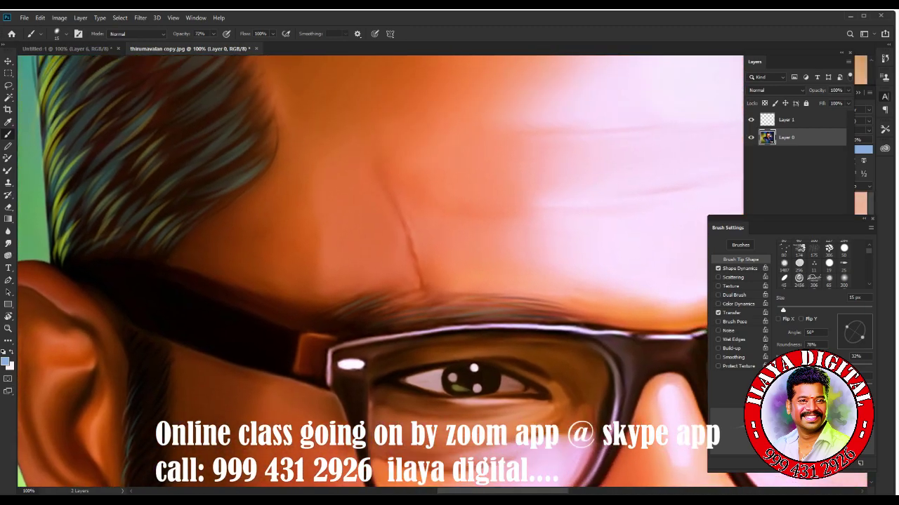
{"action": "scroll", "coordinate": [379, 271], "scroll_direction": "up", "scroll_amount": 4}
- Pan up through the hair, then toggle the last edit to compare before and after
{"action": "scroll", "coordinate": [379, 271], "scroll_direction": "up", "scroll_amount": 3}
{"action": "scroll", "coordinate": [379, 271], "scroll_direction": "up", "scroll_amount": 3}
{"action": "scroll", "coordinate": [379, 271], "scroll_direction": "up", "scroll_amount": 2}
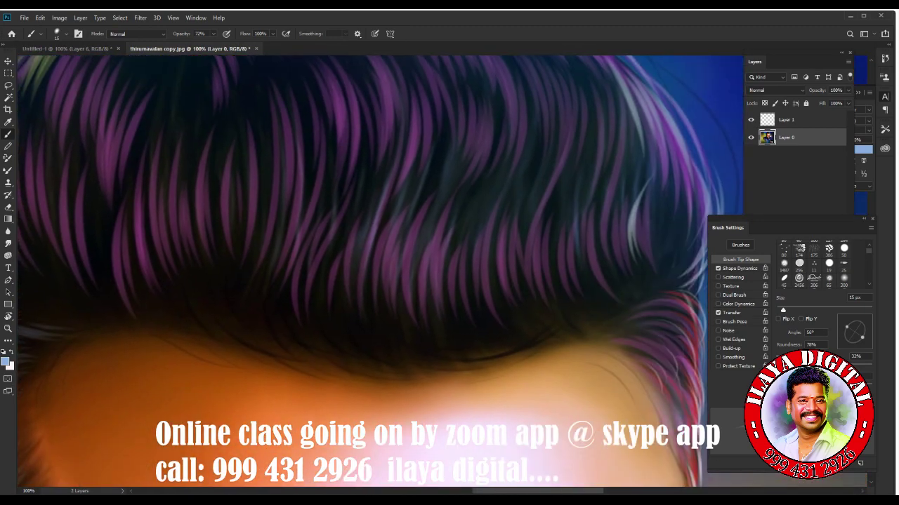
{"action": "scroll", "coordinate": [380, 271], "scroll_direction": "down", "scroll_amount": 5}
{"action": "scroll", "coordinate": [379, 271], "scroll_direction": "up", "scroll_amount": 1}
{"action": "scroll", "coordinate": [379, 271], "scroll_direction": "up", "scroll_amount": 1}
{"action": "scroll", "coordinate": [379, 271], "scroll_direction": "up", "scroll_amount": 1}
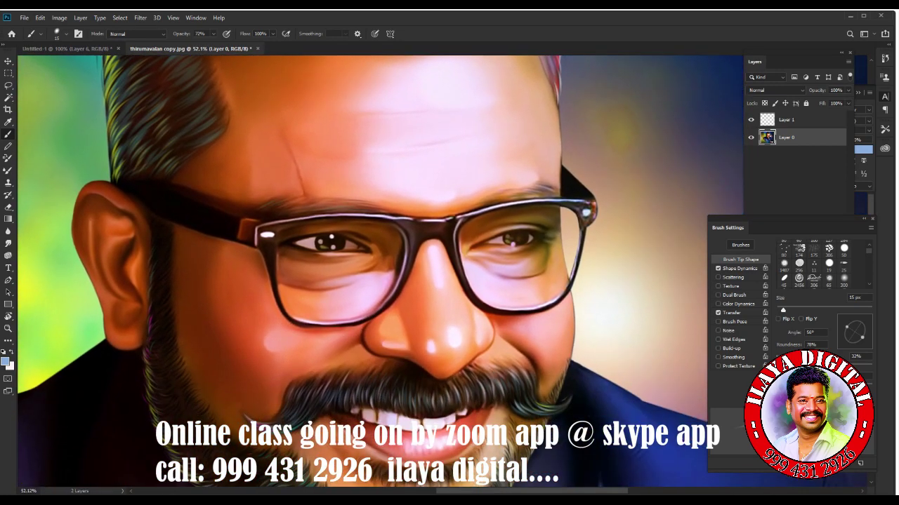
{"action": "key", "text": "ctrl+z"}
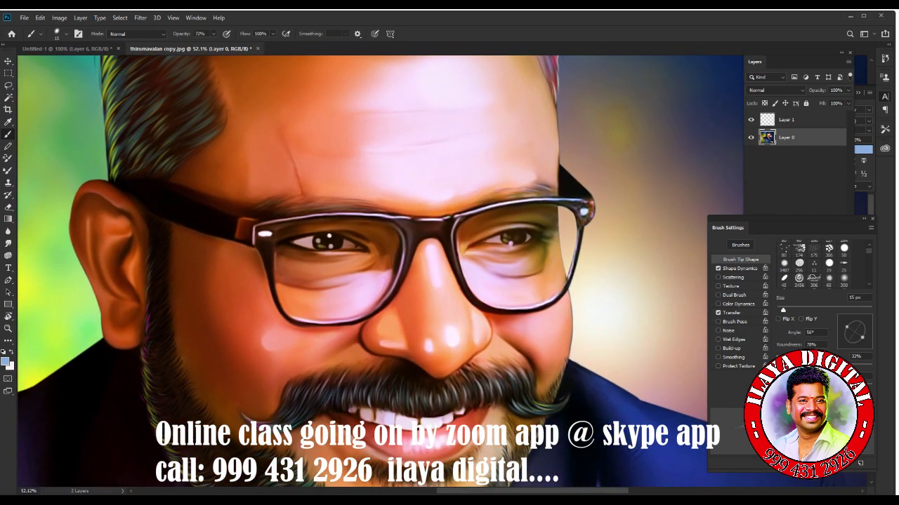